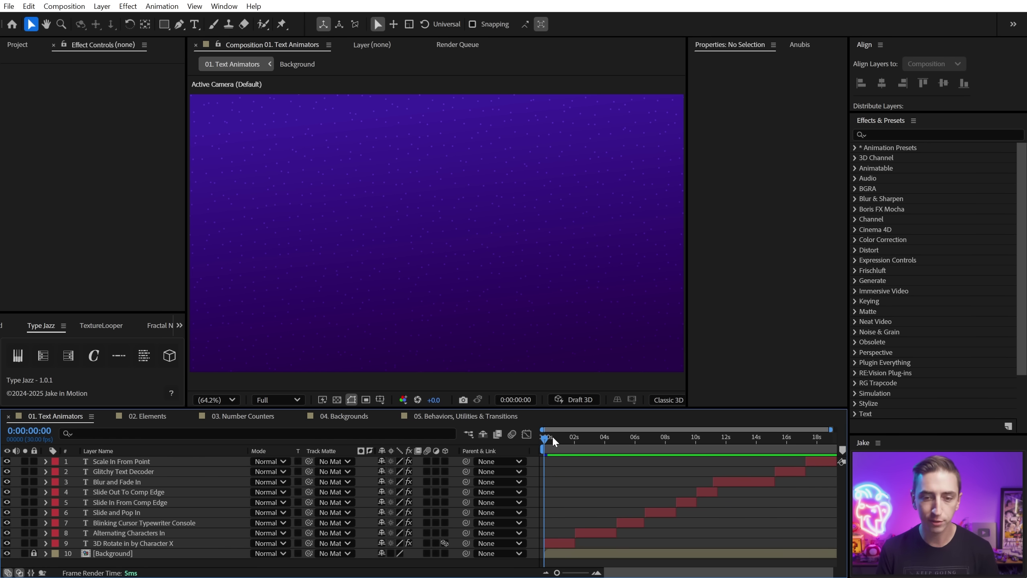
# Scrub forward through the Text Animators composition, then return the playhead to the start.
pyautogui.moveTo(552, 435)
pyautogui.mouseDown()
pyautogui.moveTo(572, 437)
pyautogui.moveTo(561, 437)
pyautogui.mouseUp()
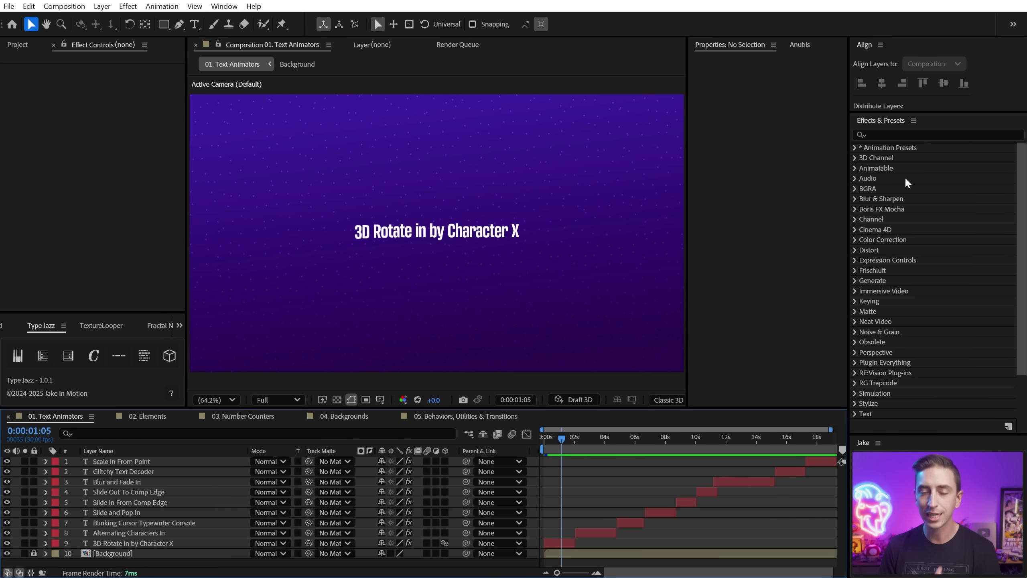
pyautogui.moveTo(559, 440); pyautogui.dragTo(533, 434)
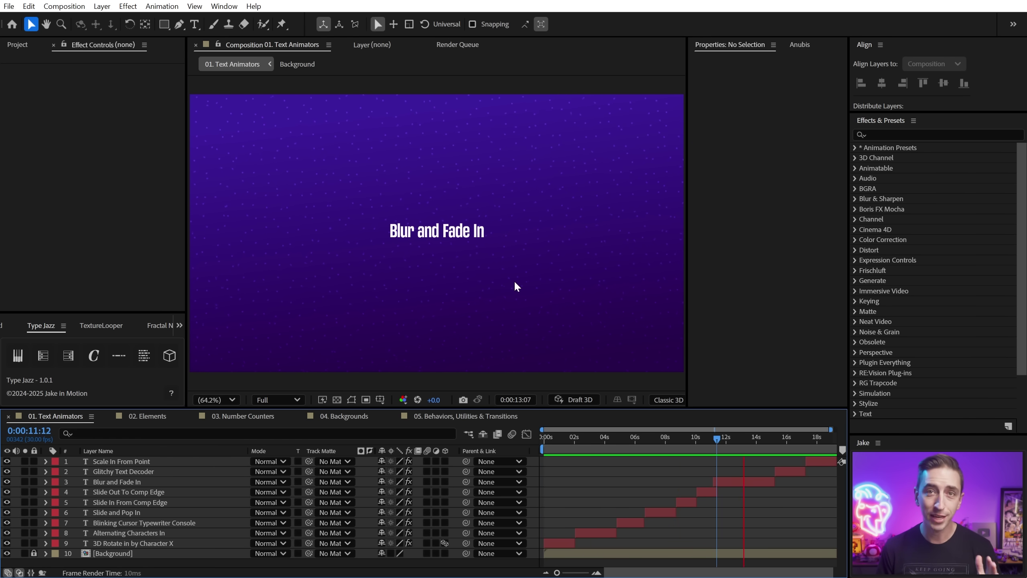
# Preview the Alternating Characters In, Typewriter Console and Slide and Pop In text animations.
pyautogui.click(449, 230)
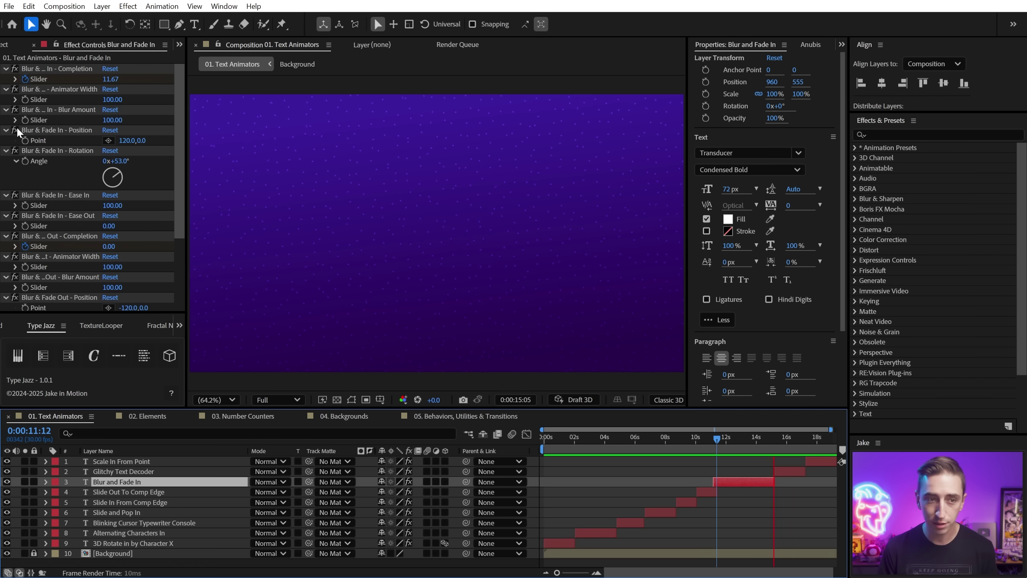
pyautogui.click(660, 513)
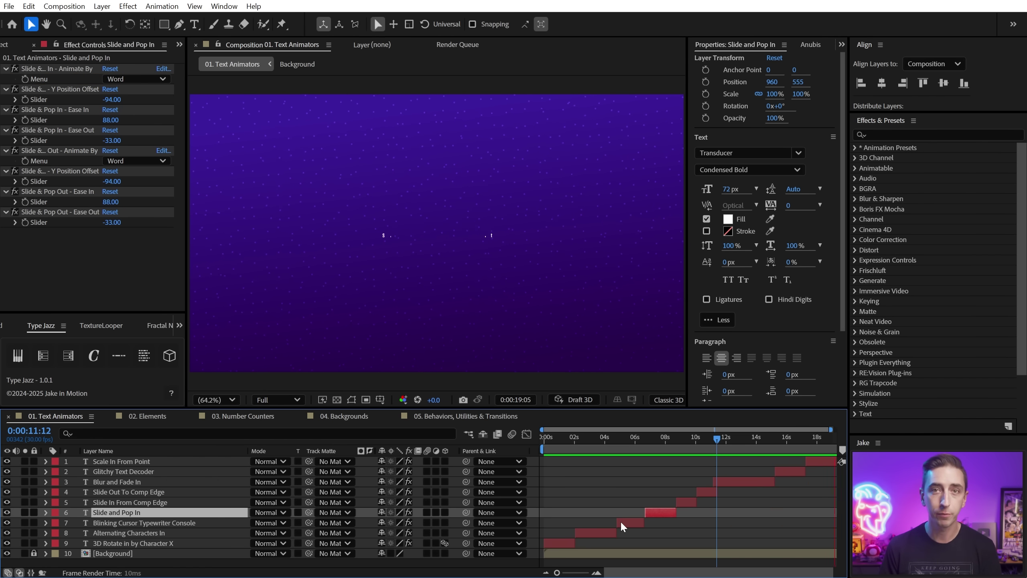
pyautogui.click(588, 441)
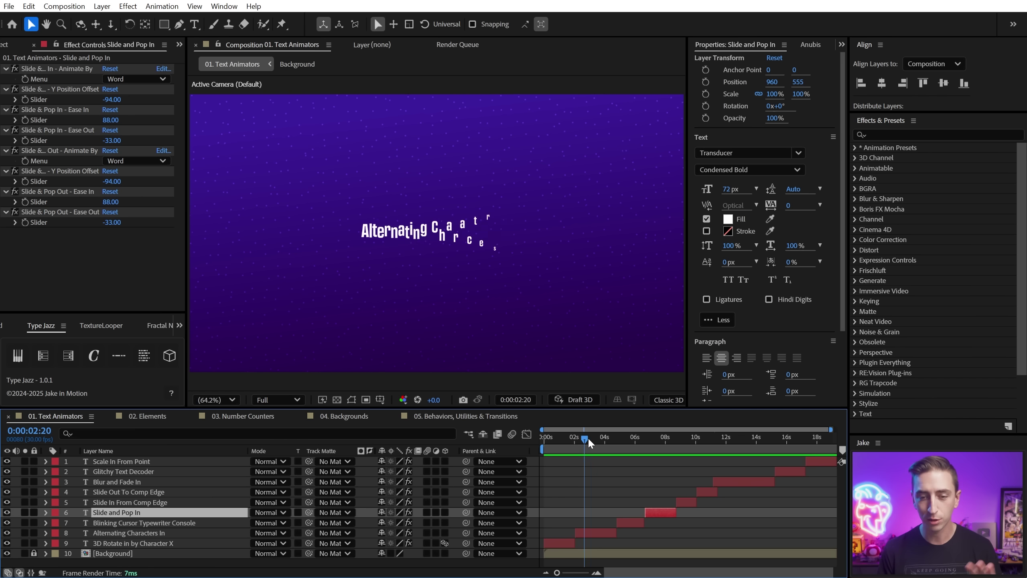
pyautogui.click(600, 533)
pyautogui.press('space')
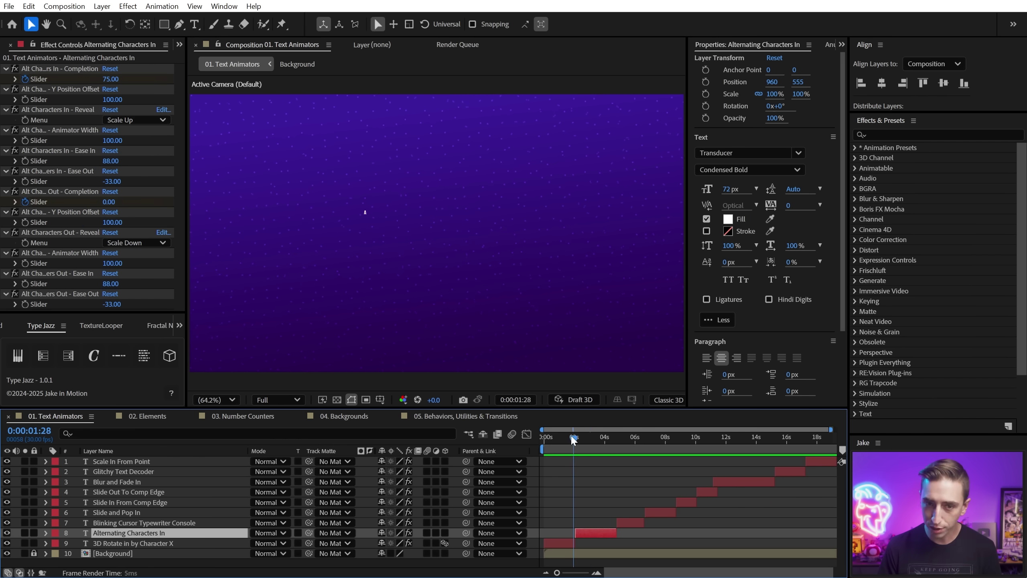
pyautogui.click(630, 520)
pyautogui.moveTo(603, 438); pyautogui.dragTo(633, 440)
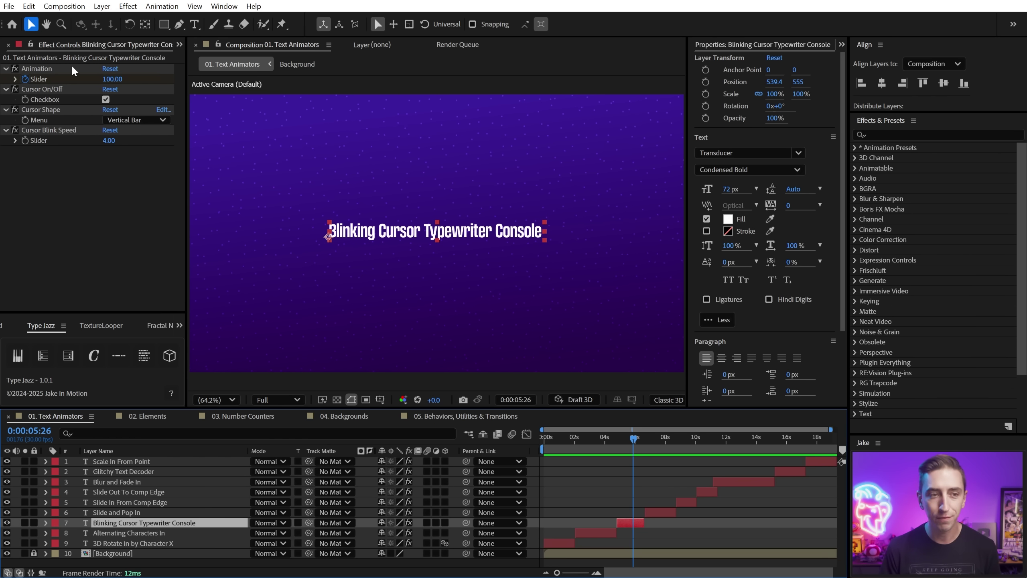
pyautogui.moveTo(651, 440)
pyautogui.mouseDown()
pyautogui.moveTo(663, 443)
pyautogui.moveTo(645, 446)
pyautogui.mouseUp()
pyautogui.press('space')
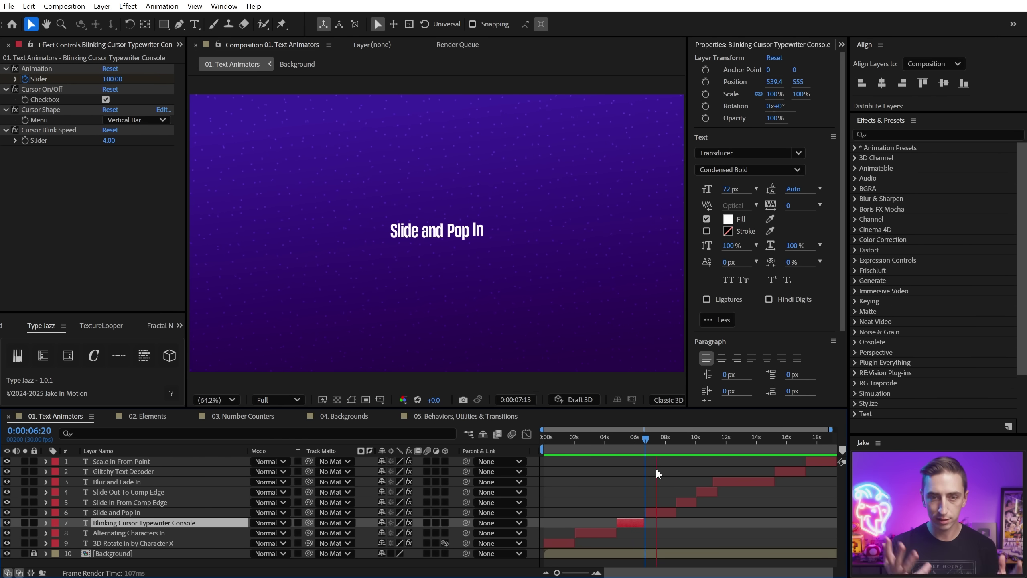
pyautogui.click(659, 512)
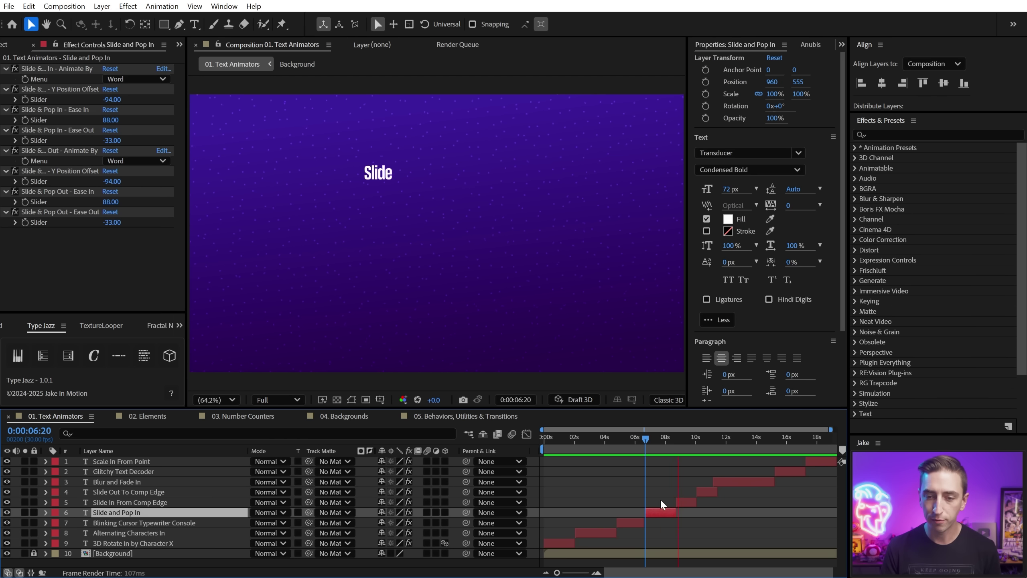
# Switch Slide and Pop In's Animate By to Character, then back to Word.
pyautogui.click(653, 438)
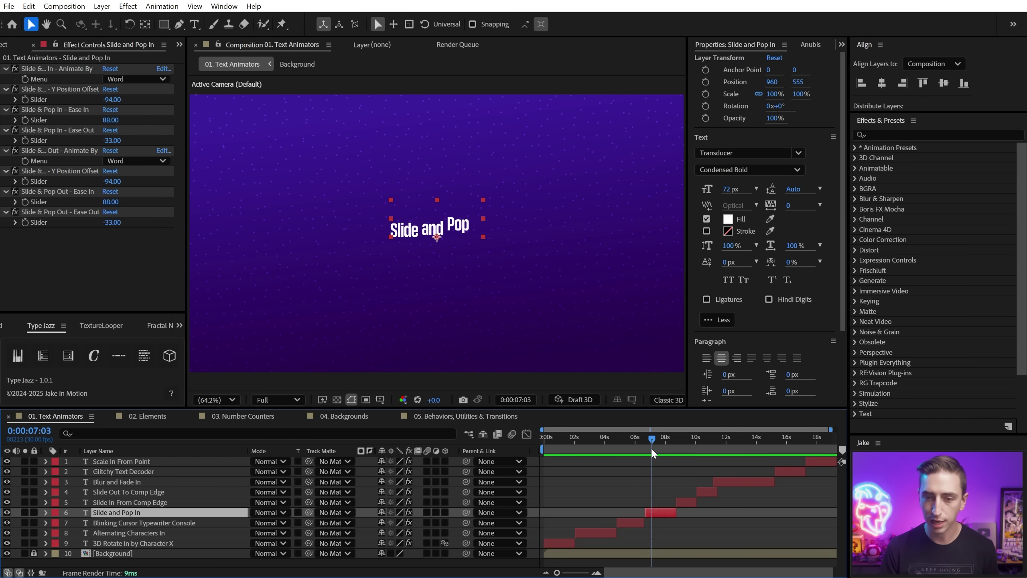
pyautogui.click(136, 79)
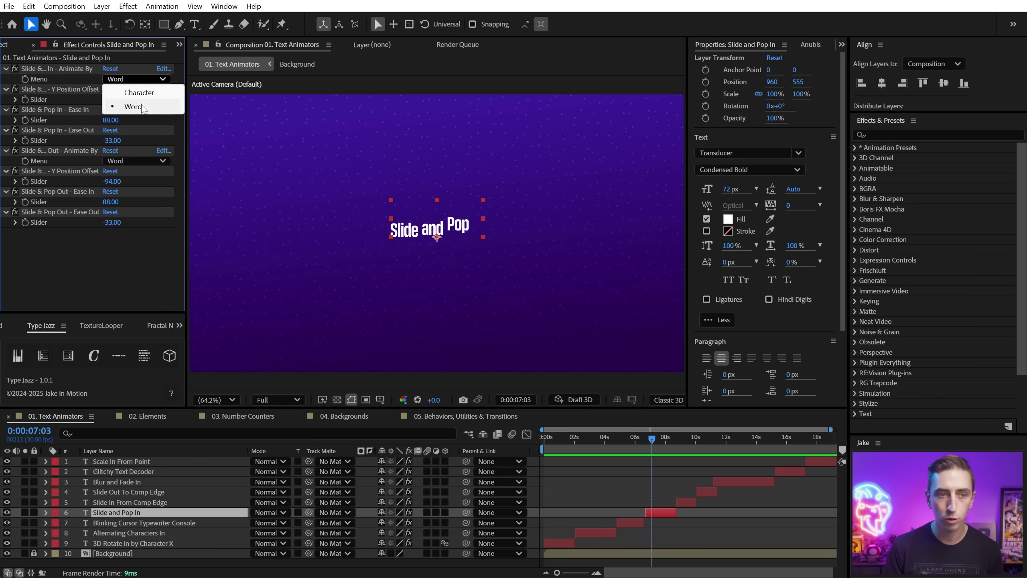
pyautogui.click(143, 93)
pyautogui.click(132, 79)
pyautogui.click(133, 106)
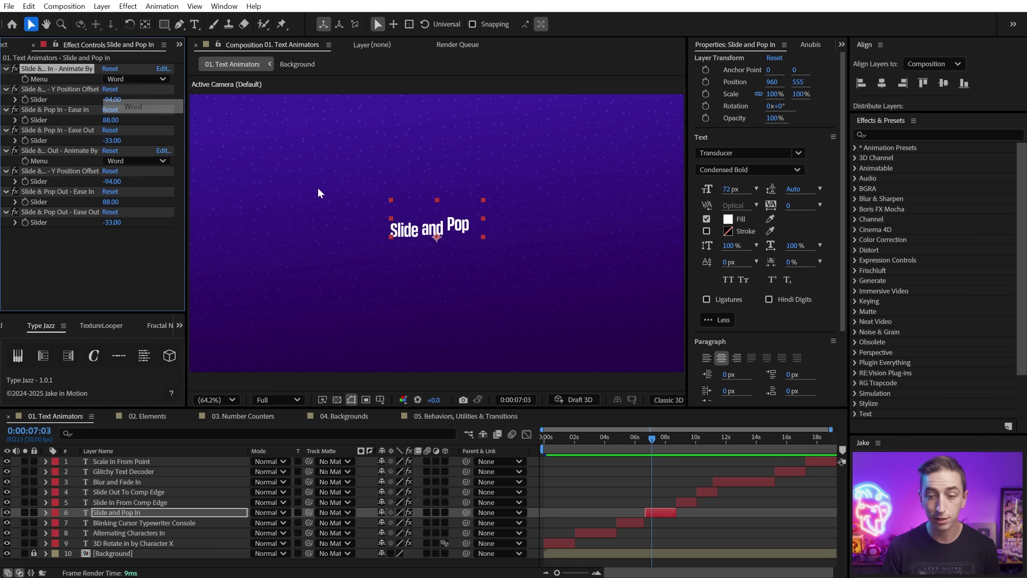
# Replay the composition preview from about five seconds and deselect Slide and Pop In.
pyautogui.click(667, 440)
pyautogui.press('space')
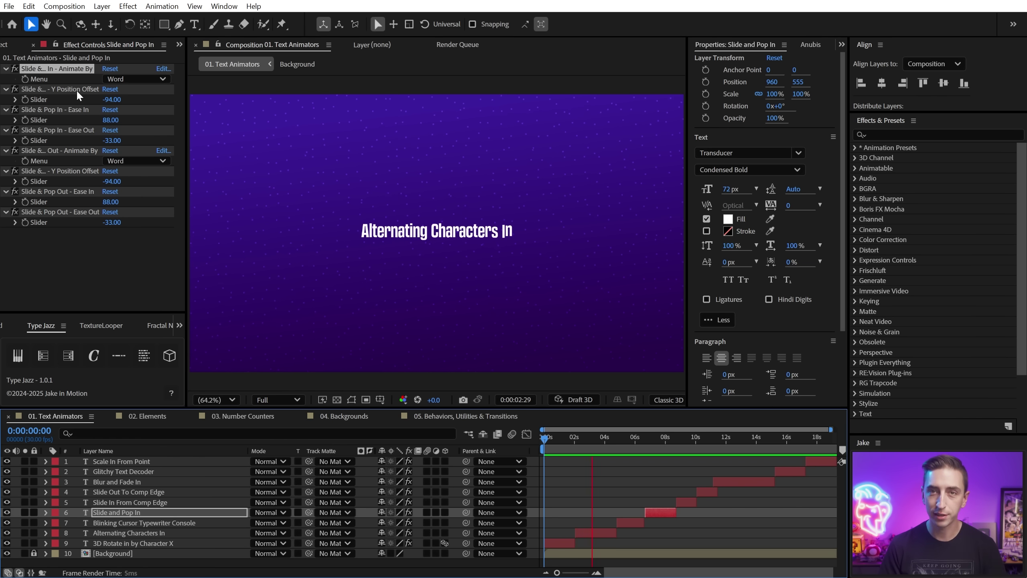
pyautogui.click(637, 446)
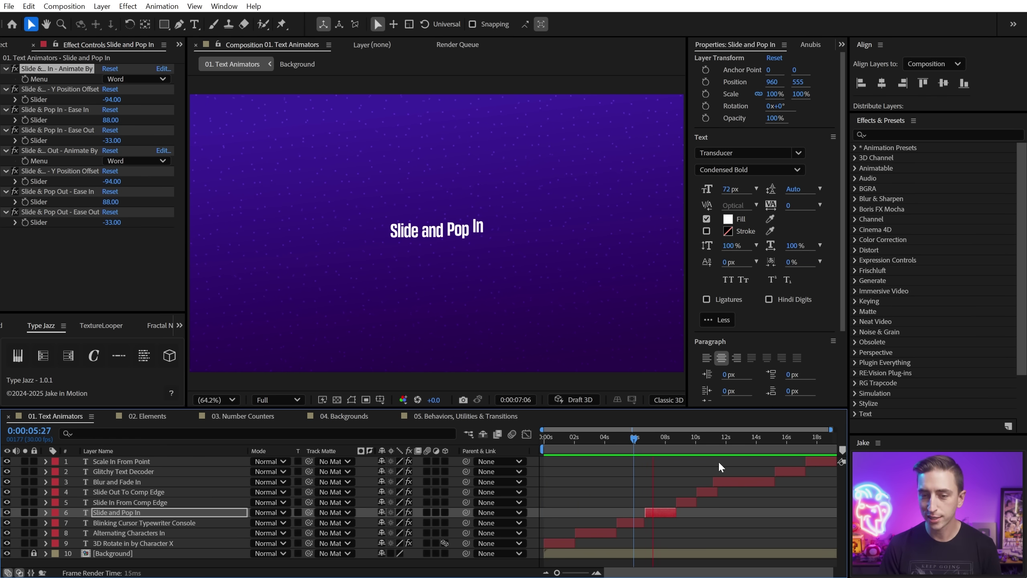
pyautogui.click(675, 477)
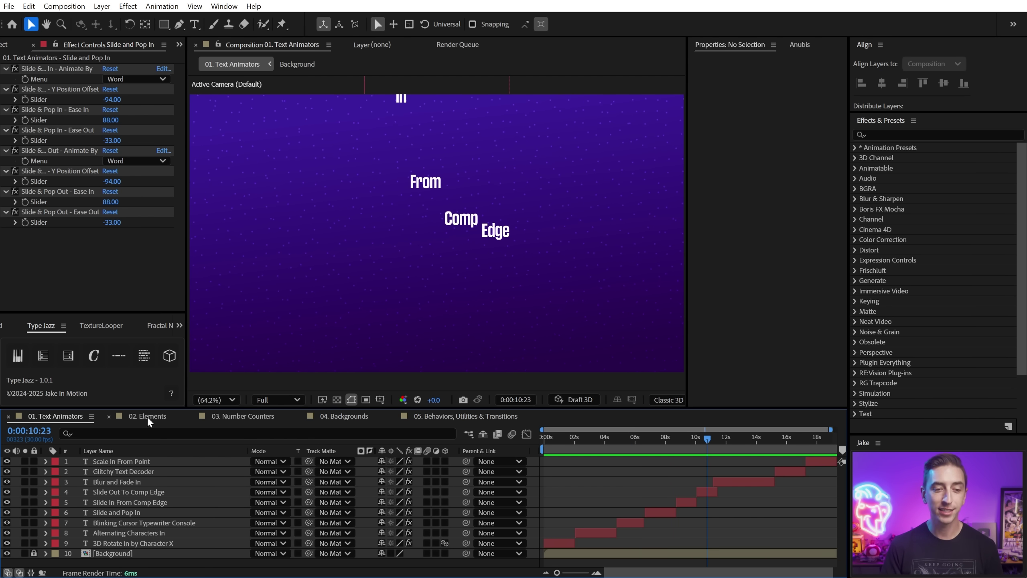
# Switch to the 02. Elements composition and select the 2d Text Box (Shape) box.
pyautogui.hotkey('shift', '.')
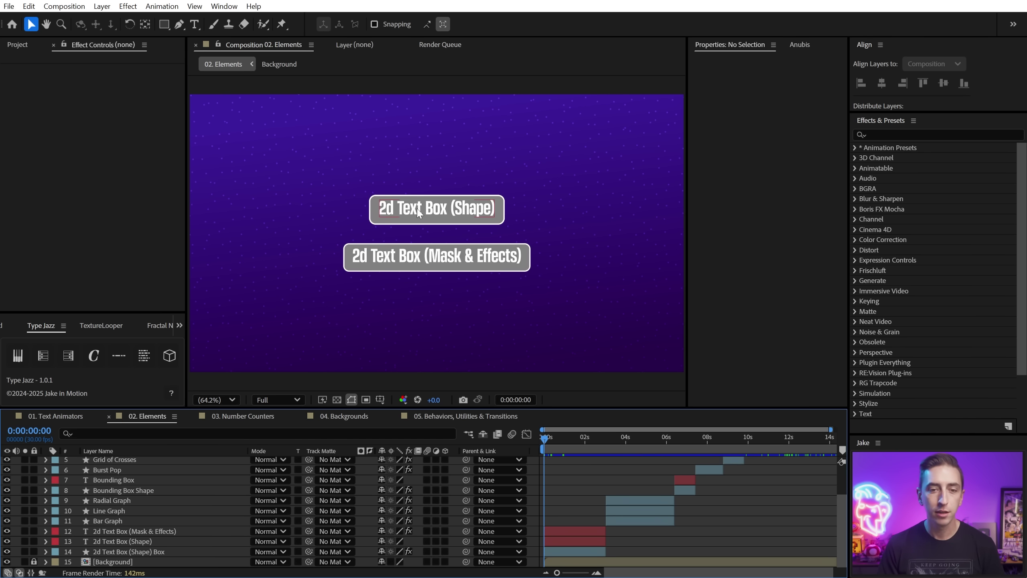
pyautogui.click(441, 211)
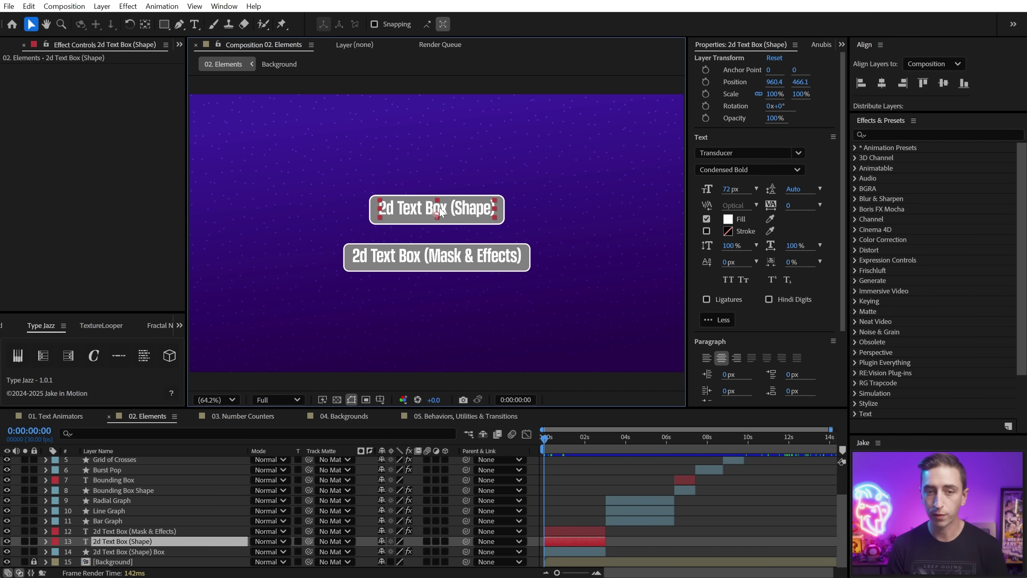
pyautogui.click(374, 224)
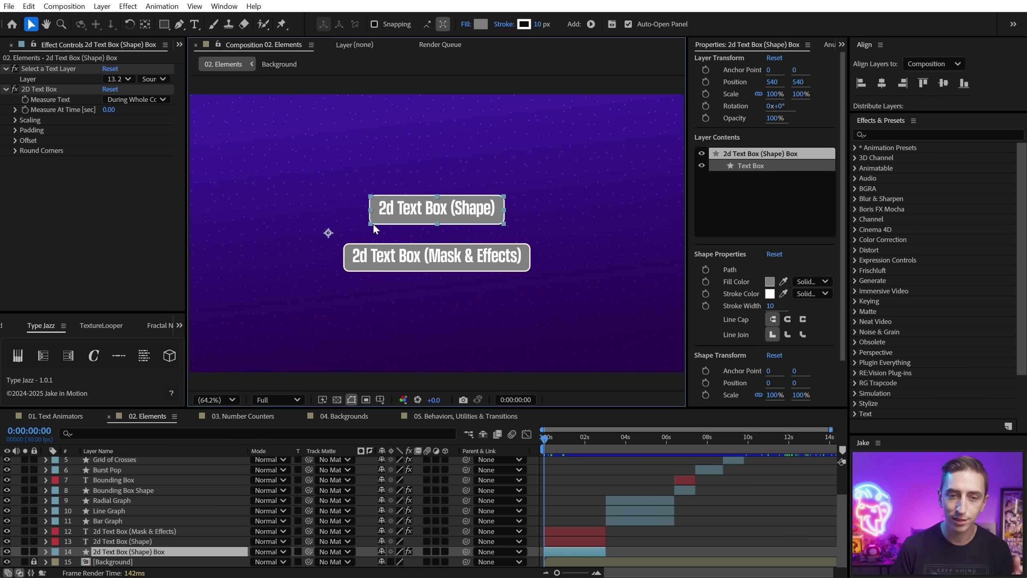
# Try a blue fill colour for the box, then cancel to keep the grey fill.
pyautogui.click(480, 24)
pyautogui.click(769, 227)
pyautogui.moveTo(792, 329); pyautogui.dragTo(793, 226)
pyautogui.click(760, 213)
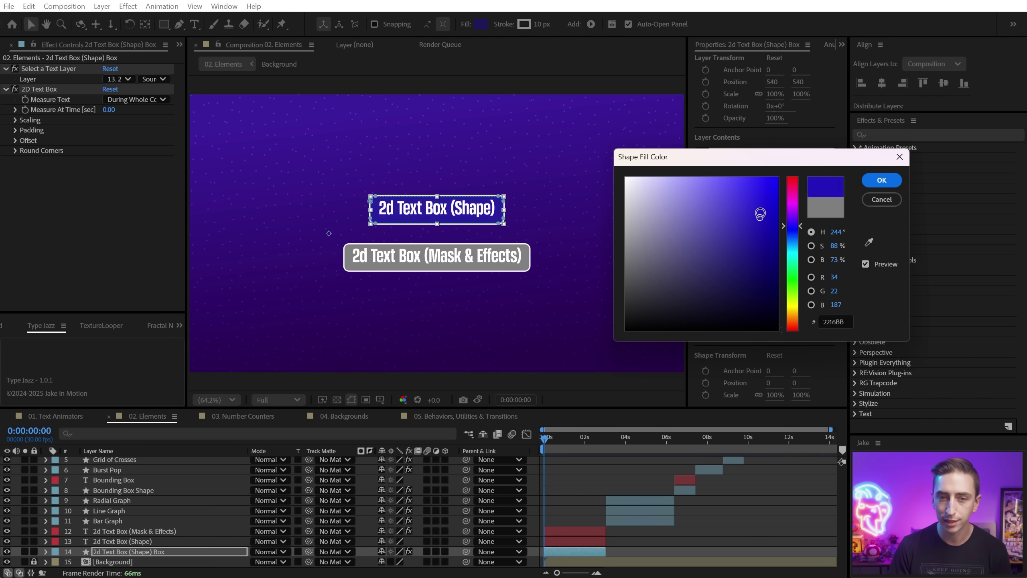
pyautogui.click(881, 199)
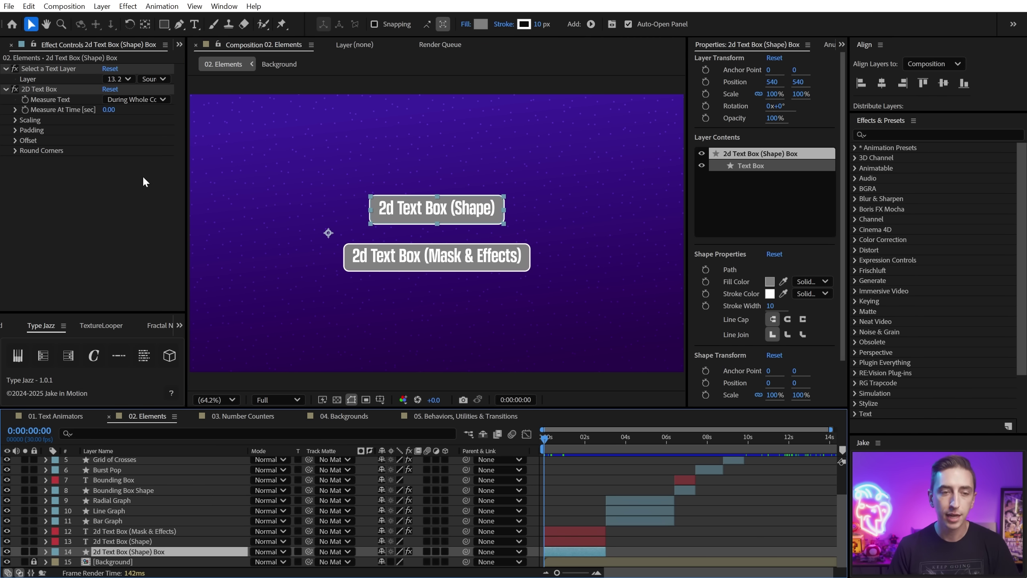
# Check the box's reference layer list, then reselect the 2d Text Box (Shape) text layer.
pyautogui.click(118, 79)
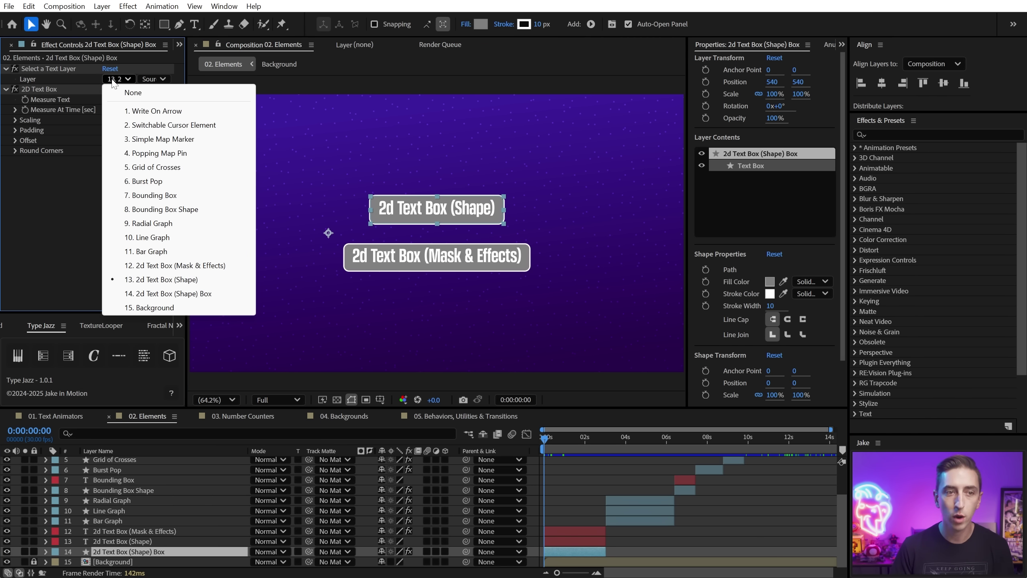
pyautogui.click(432, 207)
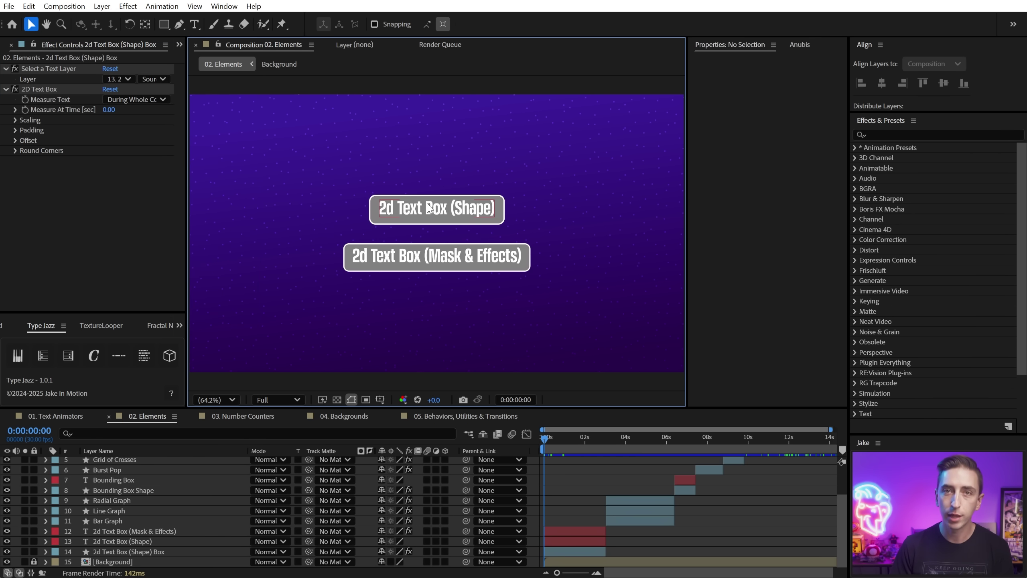
pyautogui.click(429, 208)
# Select the 2d Text Box (Mask & Effects) layer, undoing an accidental move of the box.
pyautogui.click(412, 257)
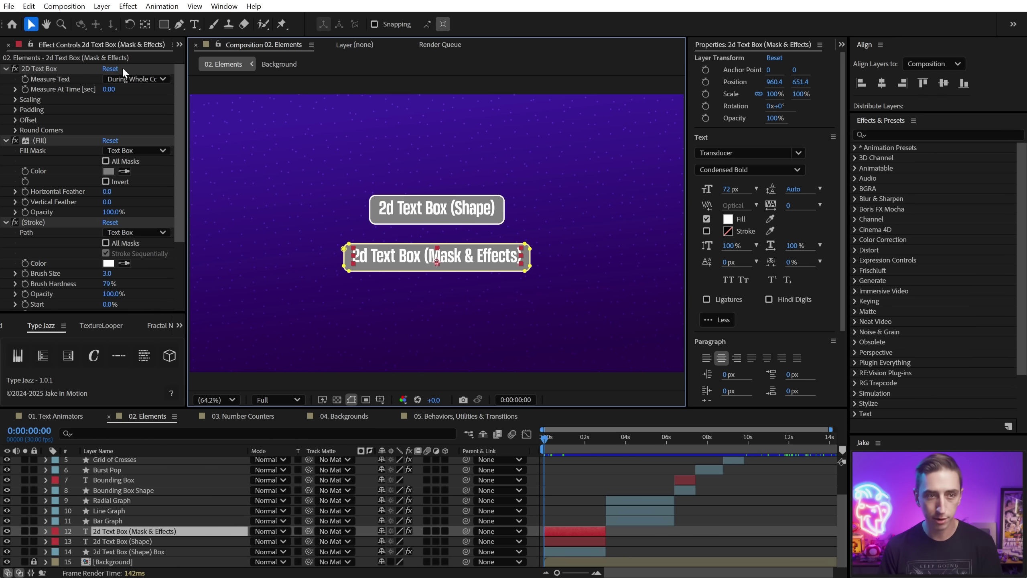
pyautogui.scroll(-4, 49, 239)
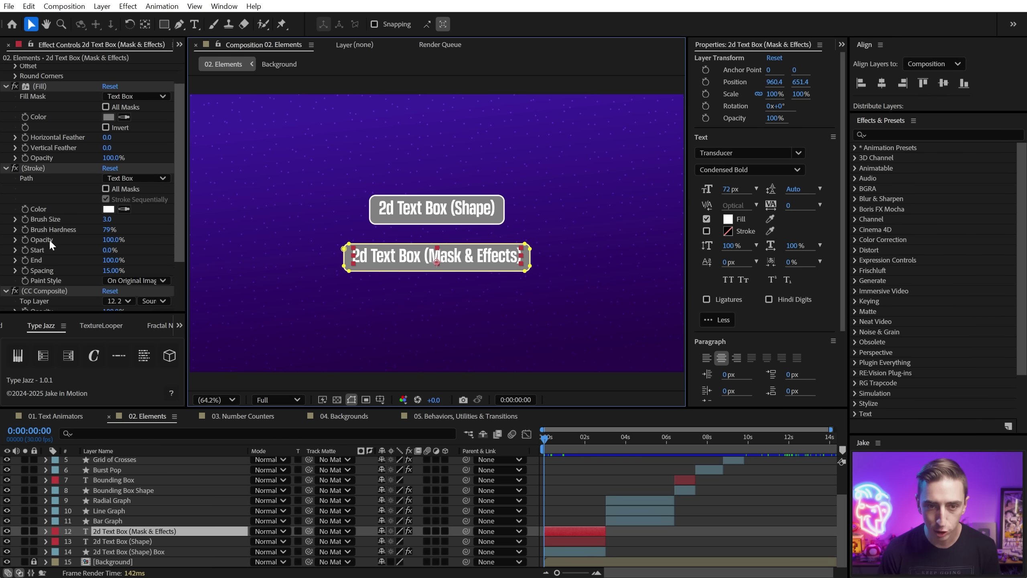
pyautogui.scroll(4, 48, 243)
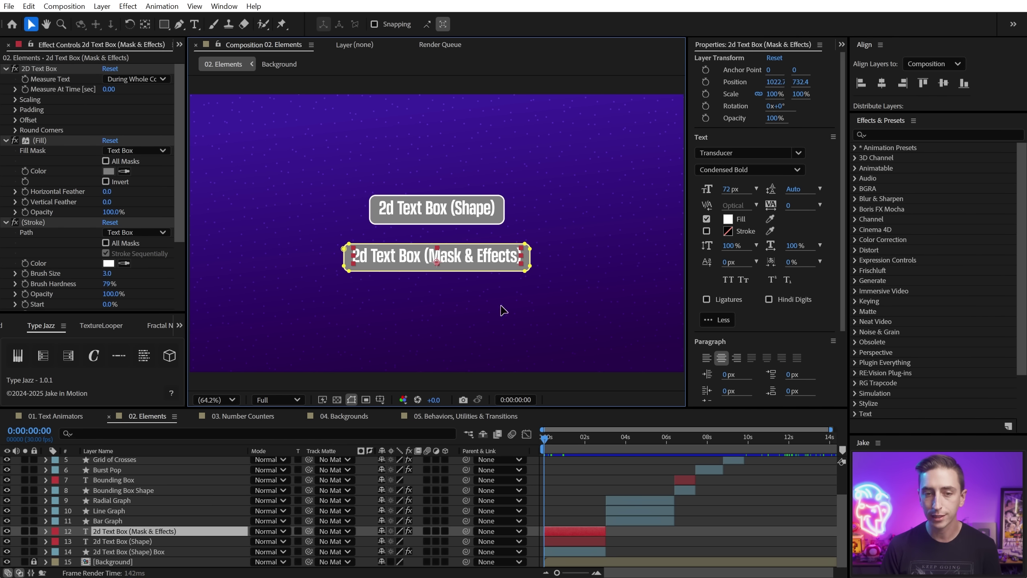
pyautogui.moveTo(423, 264); pyautogui.dragTo(361, 297)
pyautogui.hotkey('ctrl', 'z')
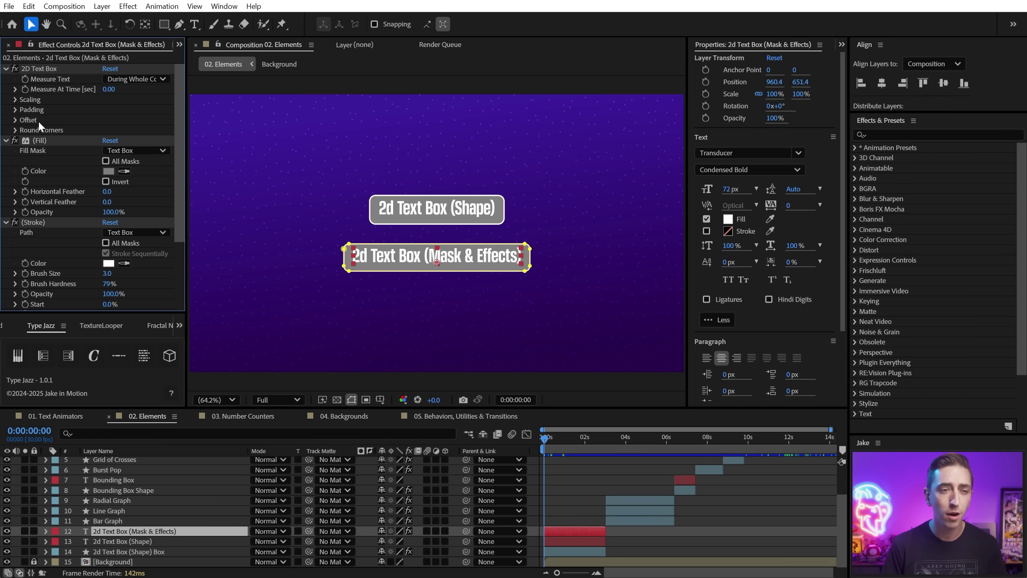
# Add top padding and lower Corner Sharpness to 39, keeping Roundness at 64.
pyautogui.click(15, 110)
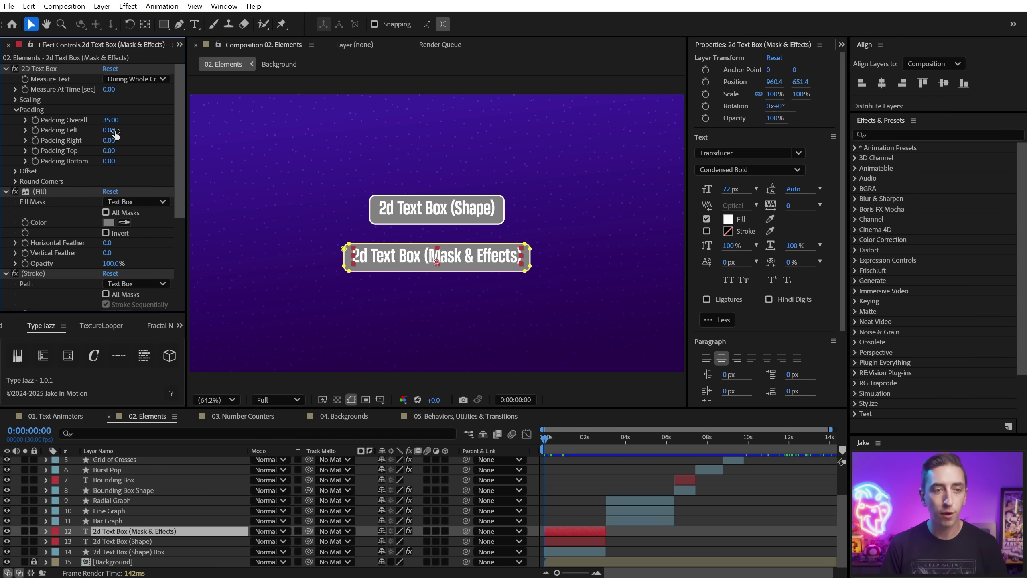
pyautogui.moveTo(109, 156); pyautogui.dragTo(116, 155)
pyautogui.click(16, 182)
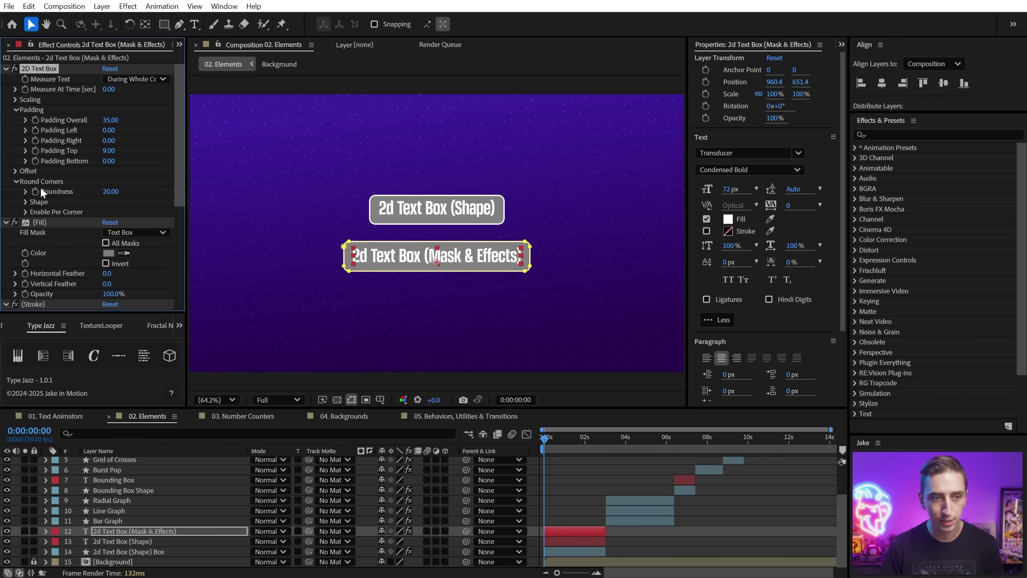
pyautogui.moveTo(110, 191); pyautogui.dragTo(141, 190)
pyautogui.hotkey('ctrl', 'z')
pyautogui.click(28, 201)
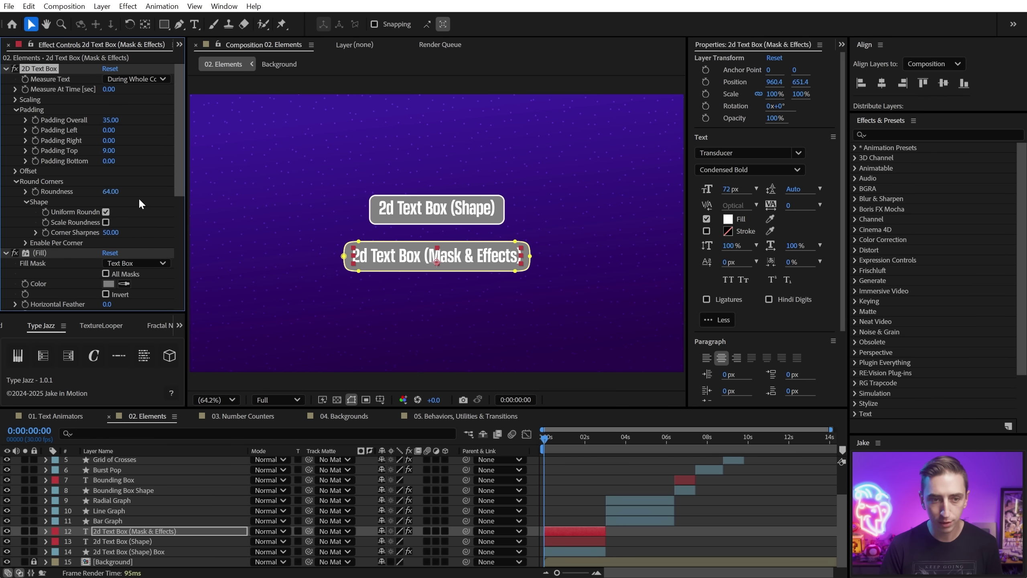
pyautogui.moveTo(110, 232); pyautogui.dragTo(106, 232)
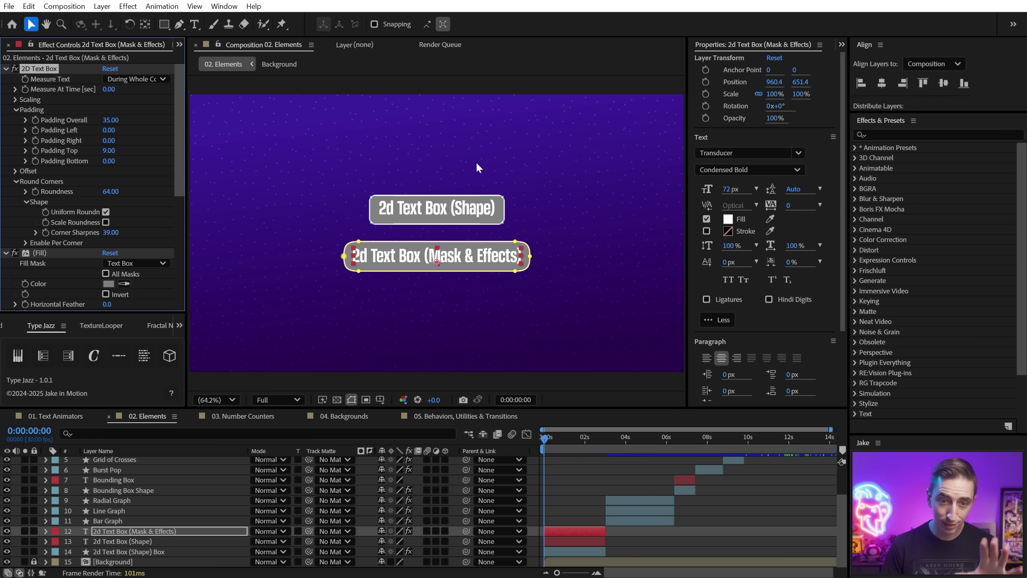
pyautogui.click(571, 479)
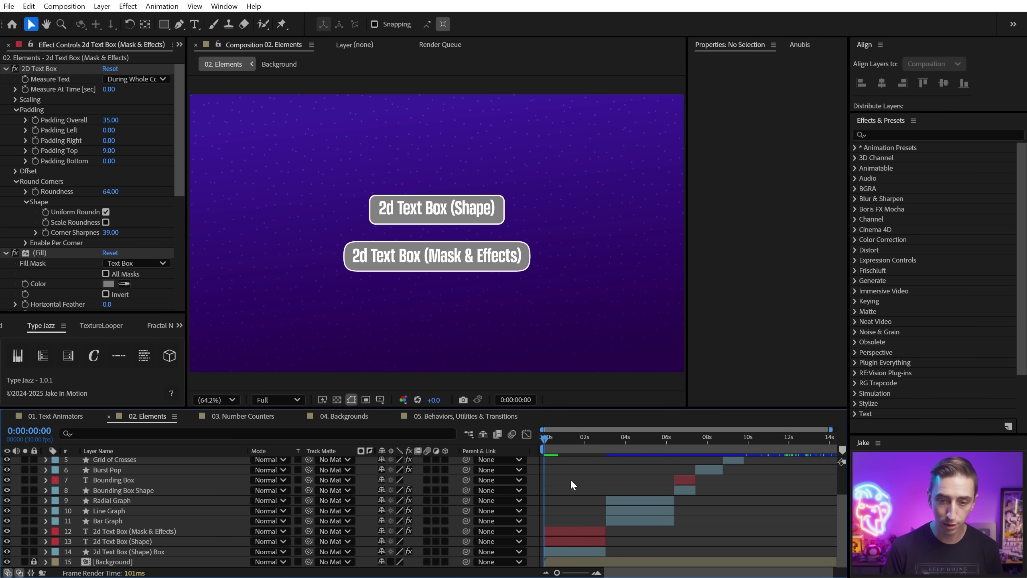
# At 0:05, try lowering the Bar Graph's Data 02 value, then undo it.
pyautogui.moveTo(560, 443)
pyautogui.mouseDown()
pyautogui.moveTo(613, 437)
pyautogui.moveTo(651, 449)
pyautogui.moveTo(604, 431)
pyautogui.moveTo(615, 448)
pyautogui.moveTo(661, 449)
pyautogui.moveTo(625, 437)
pyautogui.moveTo(662, 438)
pyautogui.moveTo(603, 445)
pyautogui.mouseUp()
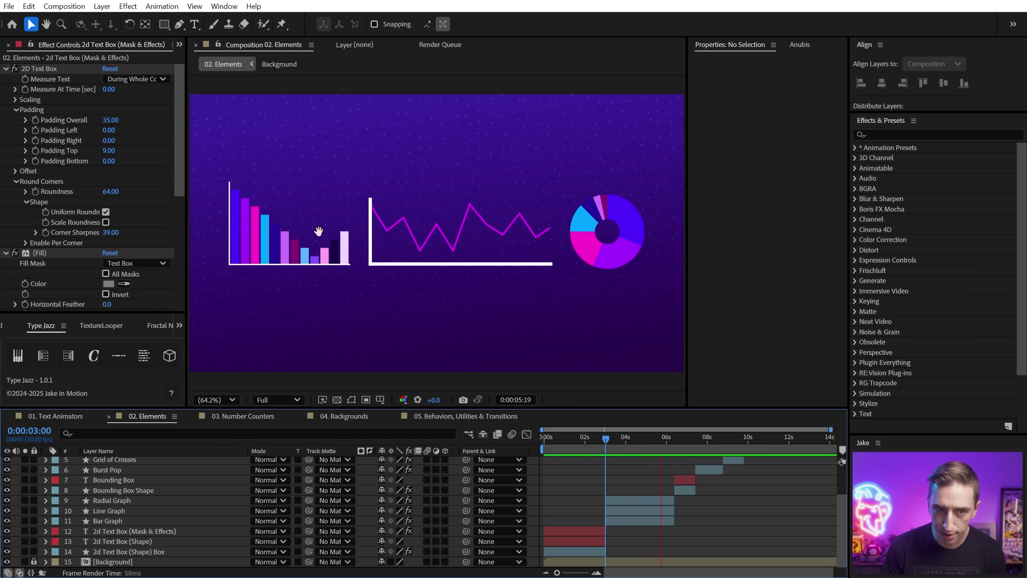
pyautogui.click(295, 237)
pyautogui.scroll(-5, 70, 162)
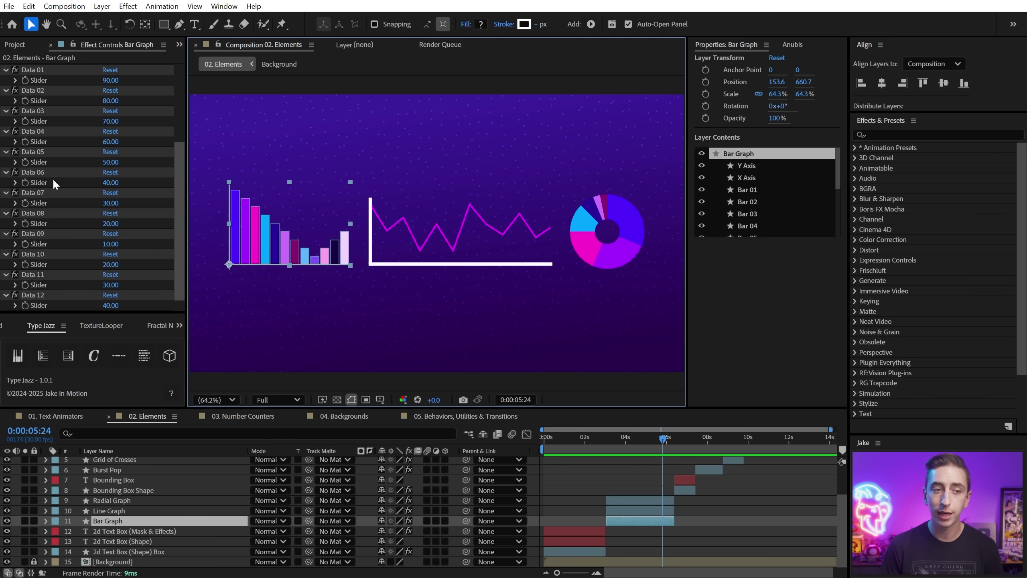
pyautogui.scroll(5, 56, 188)
pyautogui.moveTo(114, 222); pyautogui.dragTo(105, 222)
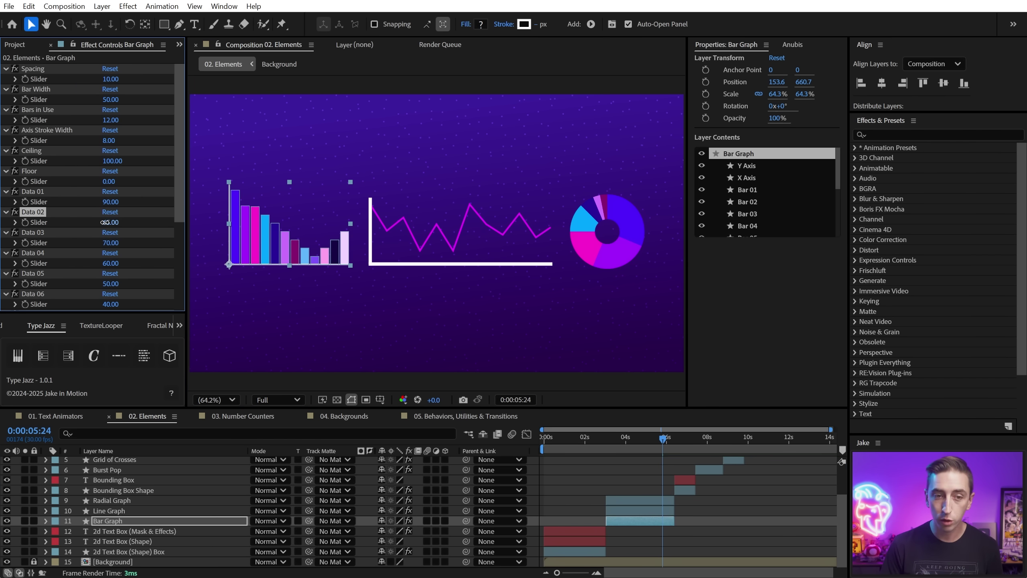
pyautogui.hotkey('ctrl', 'z')
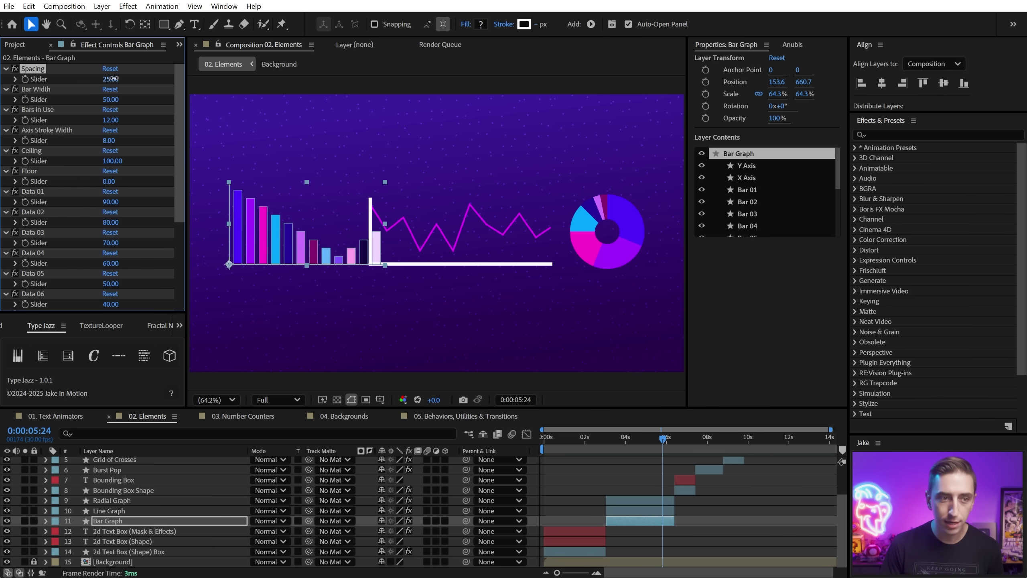
# Move up to the Radial Graph layer, then advance to about 6:26 to show Bounding Box.
pyautogui.hotkey('ctrl', 'Up')
pyautogui.hotkey('ctrl', 'Up')
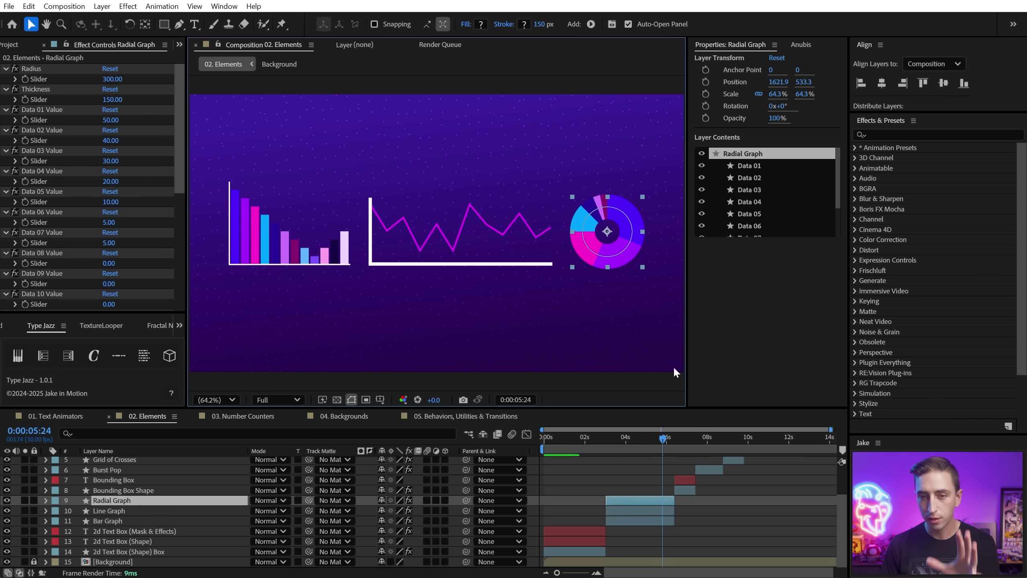
pyautogui.click(663, 448)
pyautogui.moveTo(646, 438); pyautogui.dragTo(686, 440)
# Select the Bounding Box Shape layer and review its Layer choices without changing them.
pyautogui.click(444, 237)
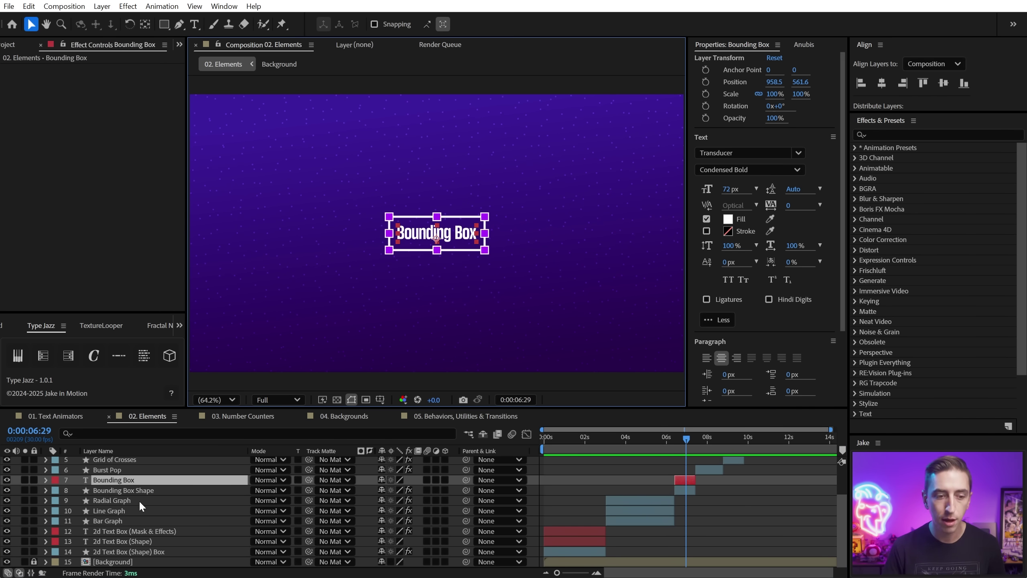
pyautogui.click(474, 221)
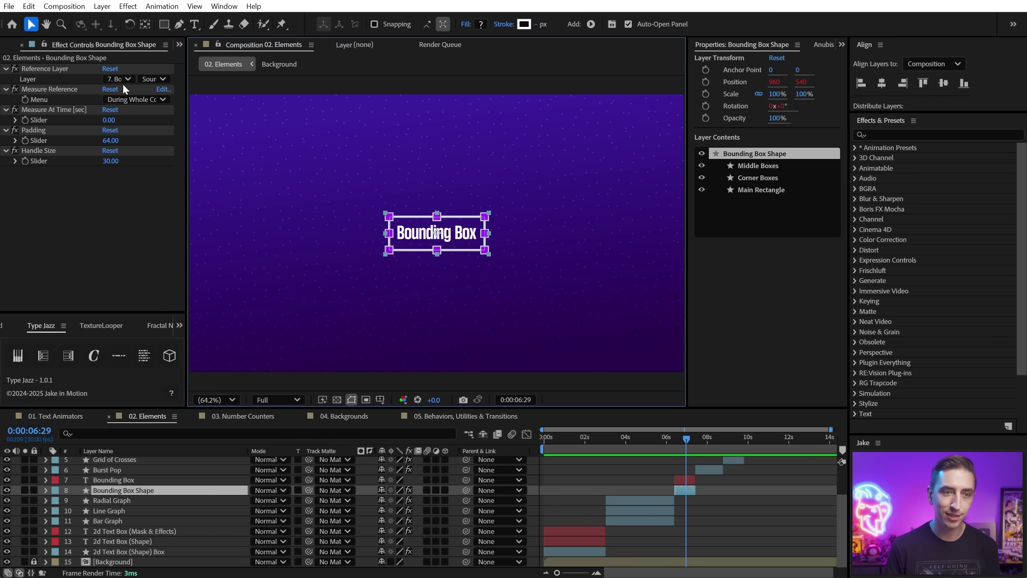
pyautogui.click(121, 79)
pyautogui.click(38, 227)
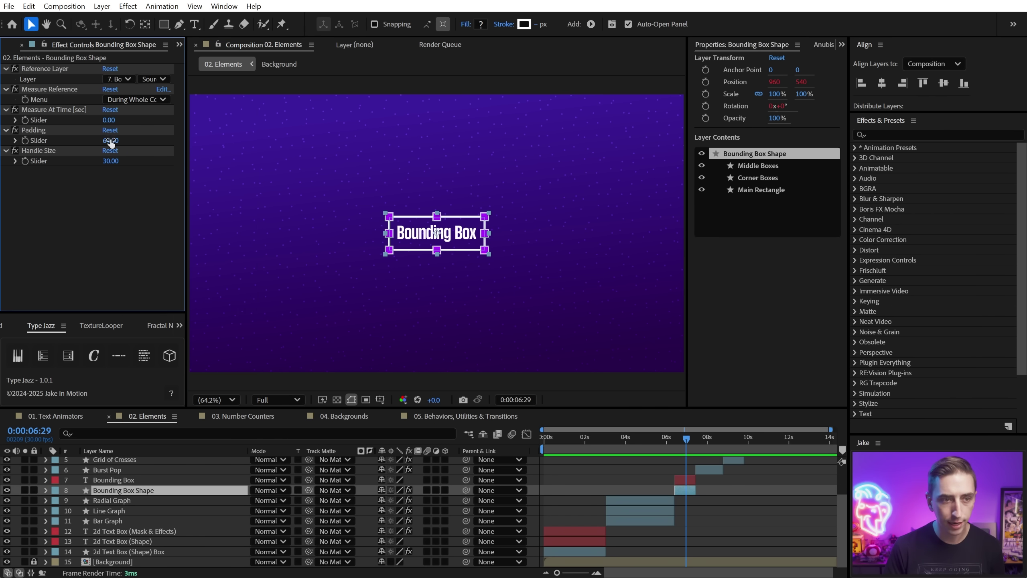
# Set Padding to 64 and Handle Size to 17, and thicken the box's outline stroke.
pyautogui.moveTo(110, 141); pyautogui.dragTo(140, 128)
pyautogui.moveTo(112, 161); pyautogui.dragTo(104, 161)
pyautogui.moveTo(534, 27)
pyautogui.mouseDown()
pyautogui.moveTo(550, 25)
pyautogui.moveTo(441, 24)
pyautogui.mouseUp()
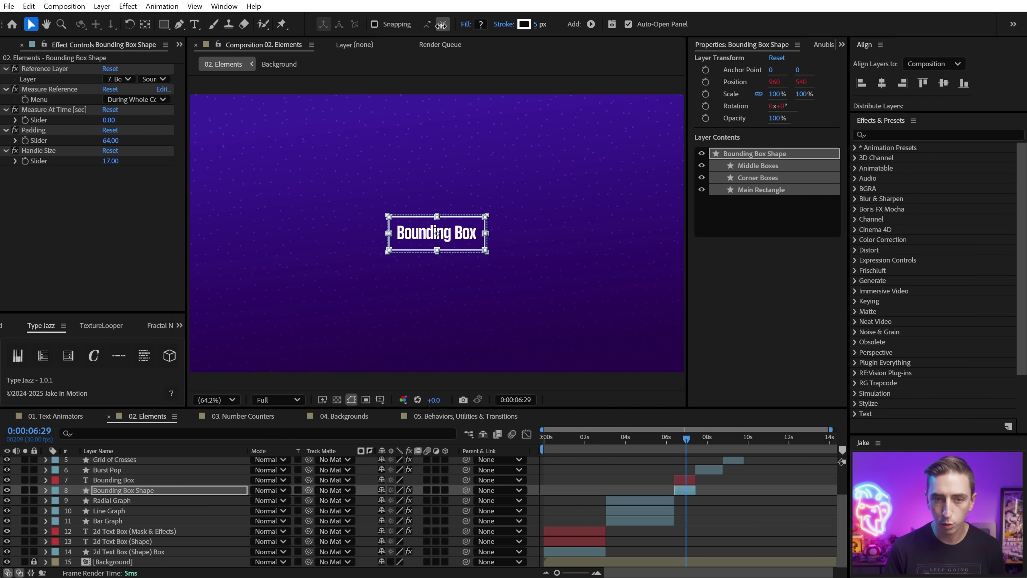
pyautogui.click(754, 496)
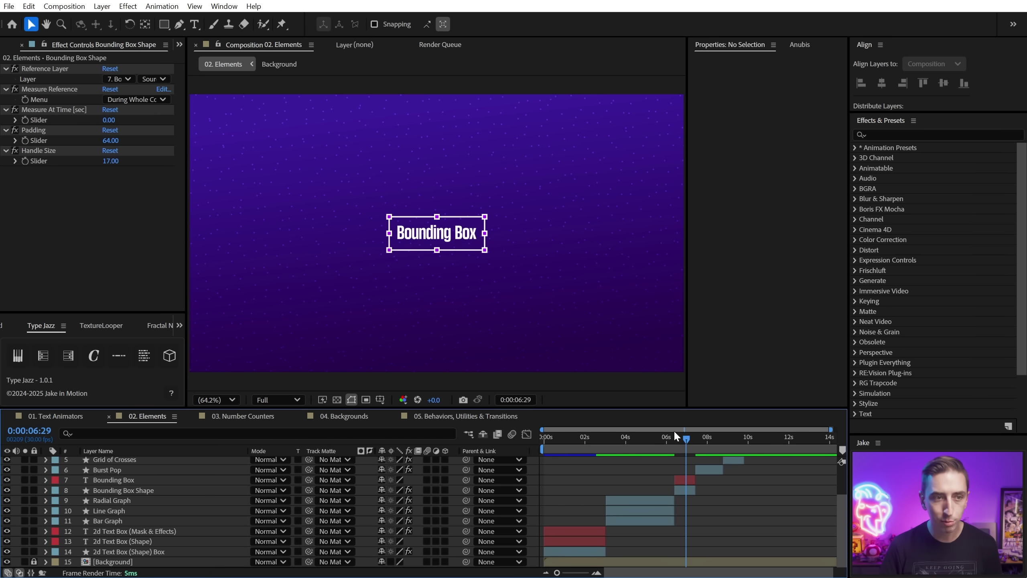
# Select Burst Pop and preview the burst animation expanding around 8 seconds.
pyautogui.moveTo(689, 438)
pyautogui.mouseDown()
pyautogui.moveTo(716, 438)
pyautogui.moveTo(696, 439)
pyautogui.mouseUp()
pyautogui.click(713, 470)
pyautogui.press('space')
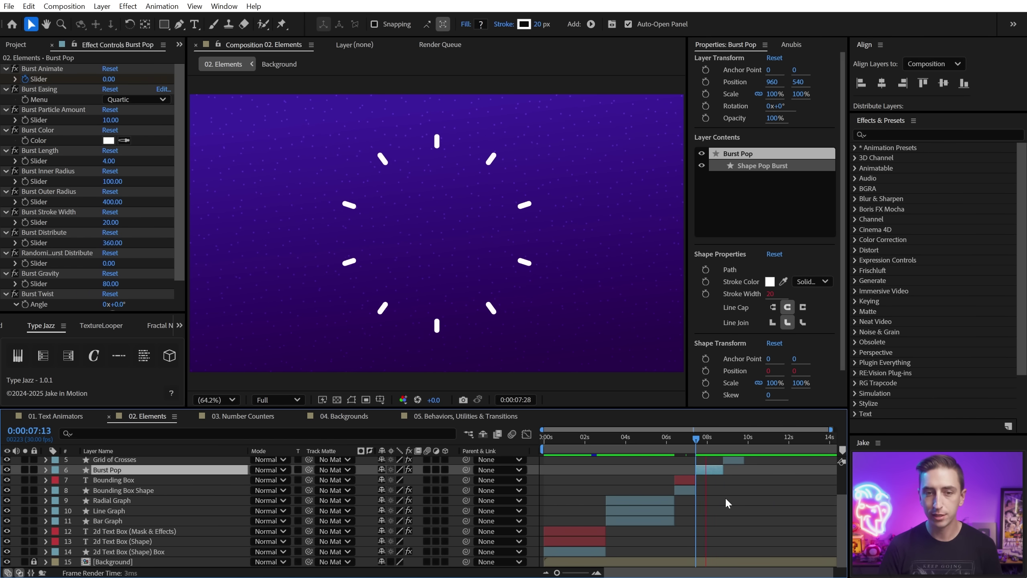
pyautogui.press('space')
pyautogui.press('space')
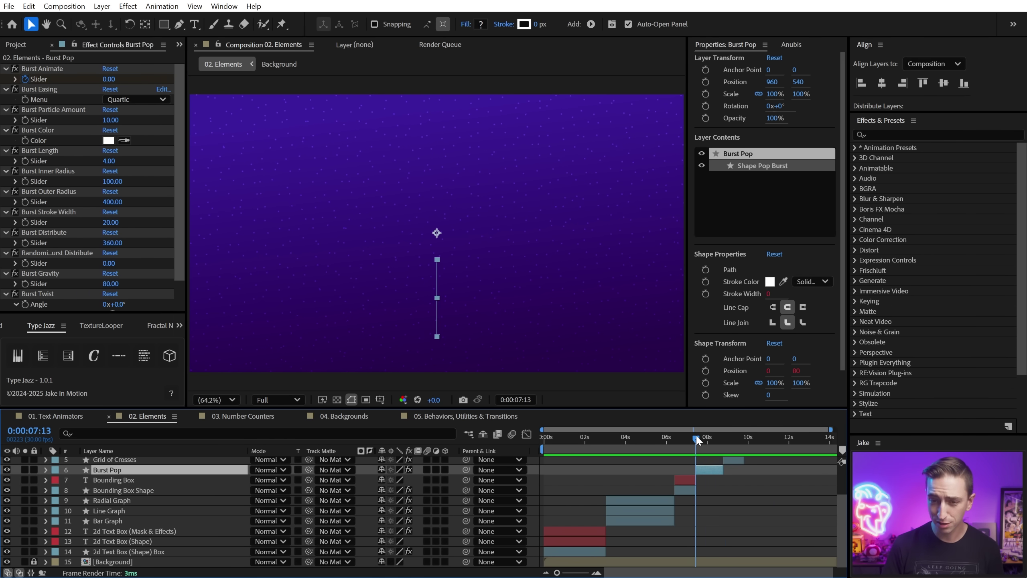
pyautogui.press('space')
pyautogui.press('space')
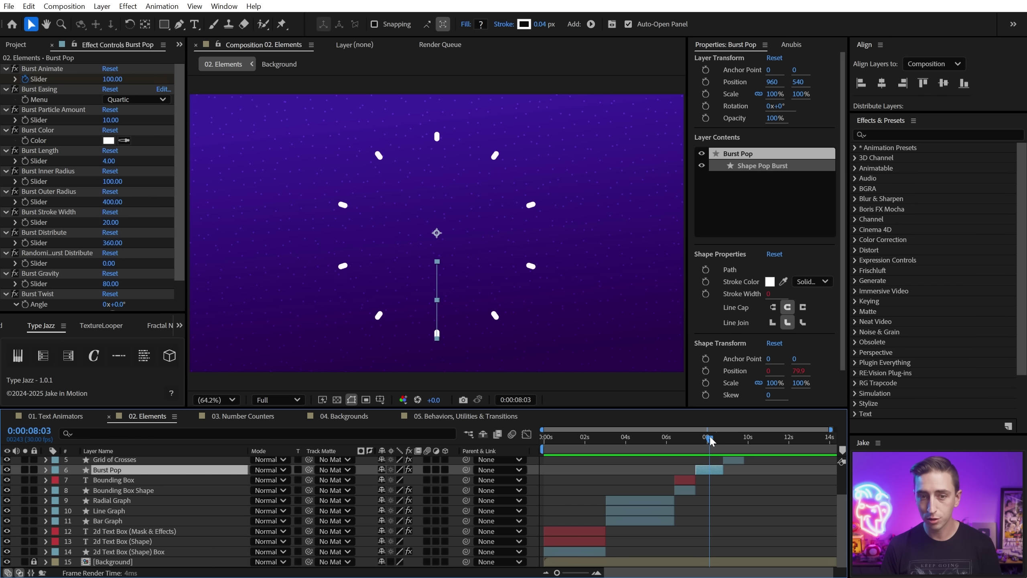
pyautogui.press('space')
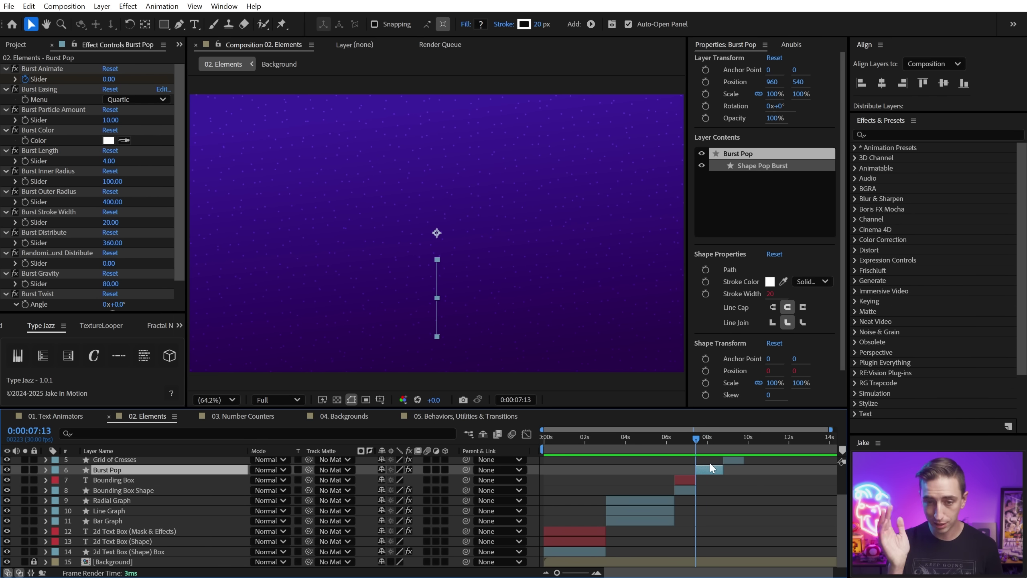
pyautogui.press('space')
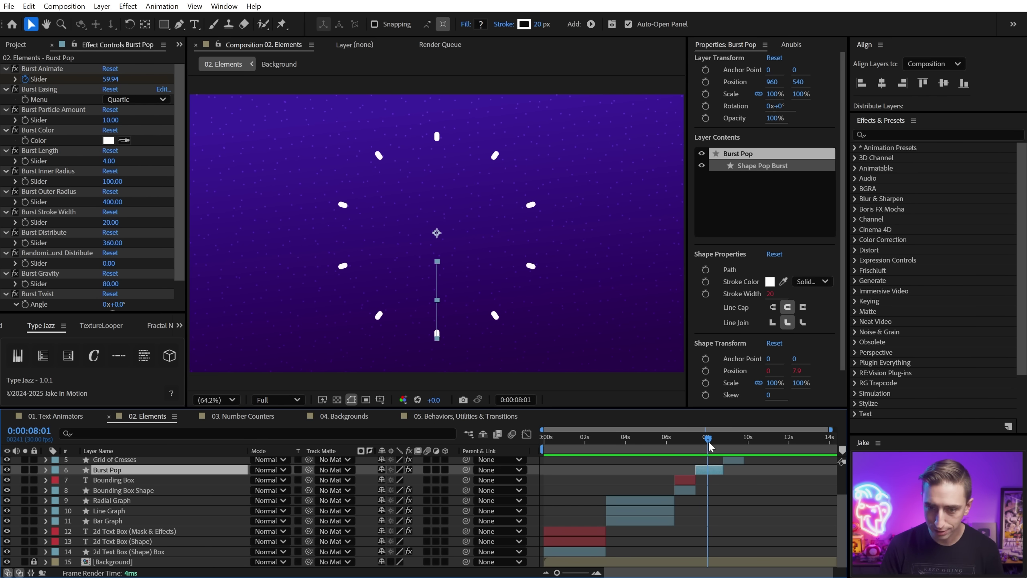
pyautogui.moveTo(708, 445)
pyautogui.mouseDown()
pyautogui.moveTo(718, 445)
pyautogui.moveTo(696, 444)
pyautogui.mouseUp()
# Keep Burst Easing at Quartic and set Burst Twist Angle to 0x+44°.
pyautogui.scroll(-1, 45, 131)
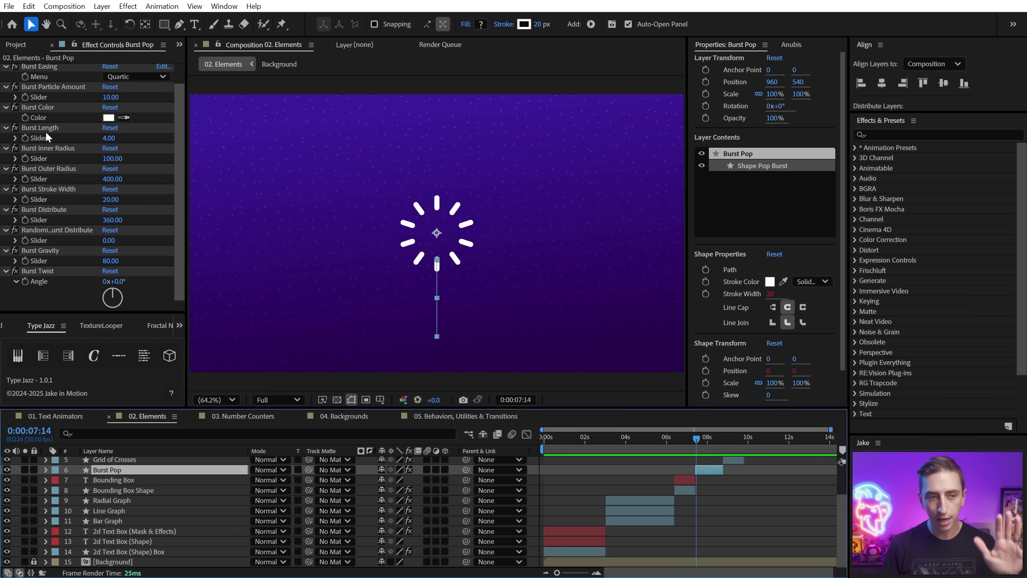
pyautogui.scroll(1, 59, 192)
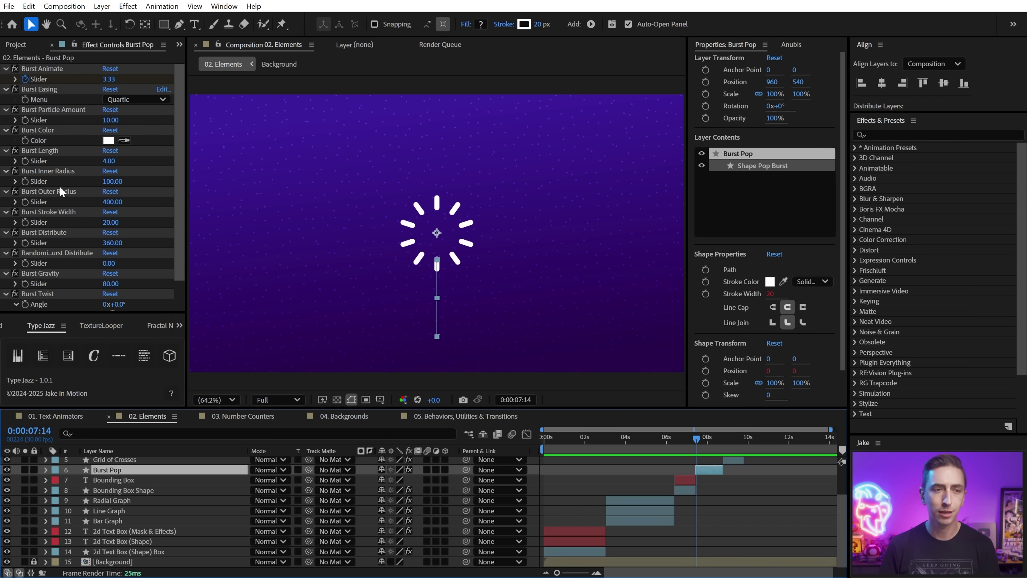
pyautogui.click(142, 101)
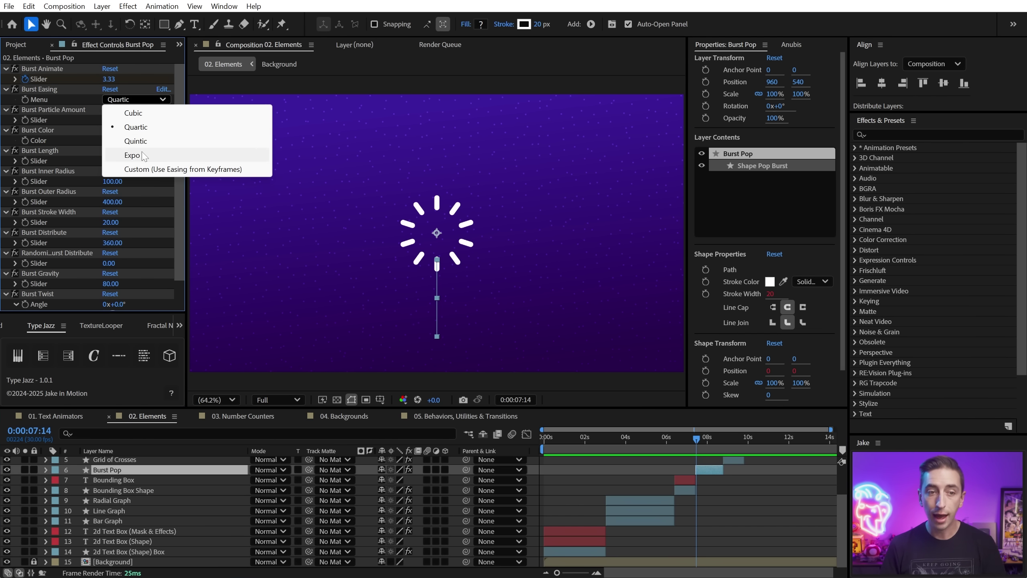
pyautogui.click(63, 110)
pyautogui.scroll(-1, 66, 154)
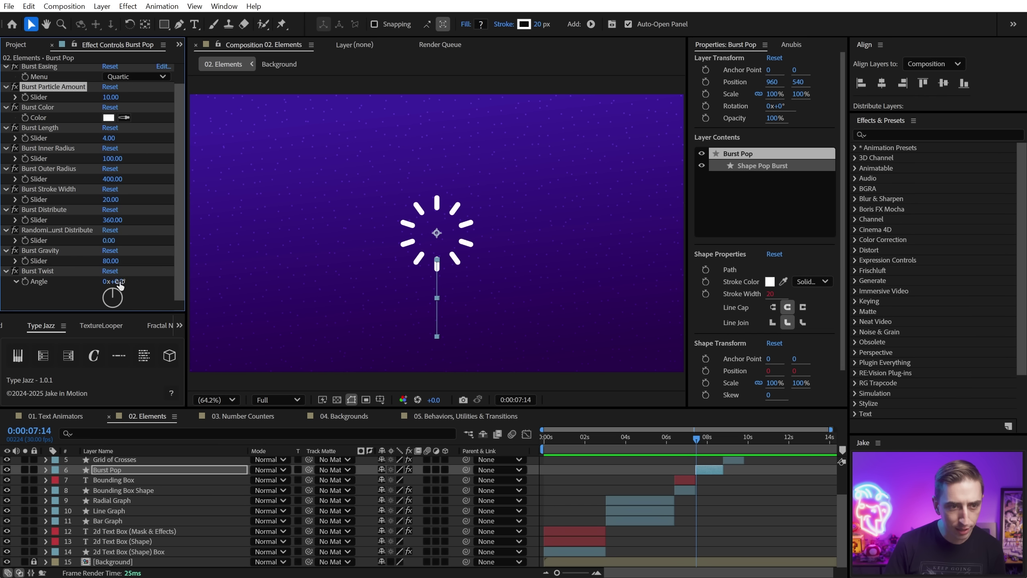
pyautogui.moveTo(115, 281); pyautogui.dragTo(133, 281)
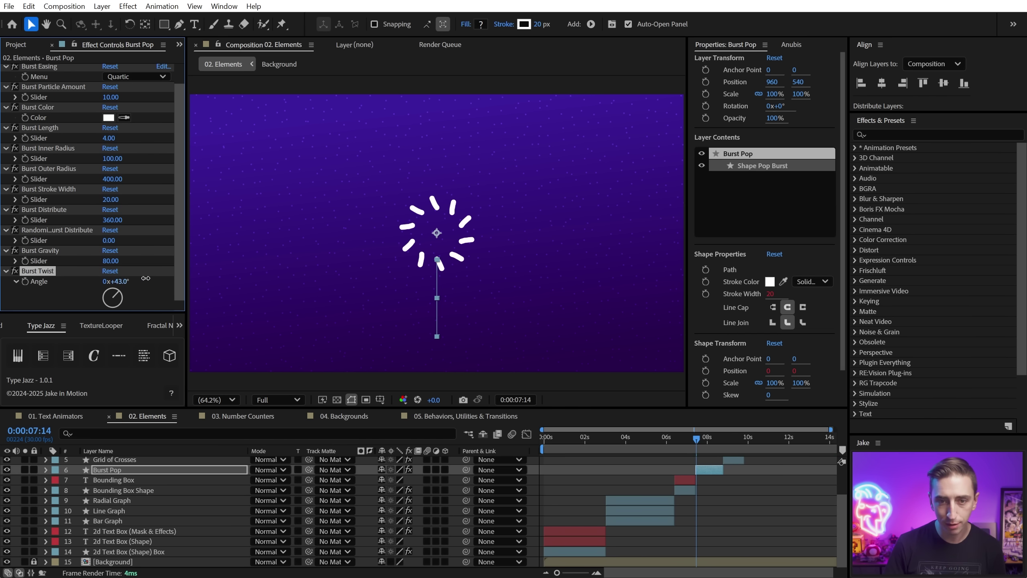
pyautogui.moveTo(708, 435)
pyautogui.mouseDown()
pyautogui.moveTo(699, 441)
pyautogui.moveTo(733, 440)
pyautogui.mouseUp()
# Set the Grid of Crosses to Y Copies 3 and X Copies 9.
pyautogui.scroll(4, 793, 498)
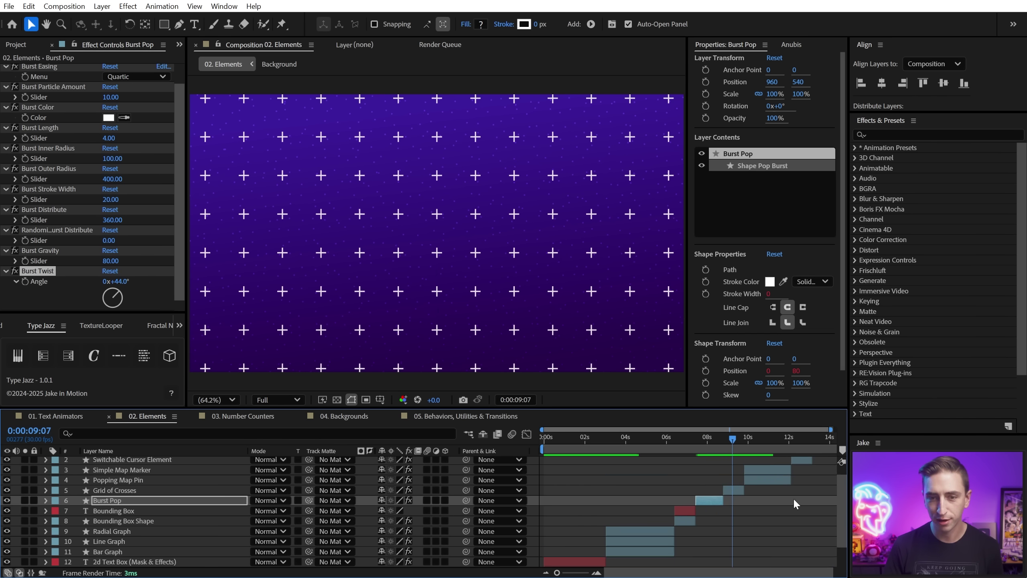
pyautogui.click(734, 502)
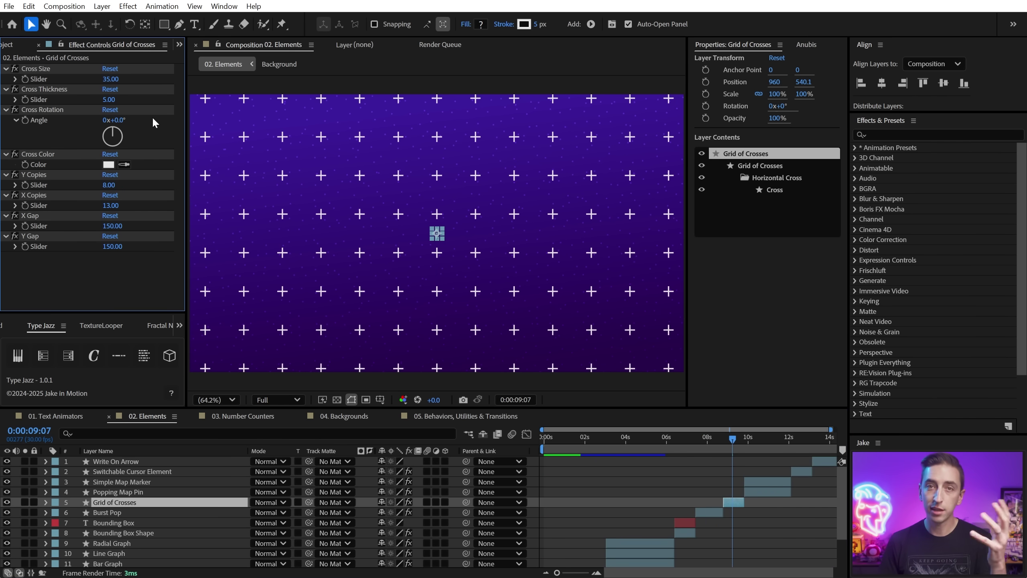
pyautogui.moveTo(115, 185); pyautogui.dragTo(105, 204)
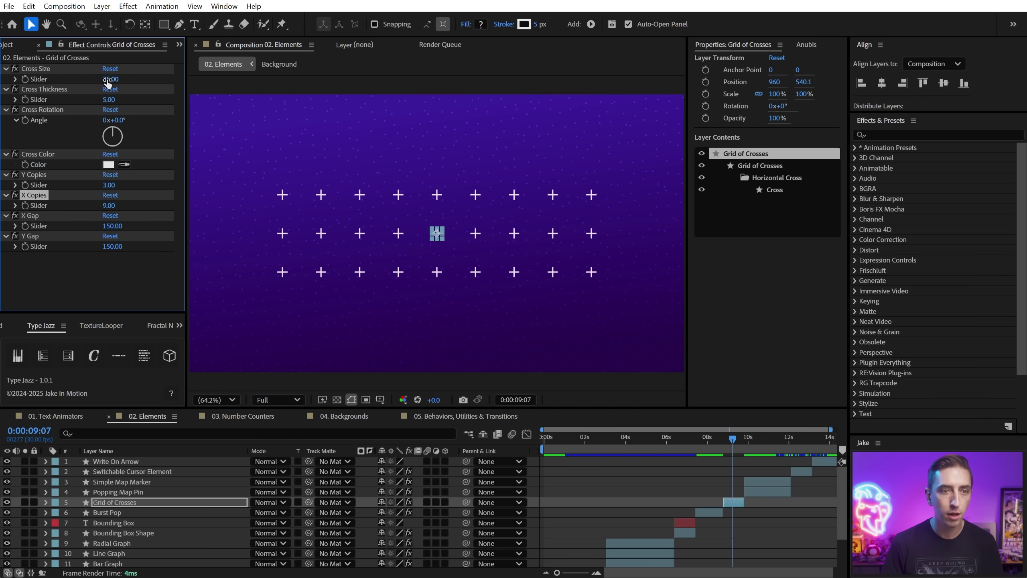
pyautogui.click(745, 434)
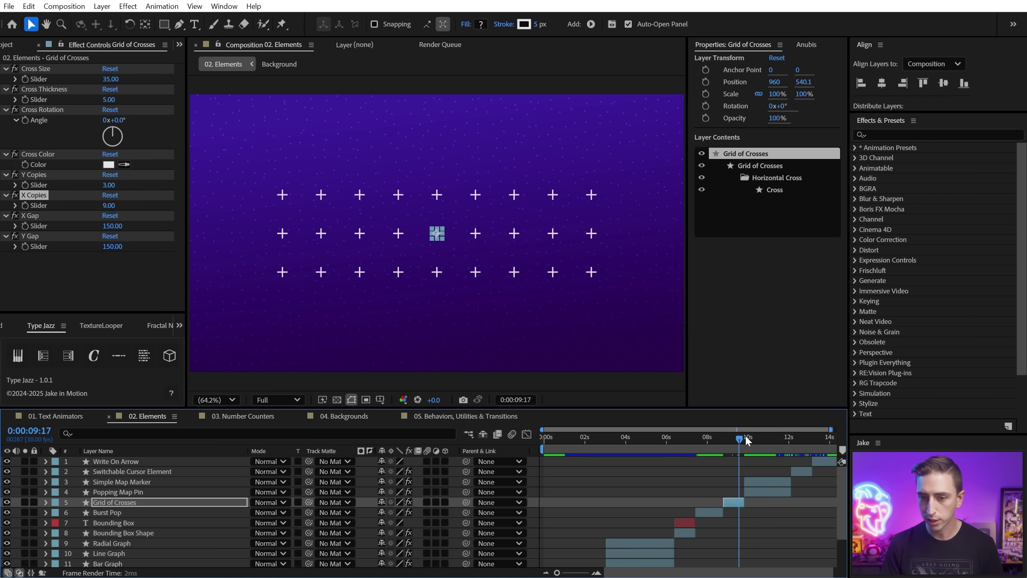
# Switch the Popping Map Pin's Pin Type to Flag, then back to Pin.
pyautogui.click(135, 492)
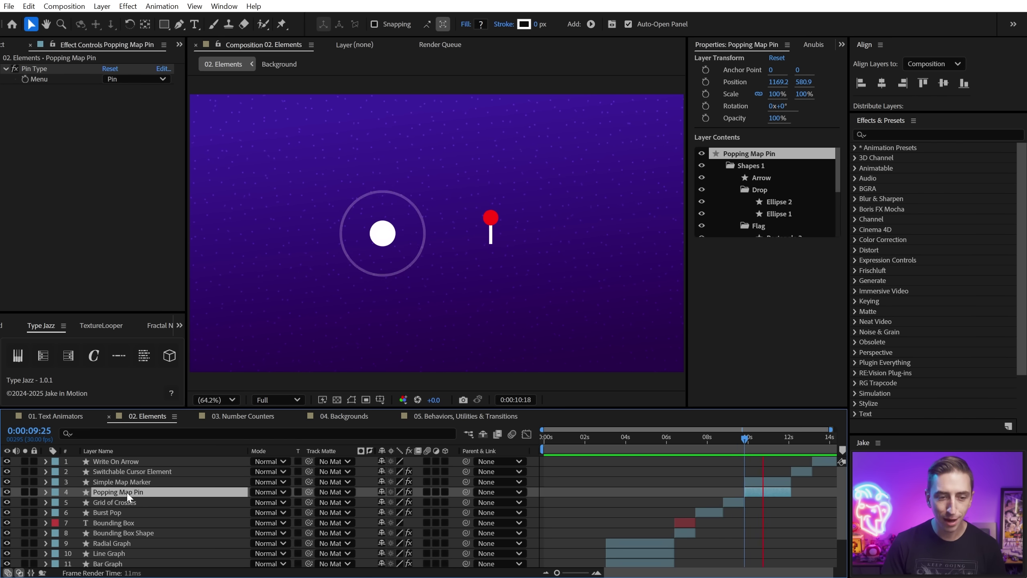
pyautogui.press('space')
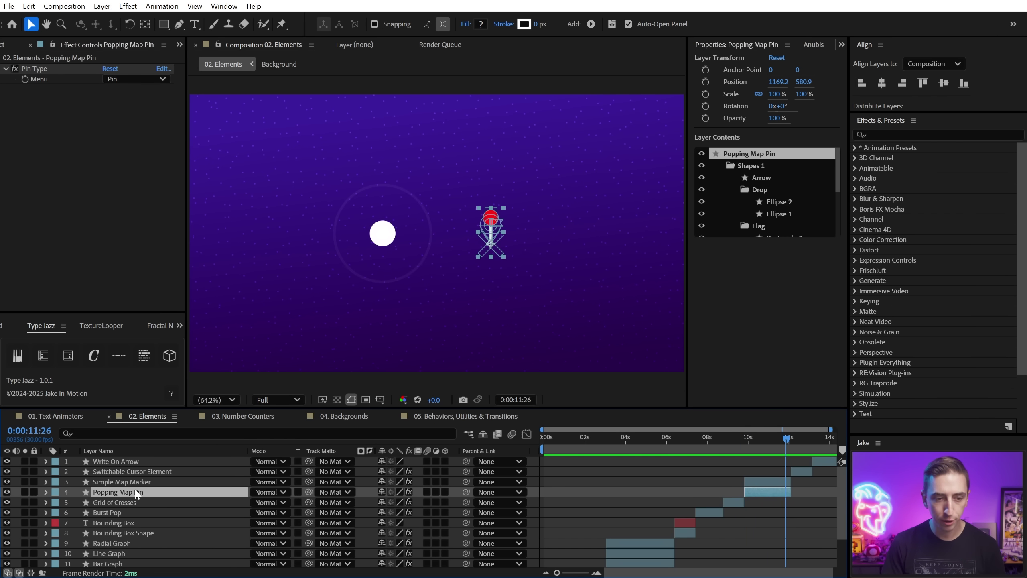
pyautogui.click(757, 438)
pyautogui.click(126, 79)
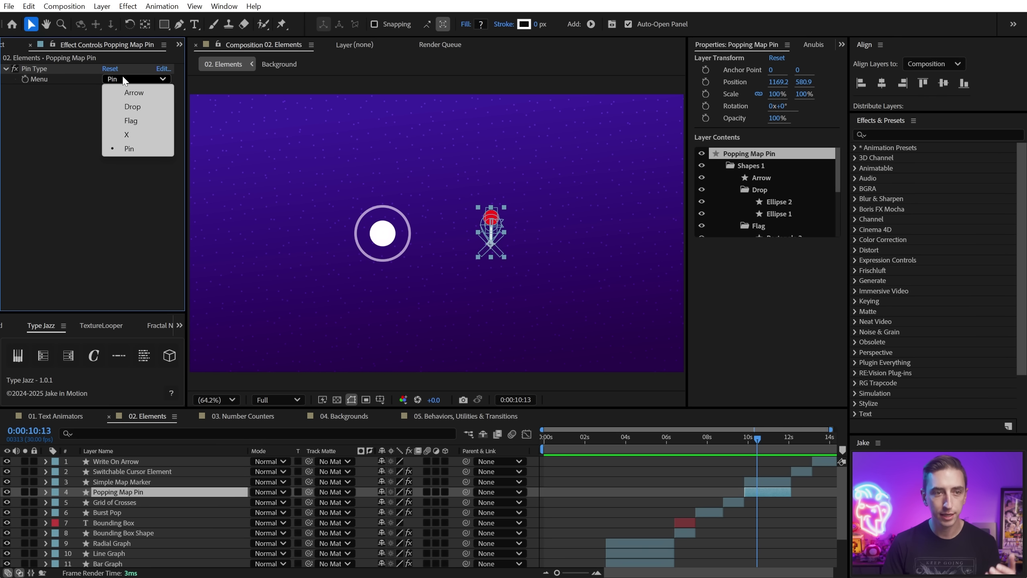
pyautogui.click(131, 120)
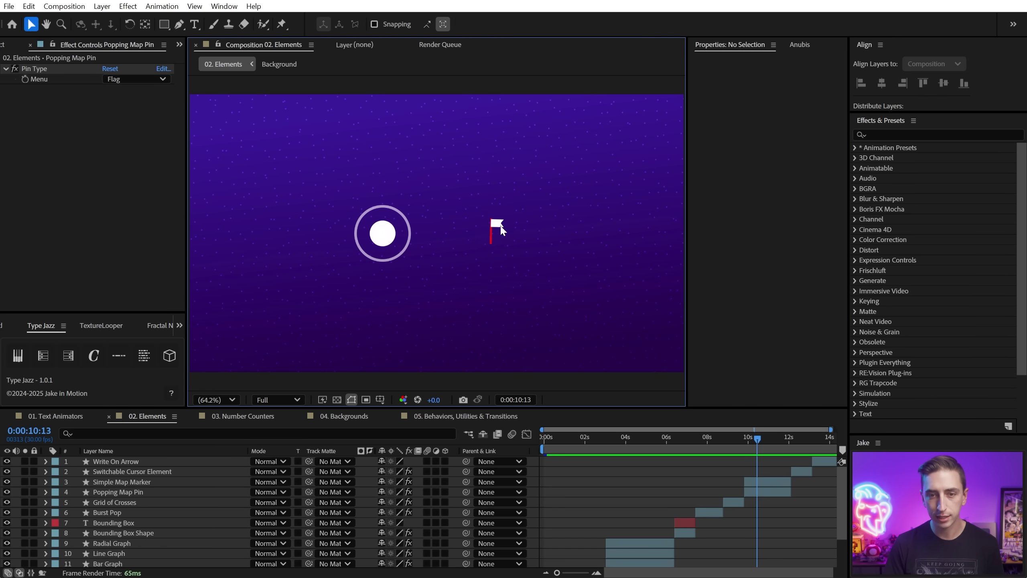
pyautogui.click(135, 79)
pyautogui.click(129, 148)
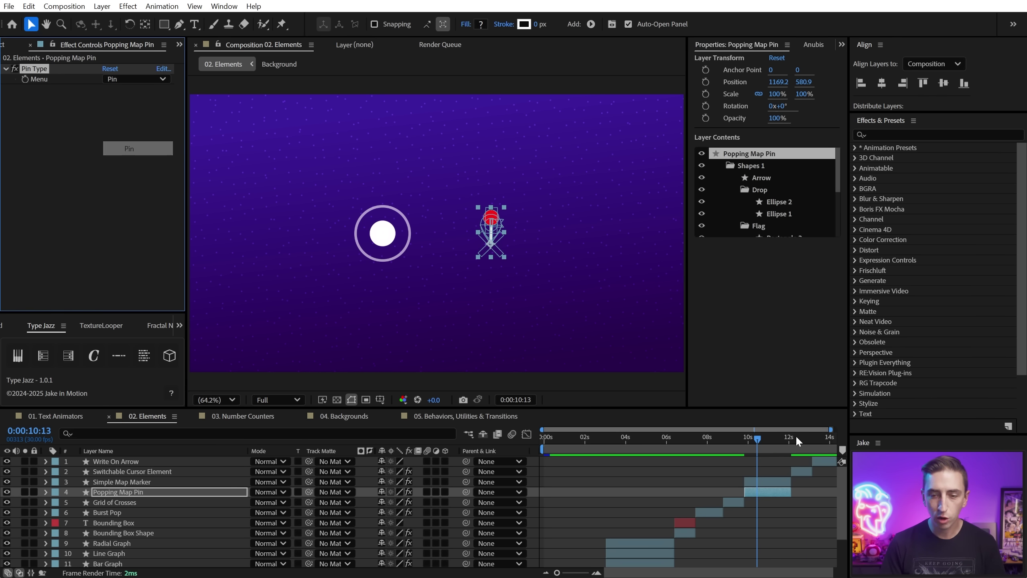
# Reveal the pin's animated Scale and Rotation and preview the pop from 09:25.
pyautogui.press('y')
pyautogui.press('u')
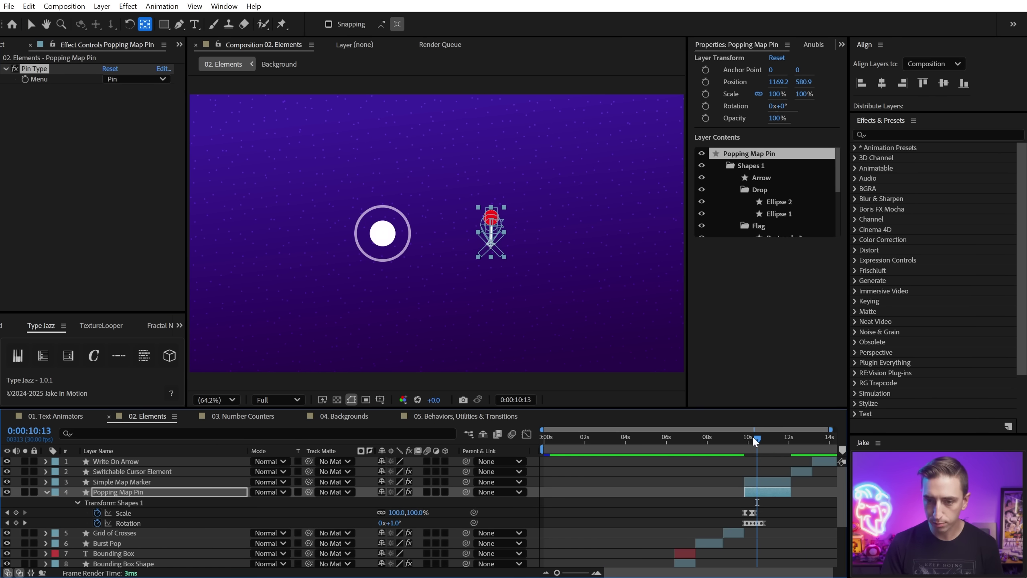
pyautogui.click(749, 439)
pyautogui.press('space')
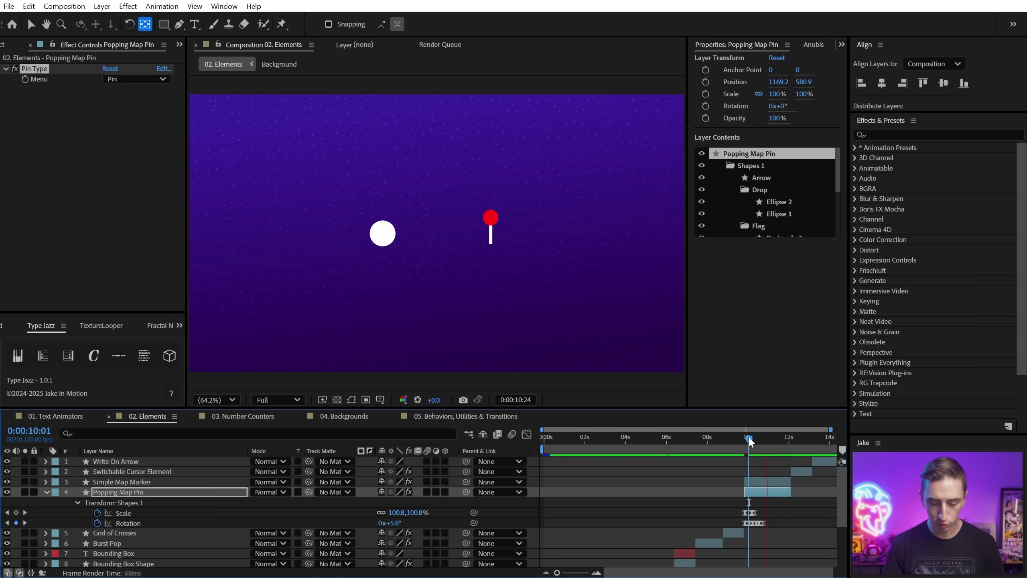
pyautogui.press('u')
pyautogui.click(745, 438)
pyautogui.press('space')
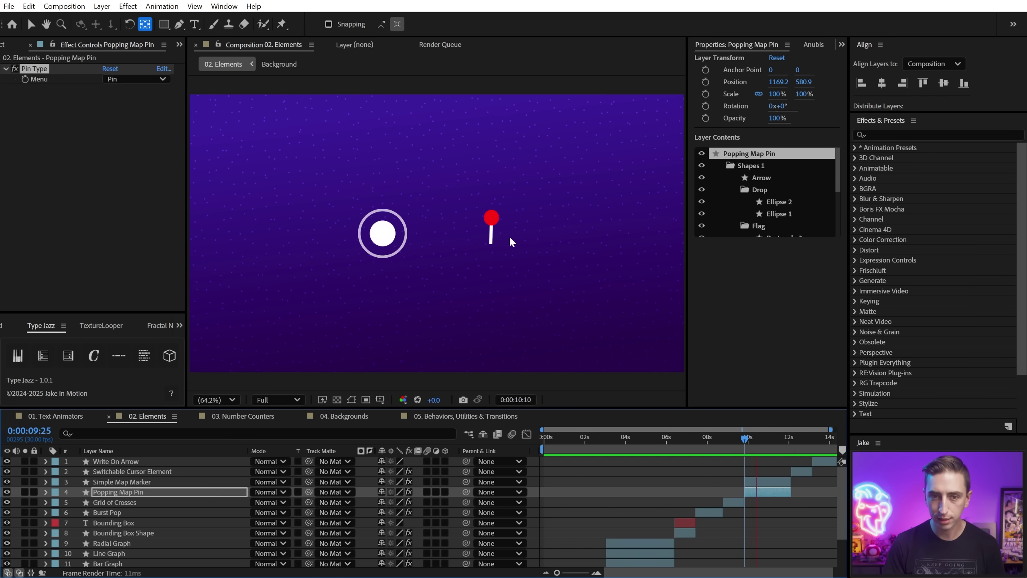
# Preview the Simple Map Marker, undo a Scale change, and move to 12:24.
pyautogui.click(398, 234)
pyautogui.press('v')
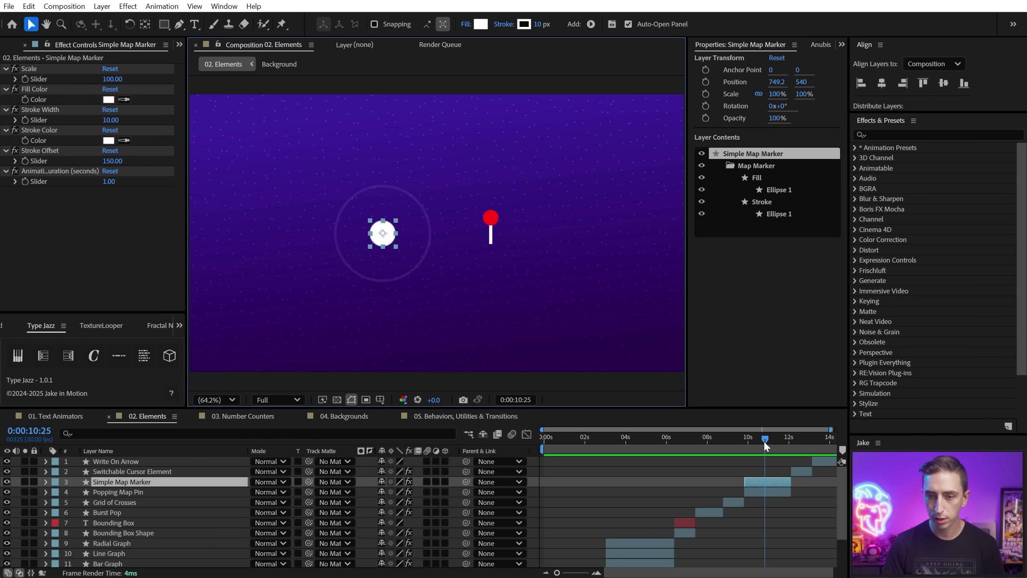
pyautogui.click(744, 438)
pyautogui.press('space')
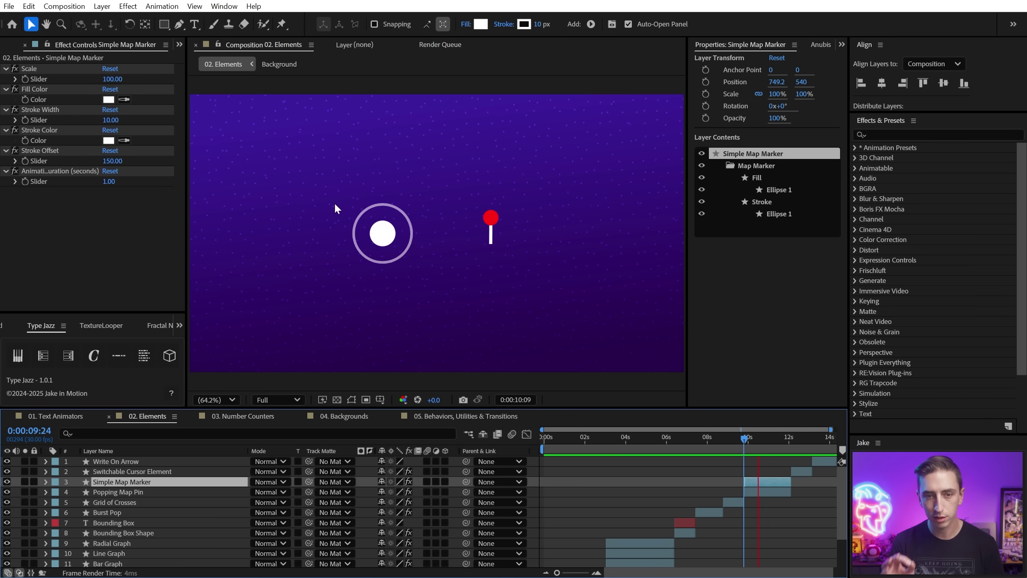
pyautogui.press('space')
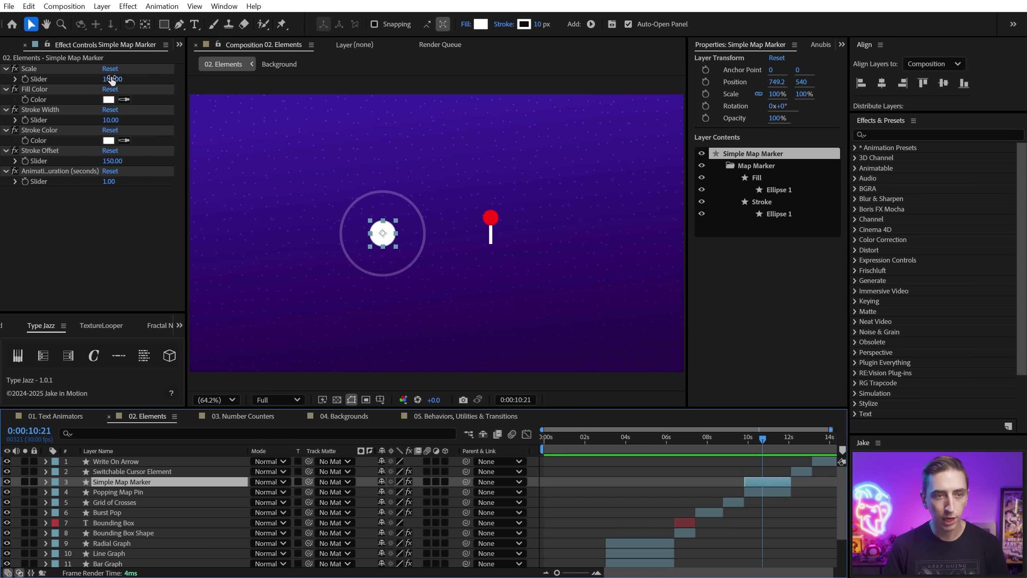
pyautogui.moveTo(112, 79); pyautogui.dragTo(153, 79)
pyautogui.hotkey('ctrl', 'z')
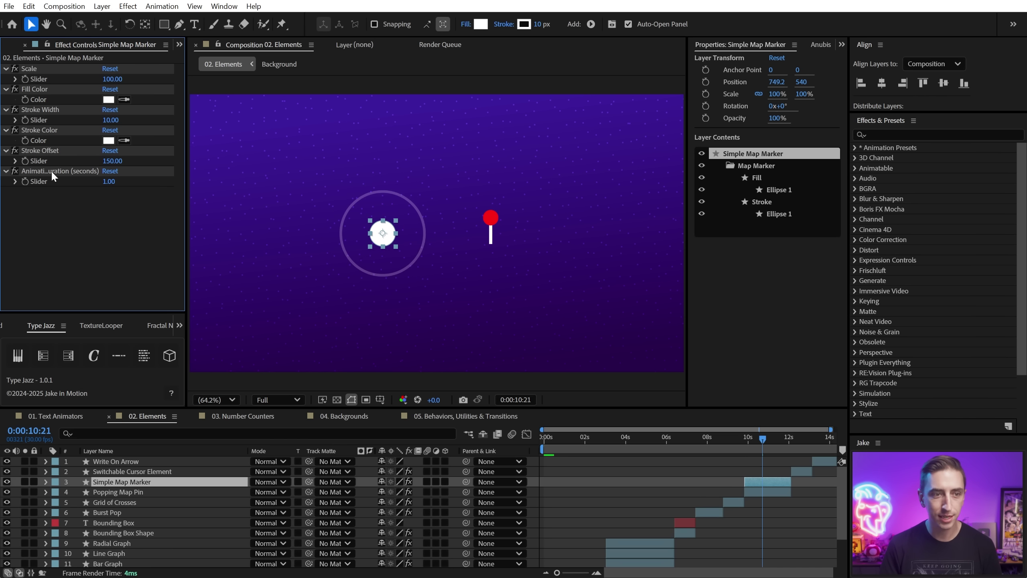
pyautogui.moveTo(757, 450); pyautogui.dragTo(810, 458)
pyautogui.click(806, 473)
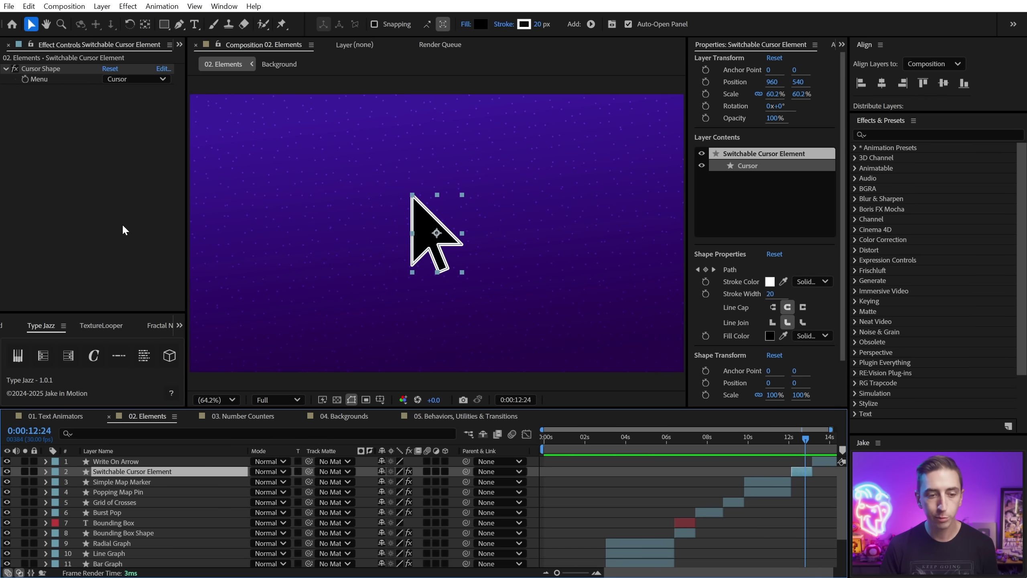
pyautogui.click(126, 82)
pyautogui.click(136, 90)
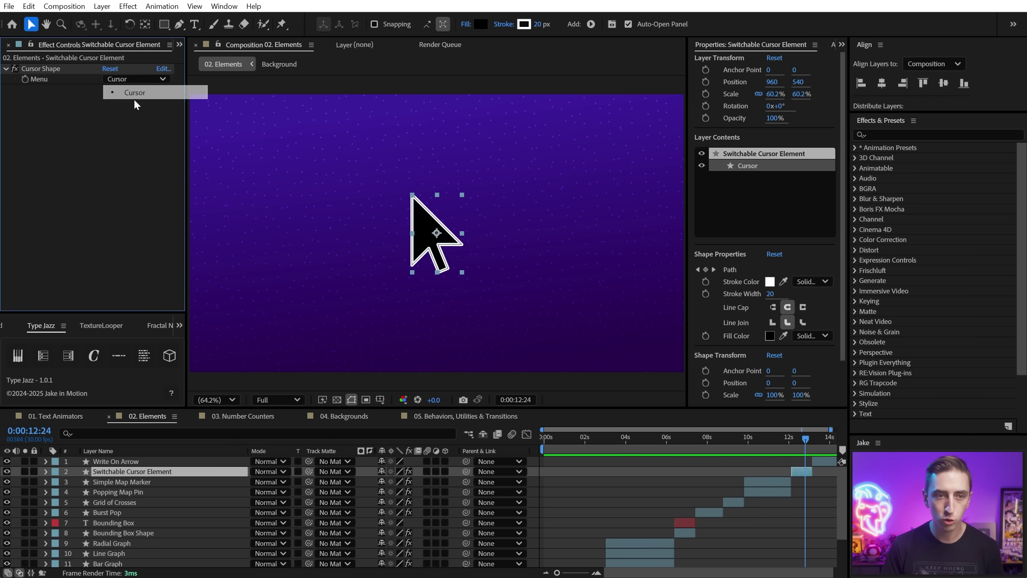
pyautogui.click(129, 80)
pyautogui.click(132, 106)
pyautogui.click(134, 79)
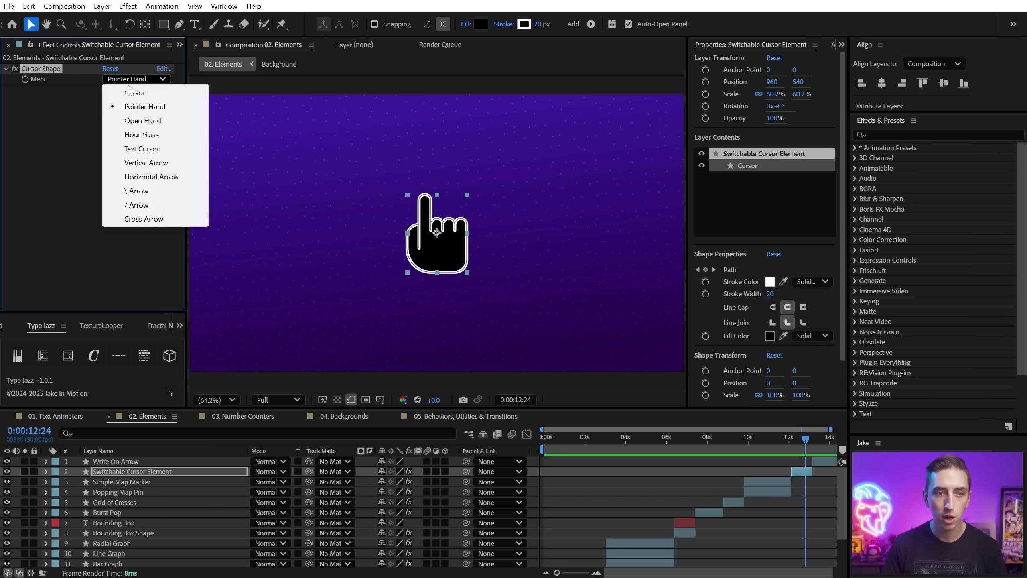
pyautogui.click(141, 135)
pyautogui.click(137, 80)
pyautogui.click(147, 162)
pyautogui.click(126, 79)
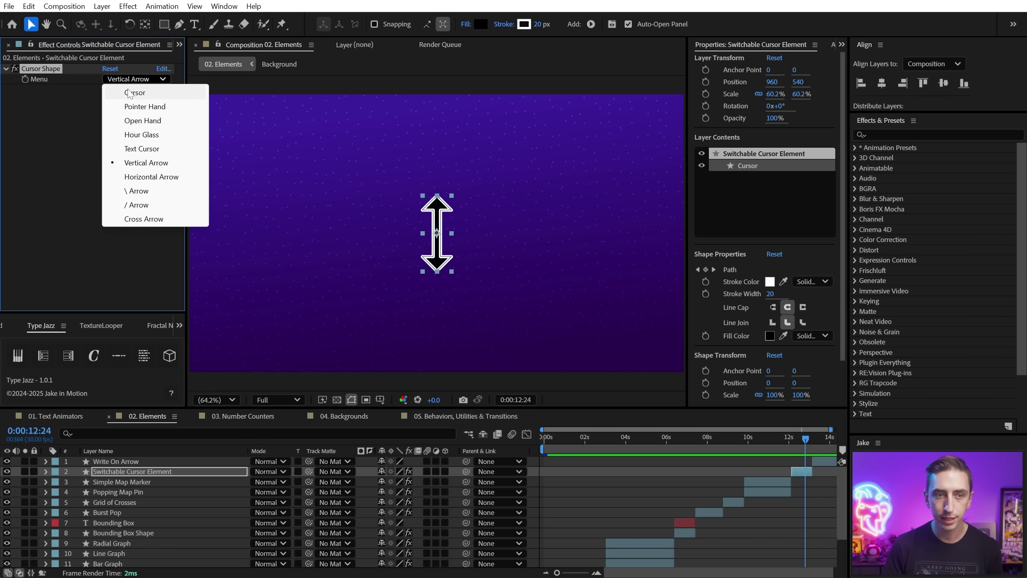
pyautogui.click(134, 92)
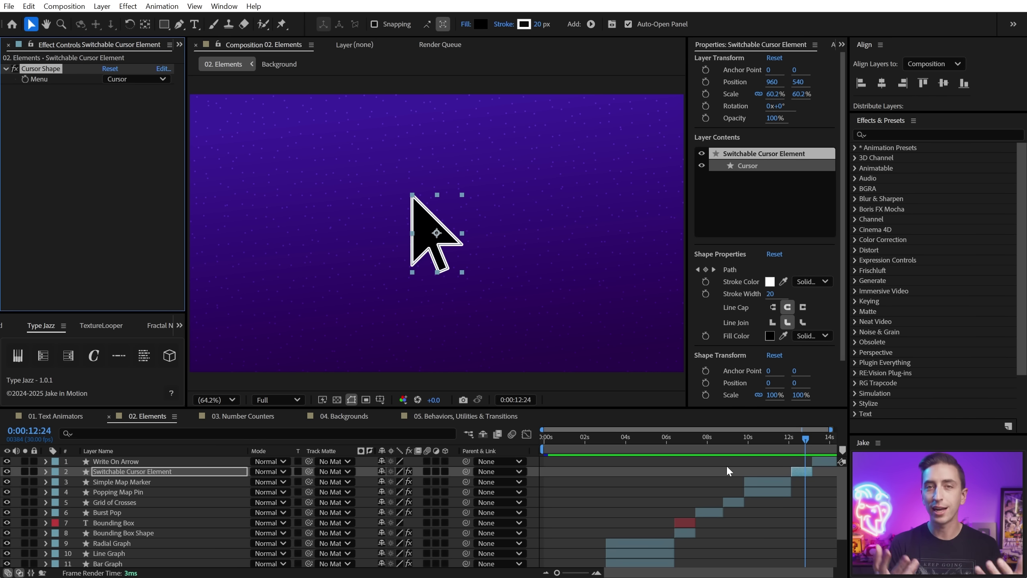
pyautogui.hscroll(1, 777, 493)
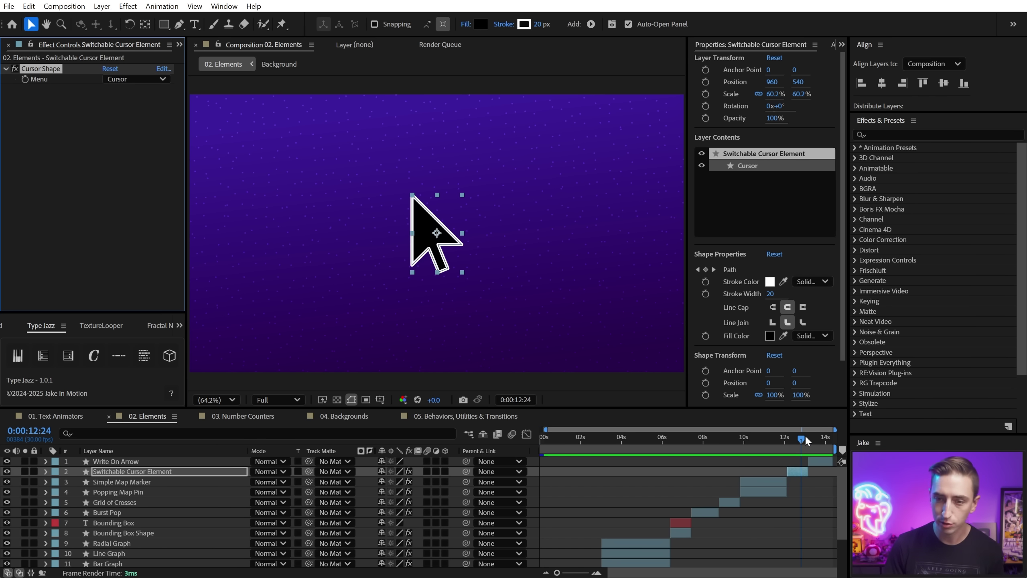
# Select Write On Arrow and preview its write-on animation from 13:05.
pyautogui.moveTo(805, 437); pyautogui.dragTo(824, 461)
pyautogui.click(824, 461)
pyautogui.press('i')
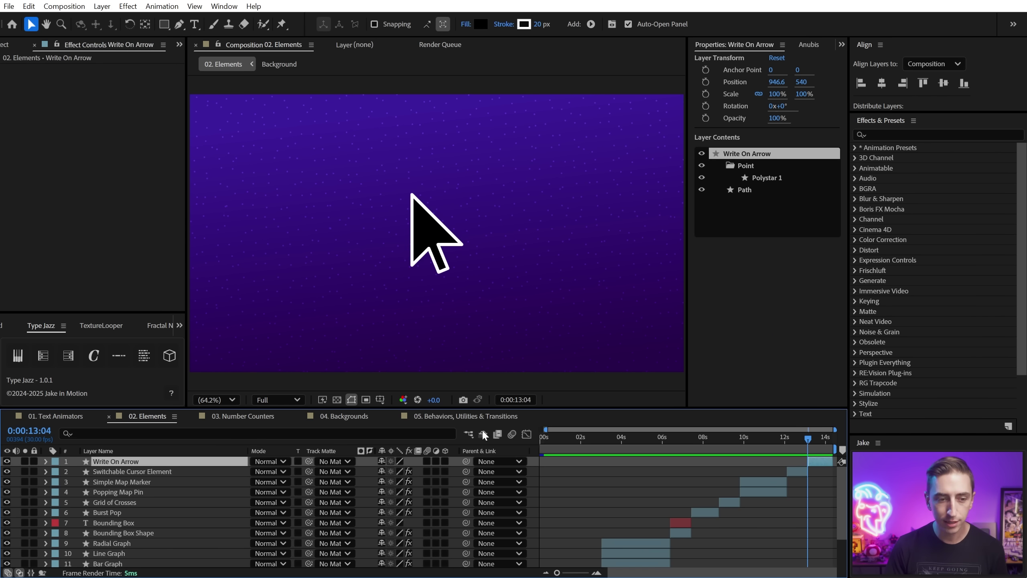
pyautogui.press('space')
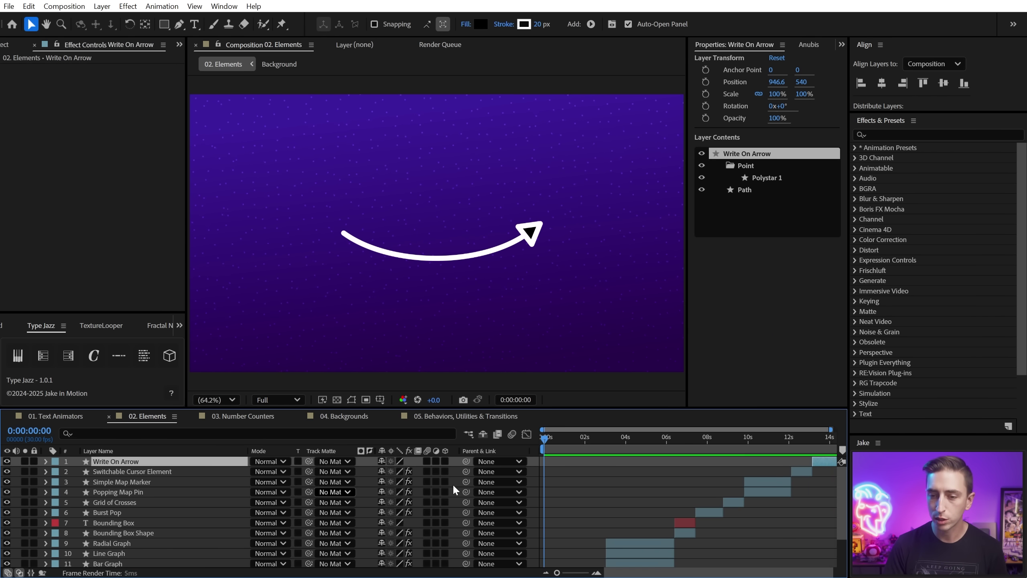
pyautogui.click(813, 437)
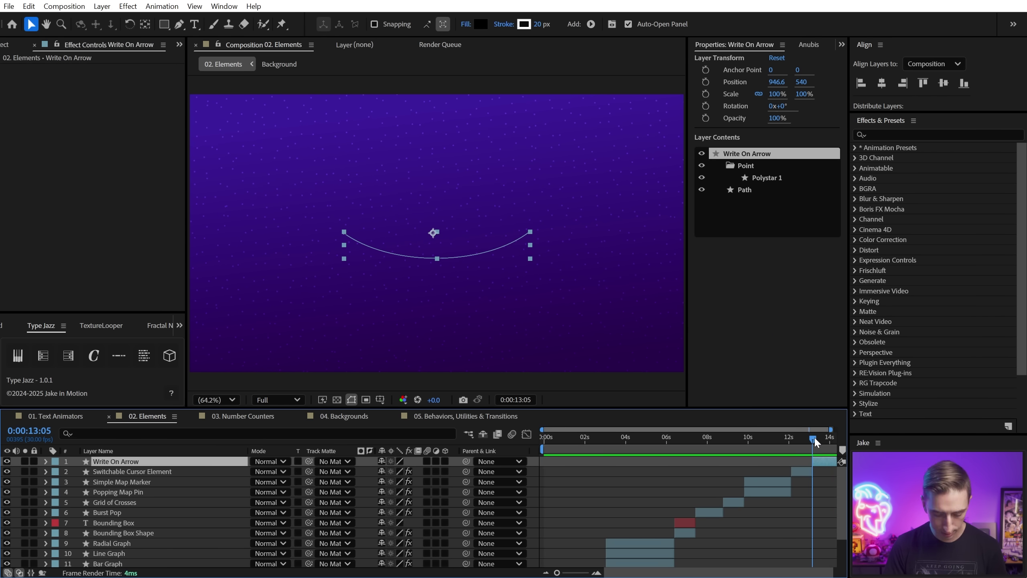
pyautogui.press('space')
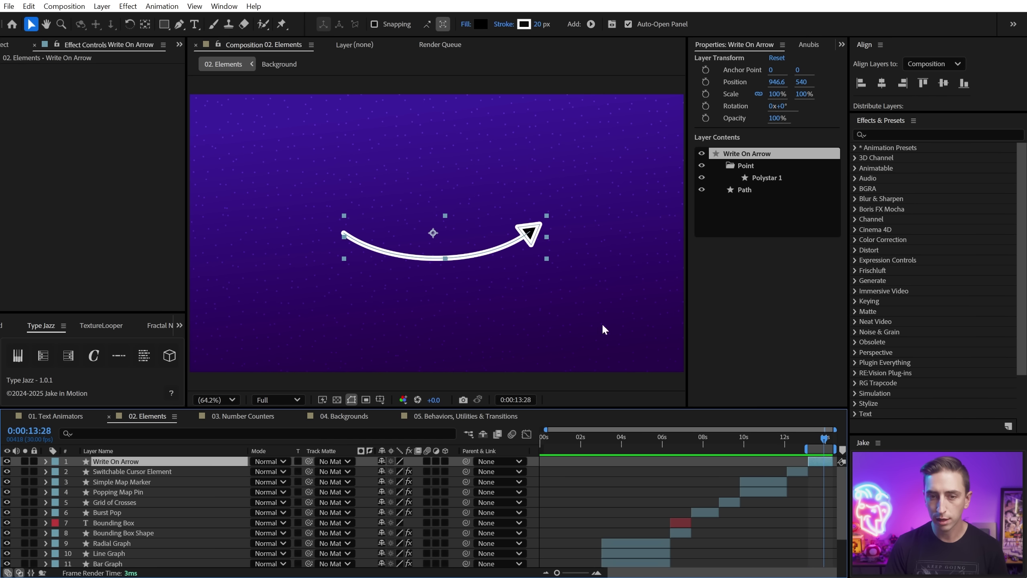
# Bend the arrow path into an S-curve rising to its tip, then recheck the write-on.
pyautogui.press('g')
pyautogui.moveTo(497, 249); pyautogui.dragTo(473, 223)
pyautogui.moveTo(343, 233); pyautogui.dragTo(355, 319)
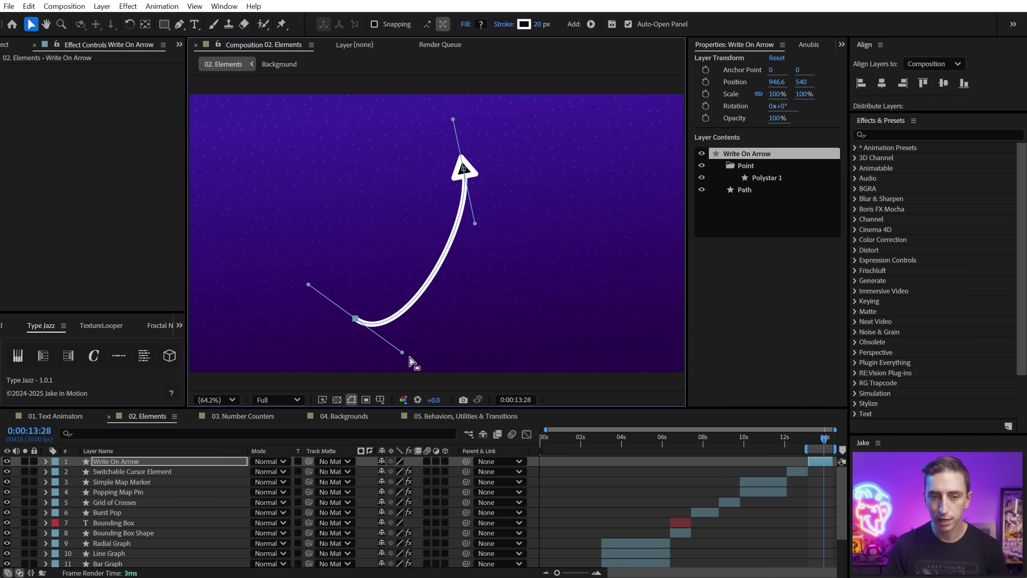
pyautogui.click(813, 438)
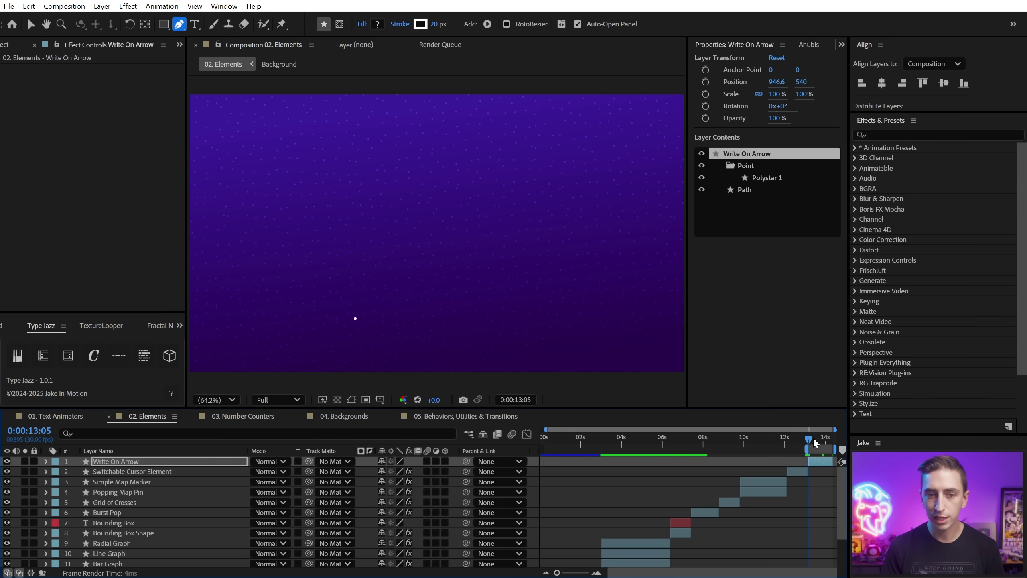
pyautogui.moveTo(813, 437); pyautogui.dragTo(825, 438)
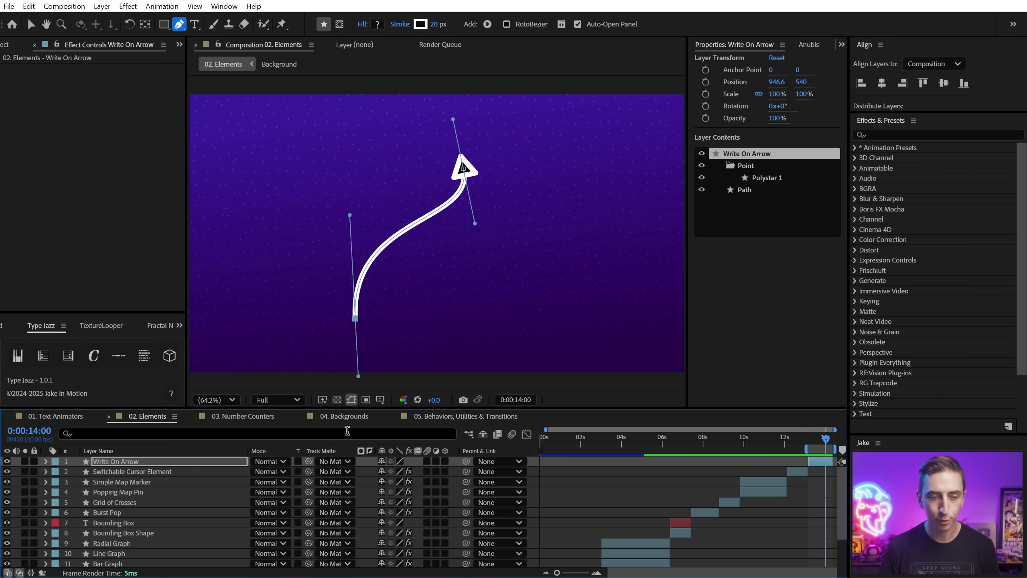
# Open the 03. Number Counters comp and play its preview from the start.
pyautogui.click(243, 416)
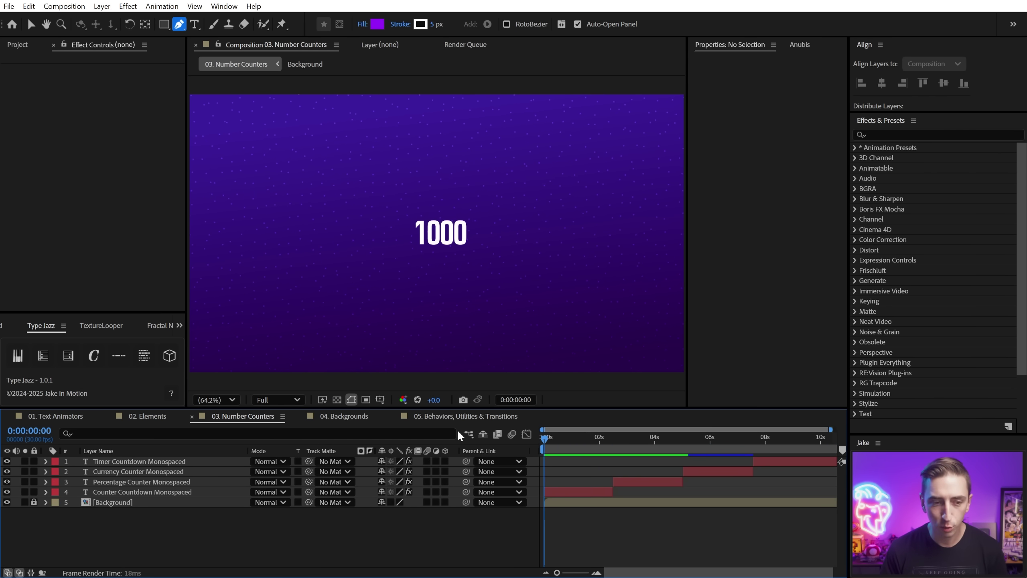
pyautogui.click(592, 438)
pyautogui.press('Home')
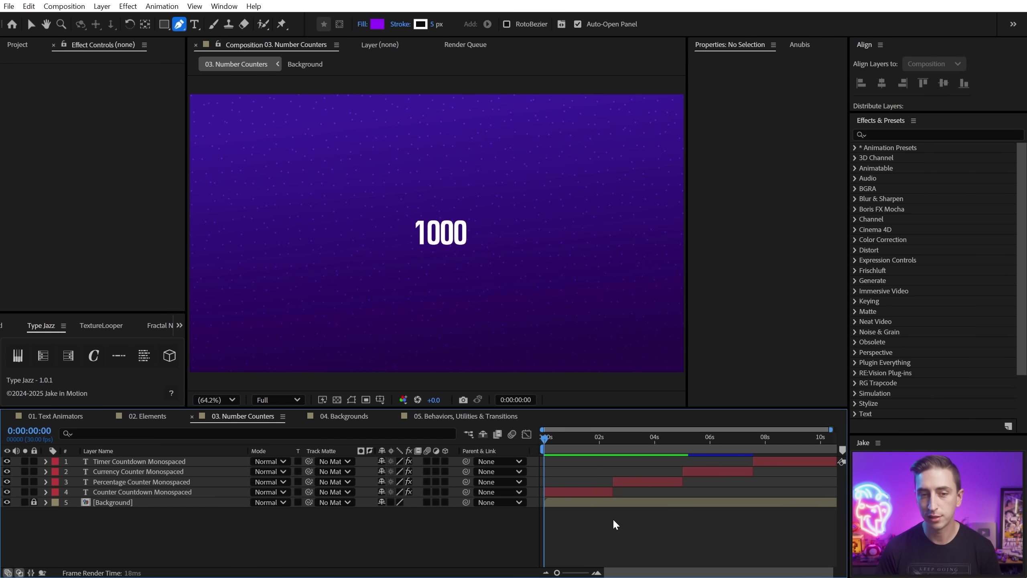
pyautogui.press('space')
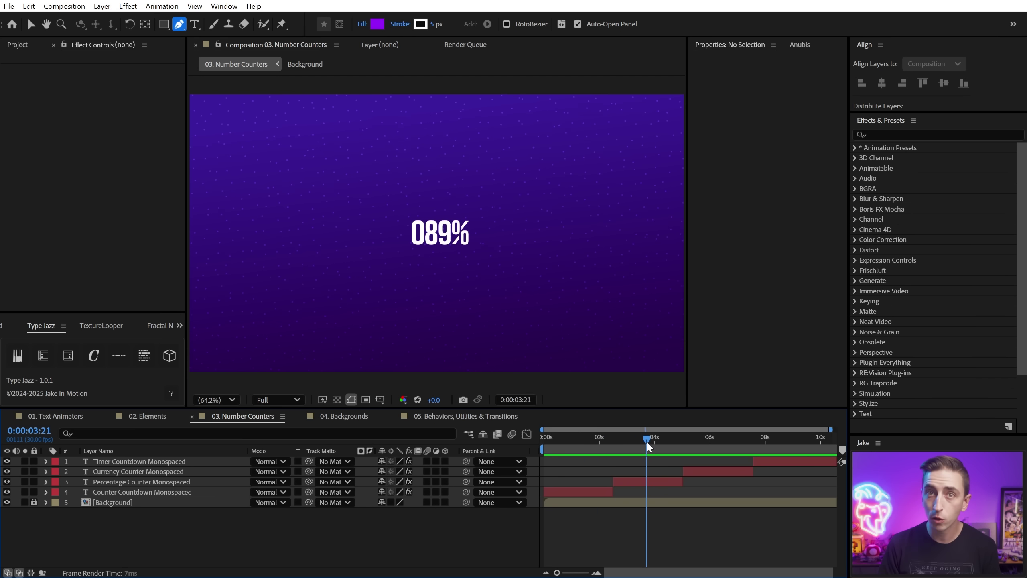
pyautogui.press('space')
# Replay the Counter Countdown Monospaced animation from the countdown's start.
pyautogui.click(183, 492)
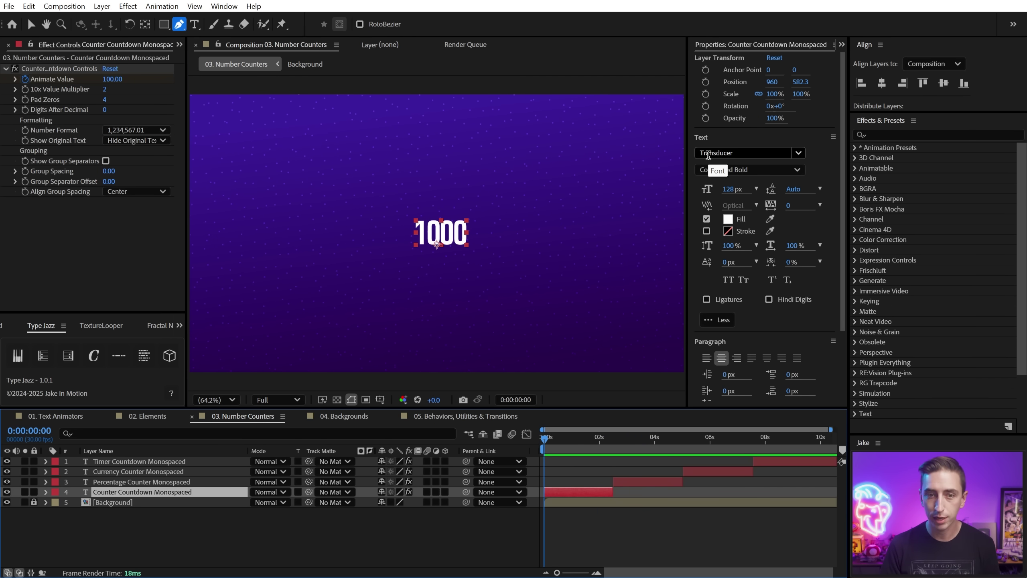
pyautogui.click(590, 481)
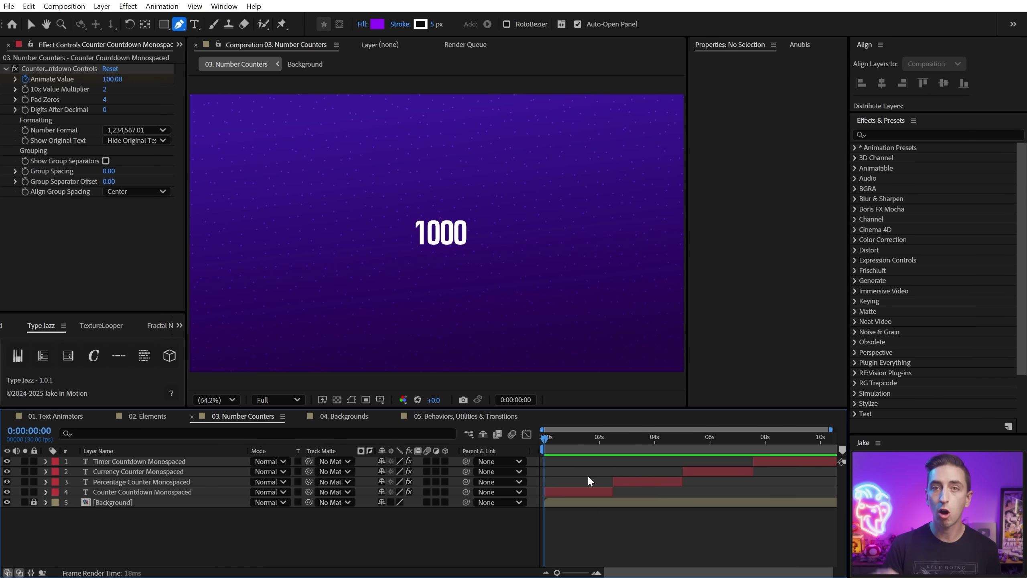
pyautogui.press('space')
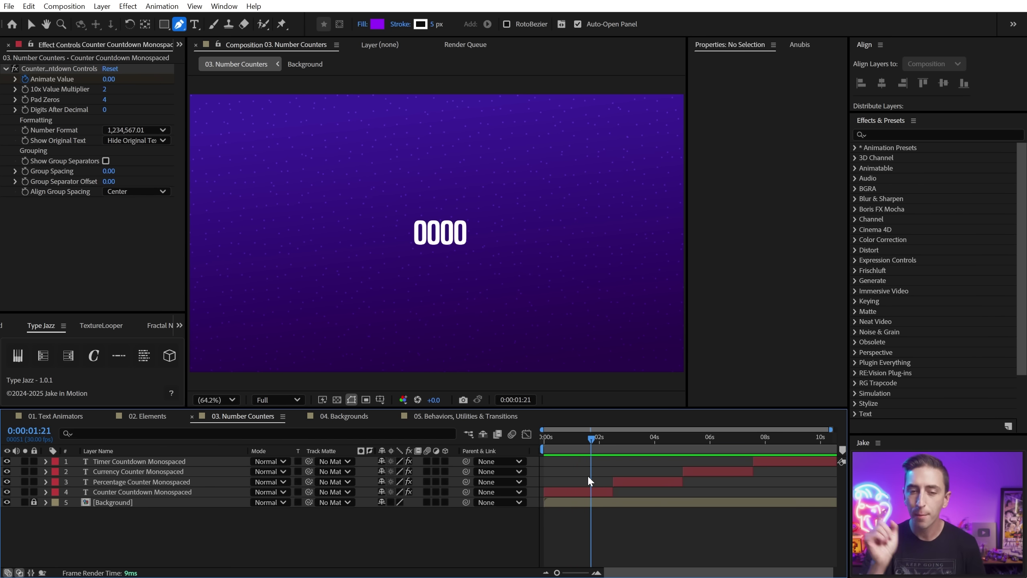
pyautogui.moveTo(569, 441); pyautogui.dragTo(515, 444)
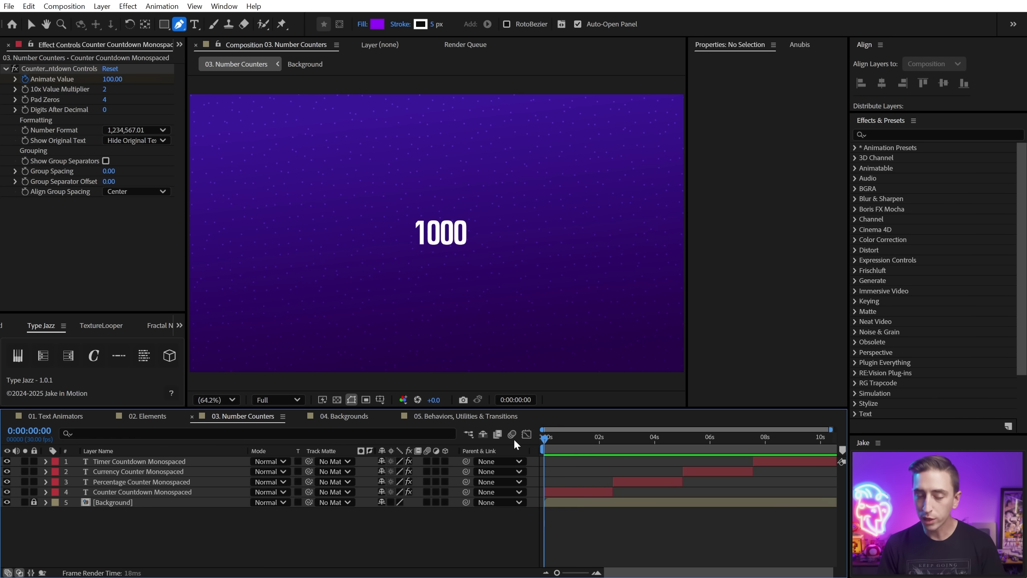
pyautogui.press('space')
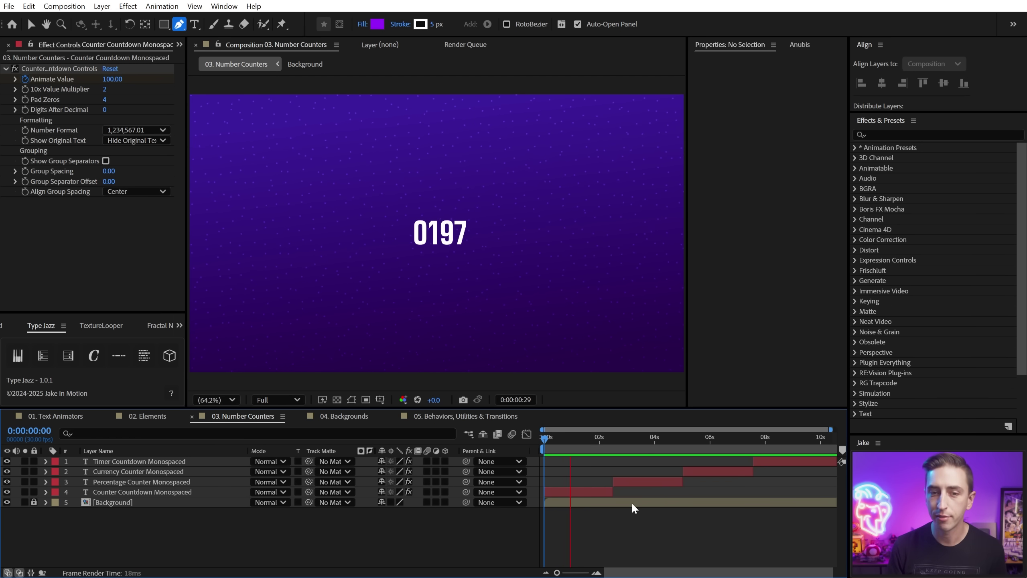
# Show and hide the Counter Countdown Monospaced layer's expressions, then return to the start.
pyautogui.click(581, 493)
pyautogui.press('e')
pyautogui.press('e')
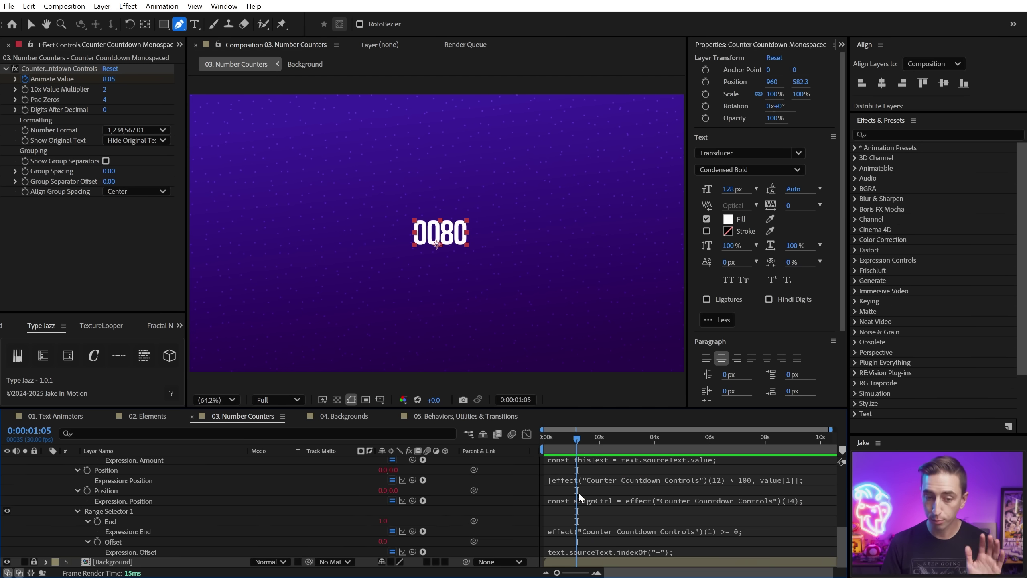
pyautogui.press('e')
pyautogui.press('e')
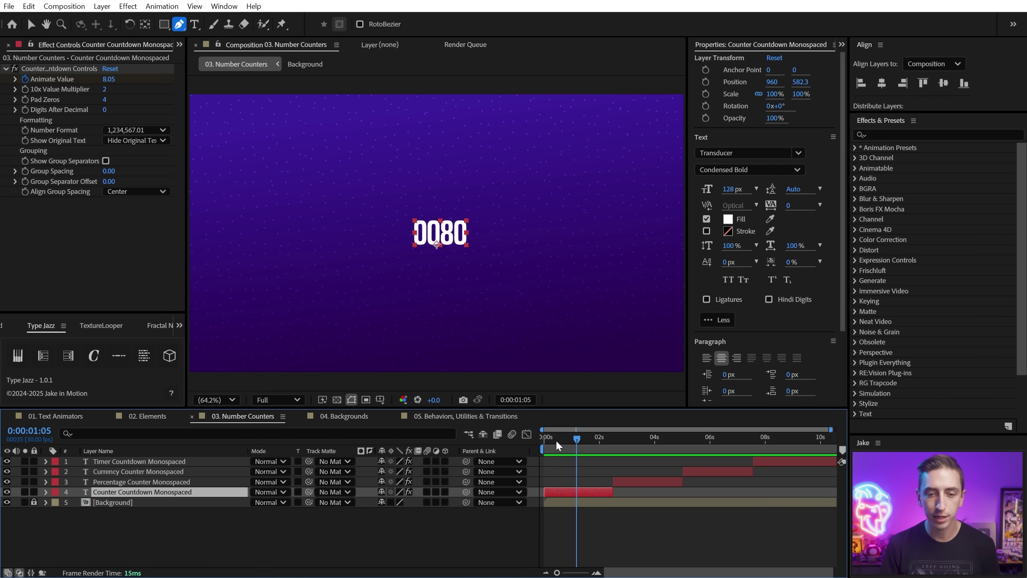
pyautogui.click(540, 436)
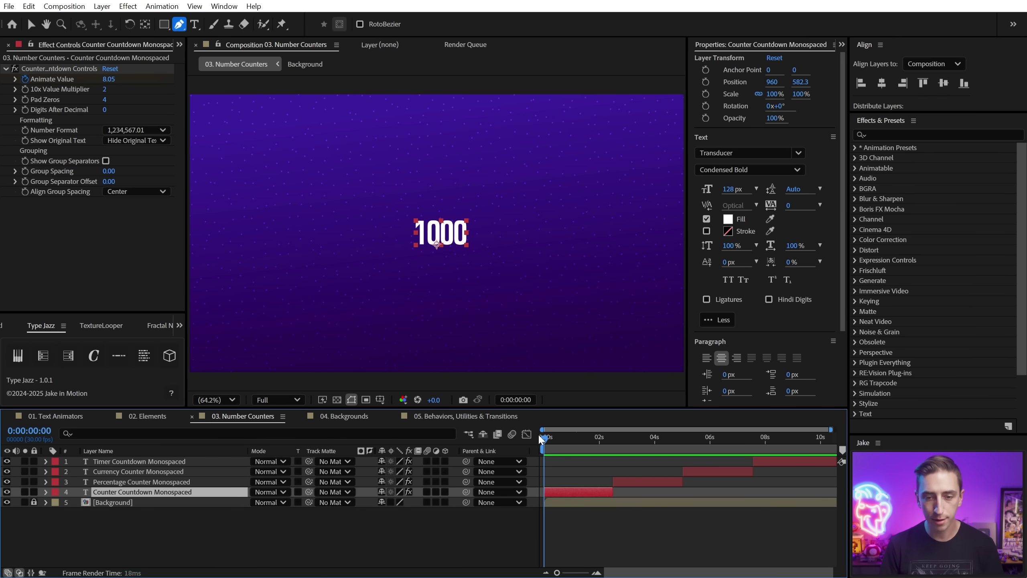
pyautogui.click(564, 481)
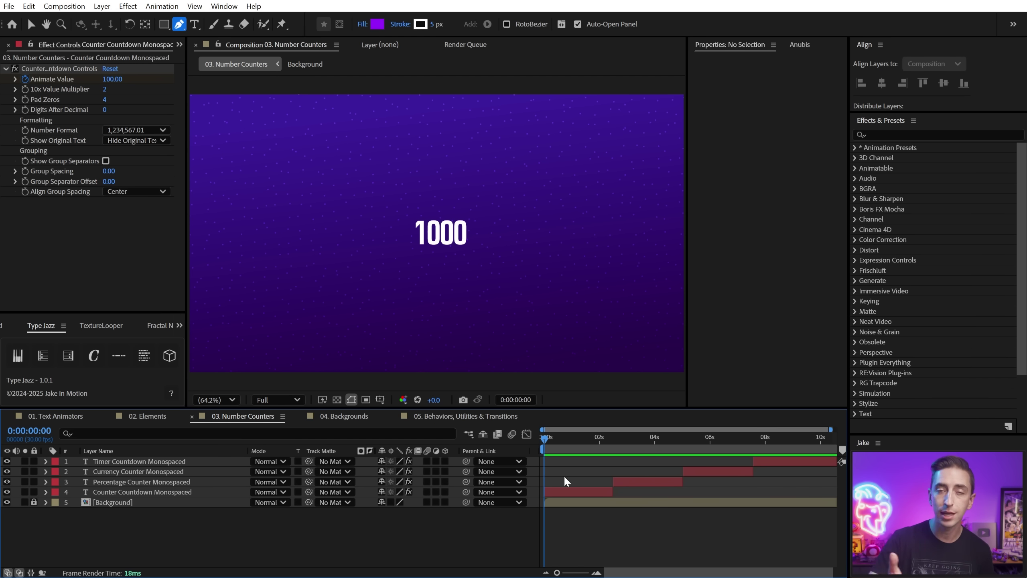
# Replay the countdown, stop on 0066, scrub the other counters, then open 04. Backgrounds.
pyautogui.press('space')
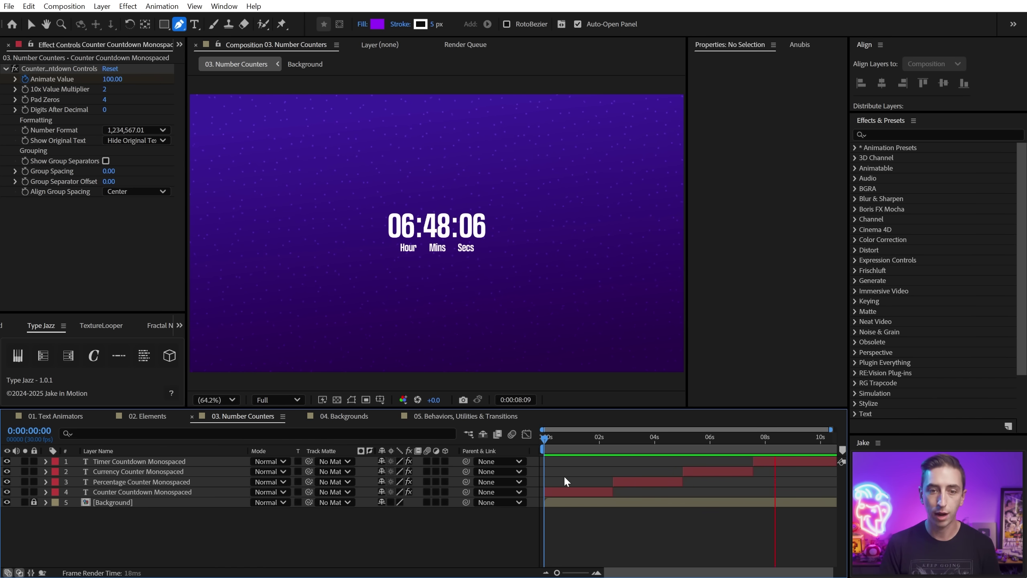
pyautogui.click(585, 437)
pyautogui.moveTo(585, 437); pyautogui.dragTo(577, 438)
pyautogui.click(565, 494)
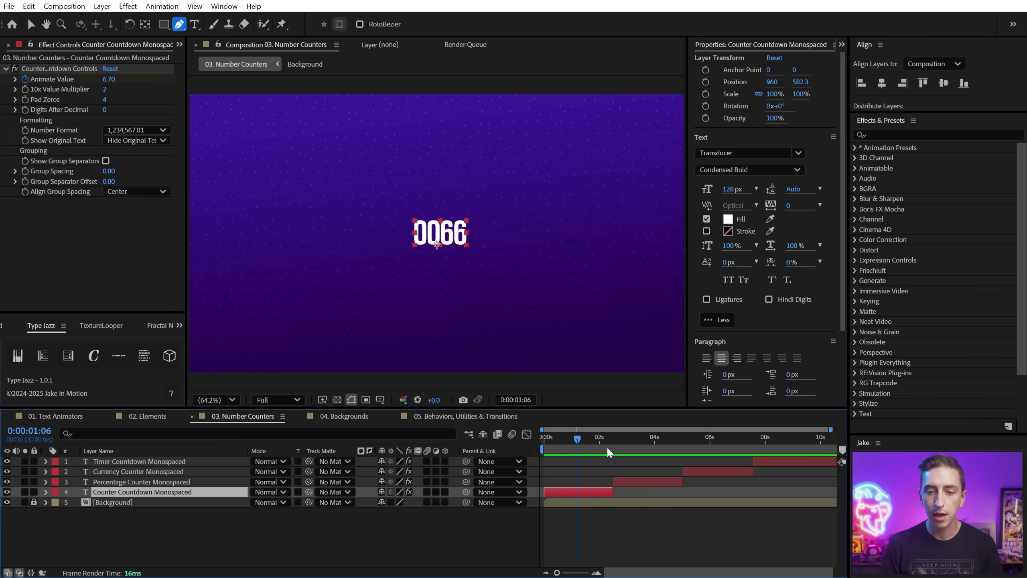
pyautogui.moveTo(607, 452); pyautogui.dragTo(694, 438)
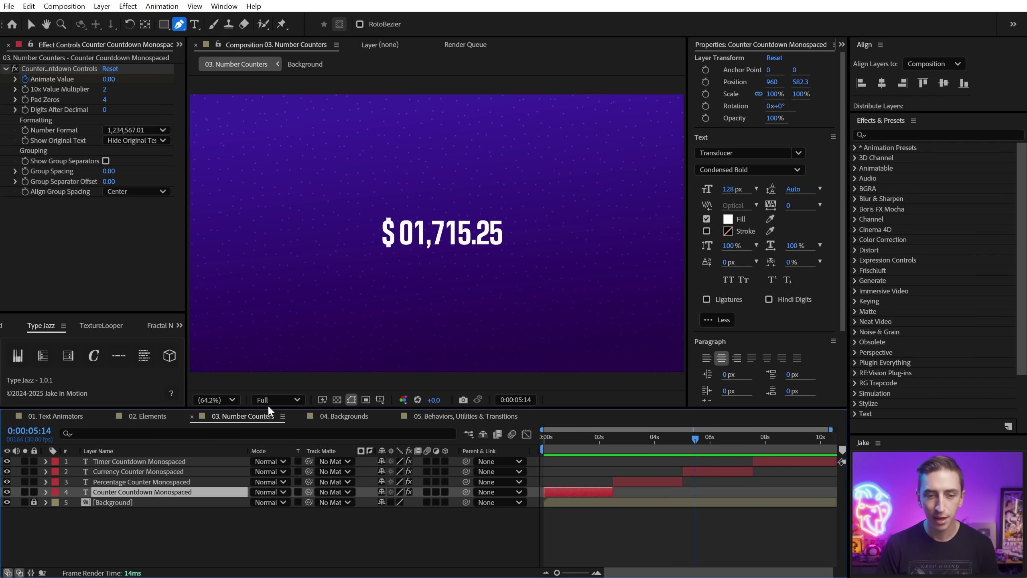
pyautogui.click(350, 417)
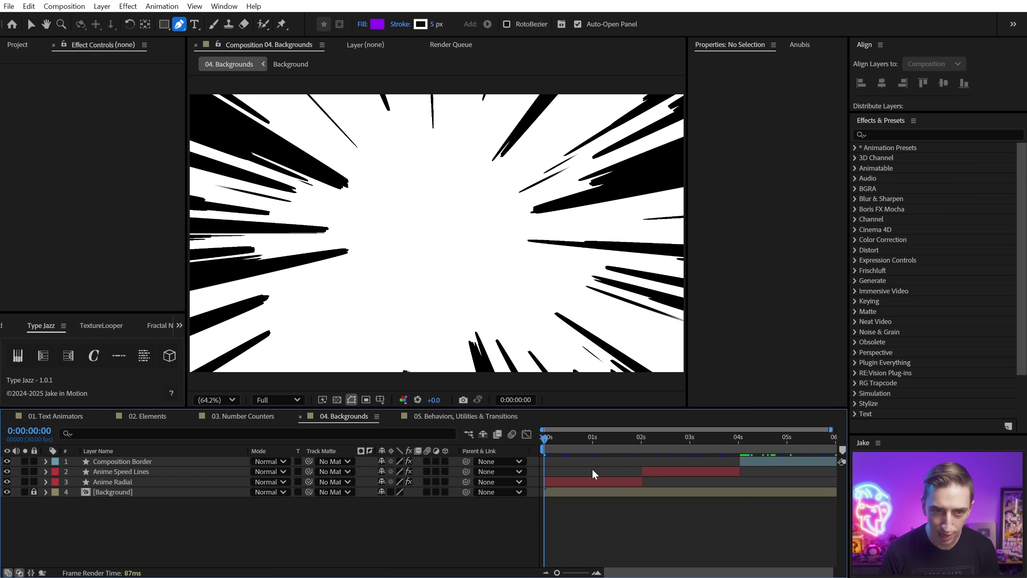
# End the work area at 0:00:02:00 for the Anime Radial layer and loop-preview it.
pyautogui.press('space')
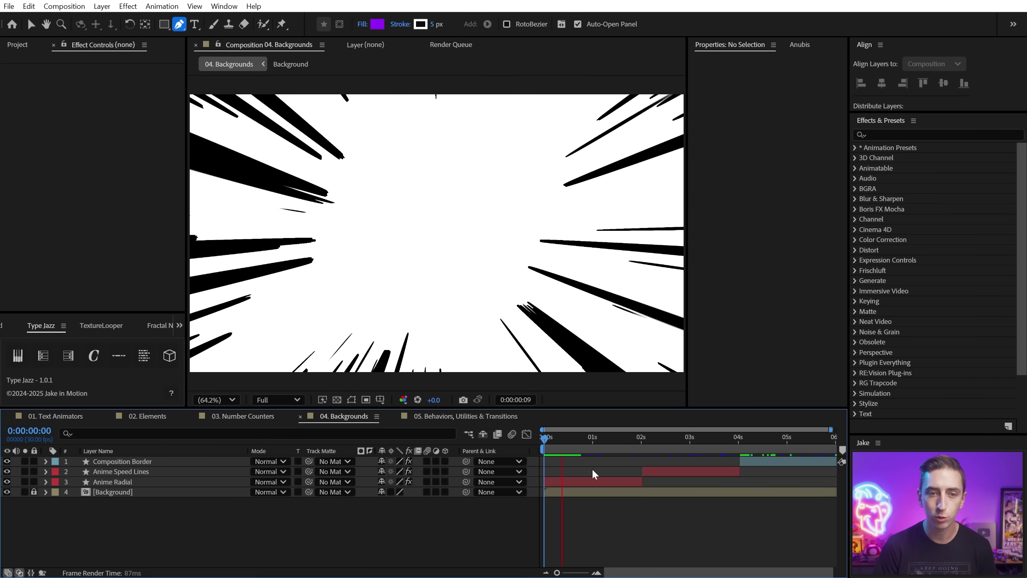
pyautogui.click(630, 484)
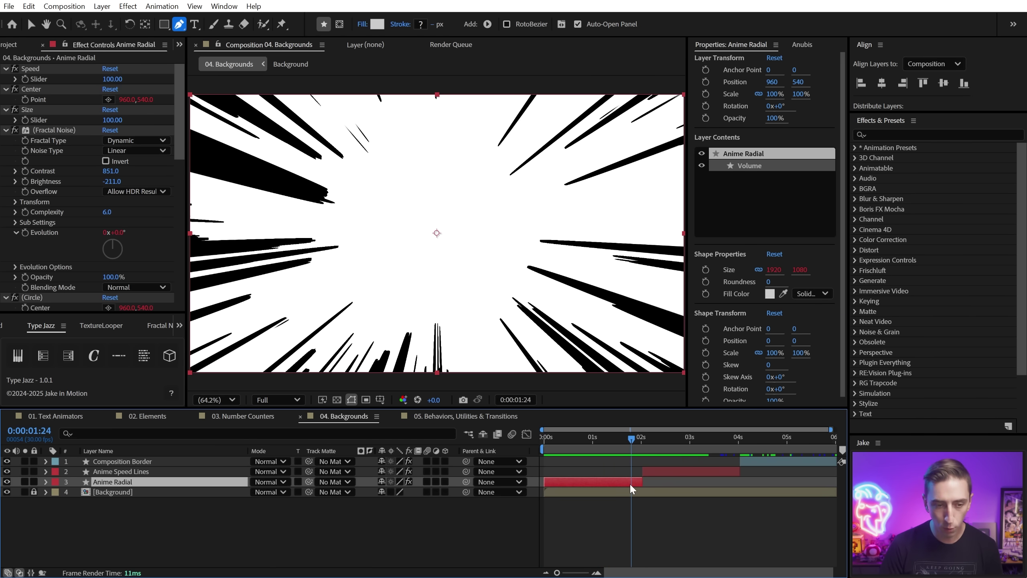
pyautogui.press('pagedown')
pyautogui.press('pagedown')
pyautogui.press('pagedown')
pyautogui.press('pagedown')
pyautogui.press('pagedown')
pyautogui.press('pagedown')
pyautogui.press('n')
pyautogui.press('space')
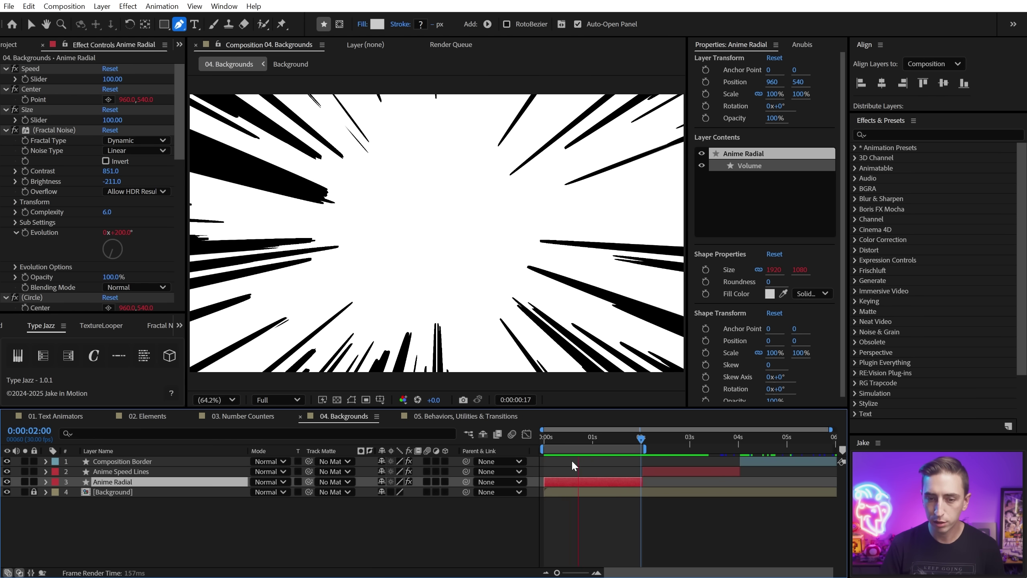
pyautogui.press('space')
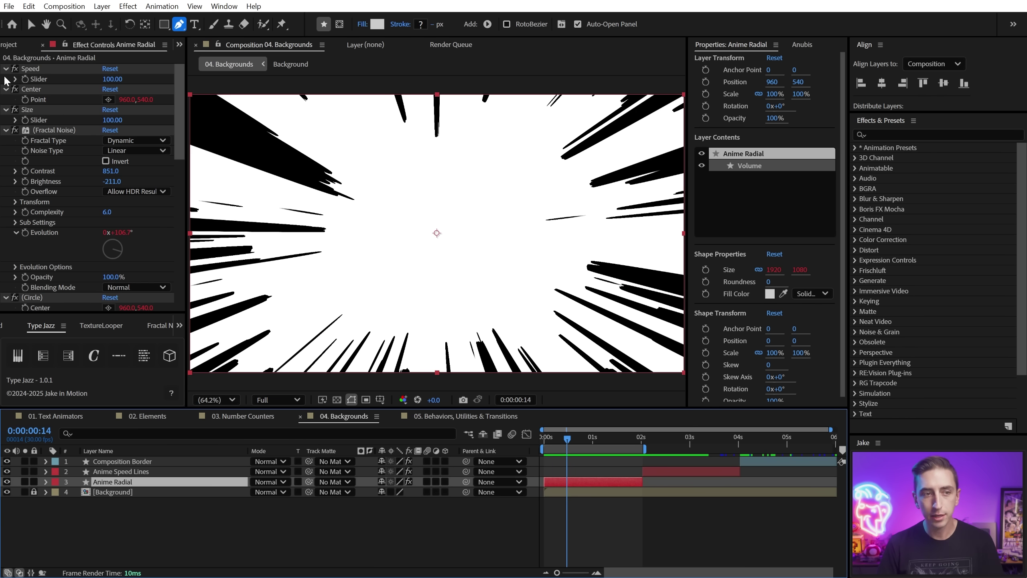
# Test Anime Radial's Center by moving the burst far left, then reset it.
pyautogui.hotkey('ctrl', '`')
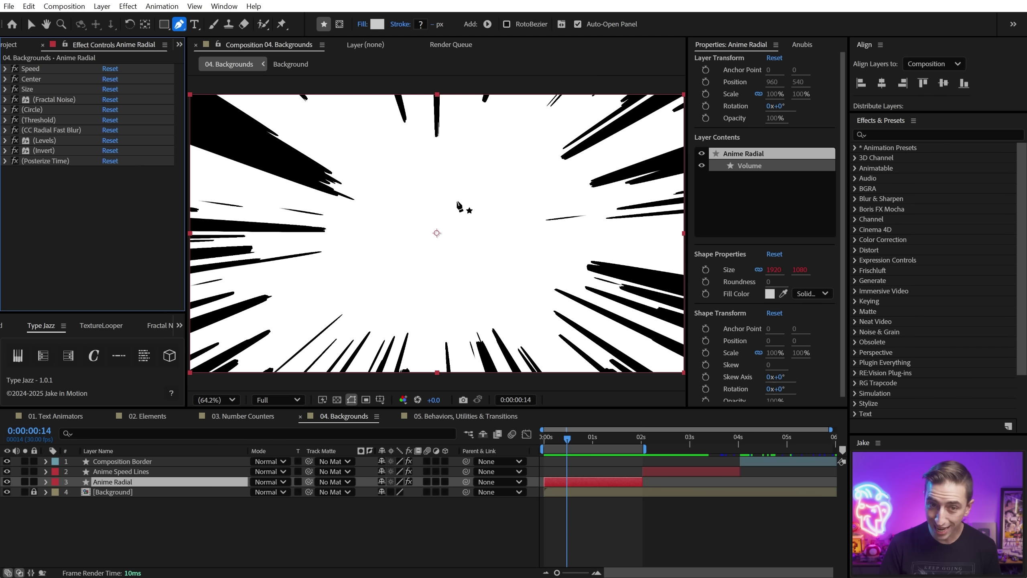
pyautogui.press('v')
pyautogui.click(5, 89)
pyautogui.click(5, 79)
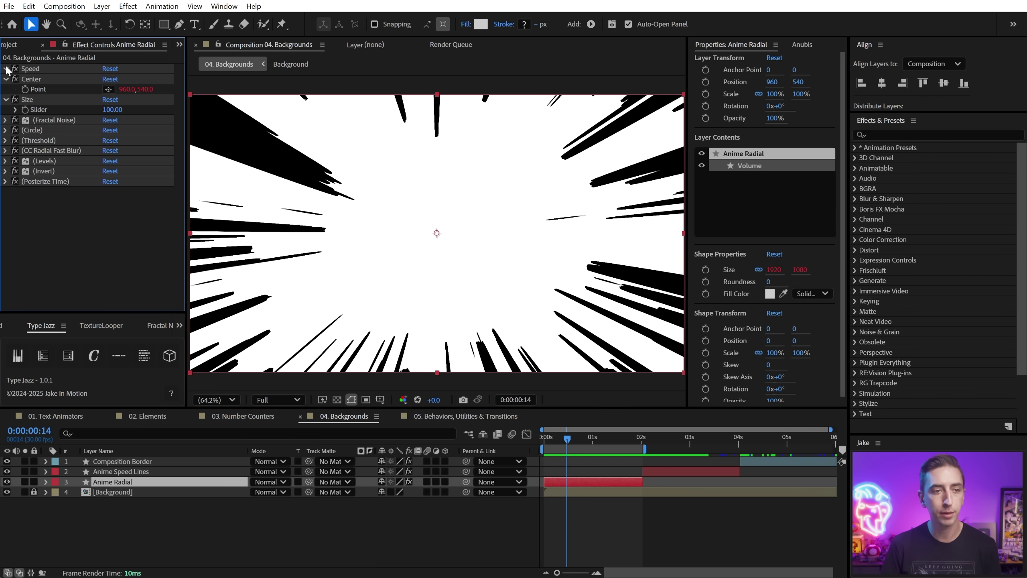
pyautogui.click(5, 68)
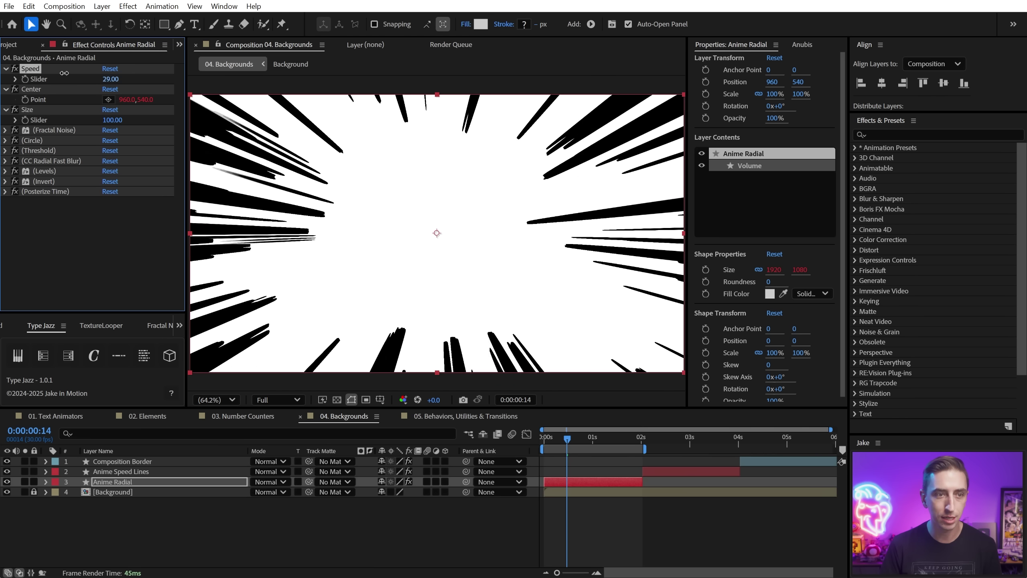
pyautogui.moveTo(132, 103)
pyautogui.mouseDown()
pyautogui.moveTo(81, 104)
pyautogui.moveTo(283, 103)
pyautogui.moveTo(61, 103)
pyautogui.moveTo(157, 113)
pyautogui.moveTo(111, 122)
pyautogui.mouseUp()
pyautogui.click(109, 89)
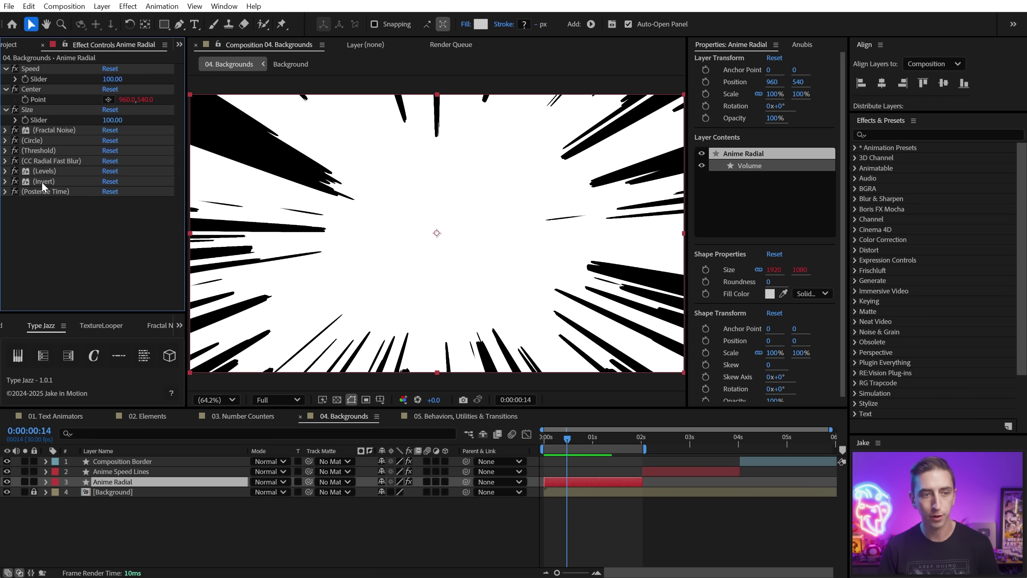
# Toggle Anime Radial's Posterize Time (12 fps) while playing to compare the motion.
pyautogui.click(6, 192)
pyautogui.click(59, 192)
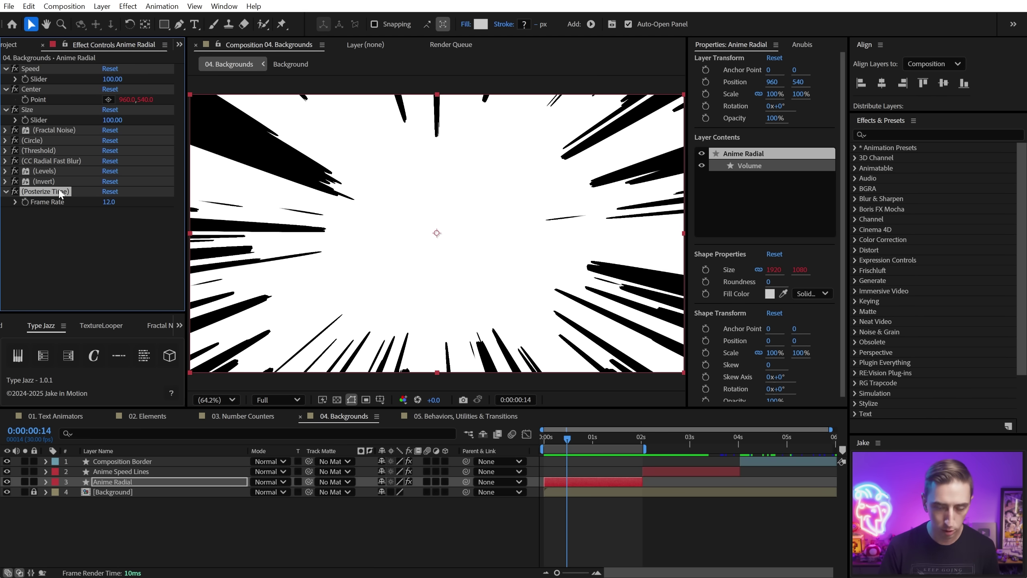
pyautogui.press('space')
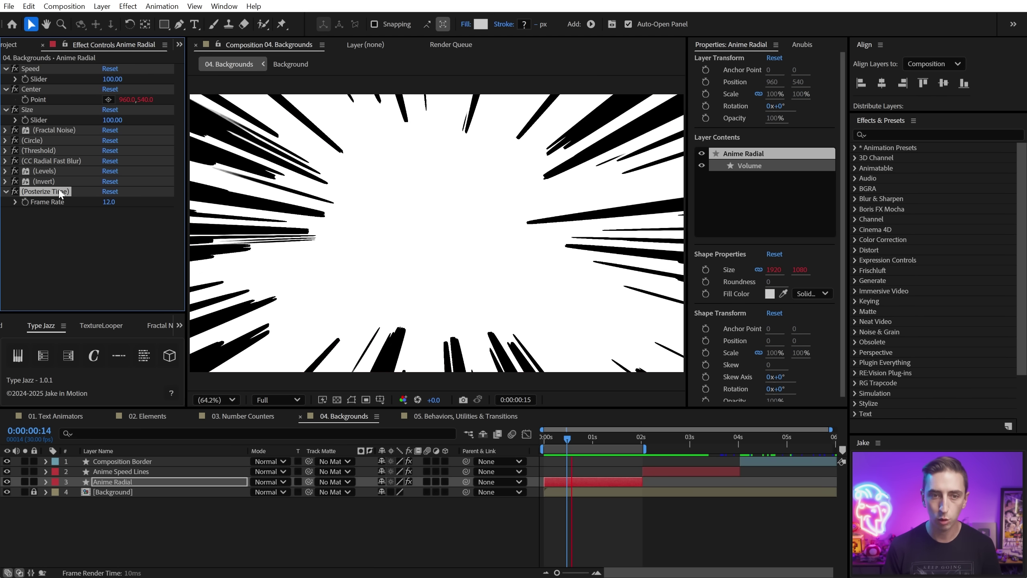
pyautogui.click(14, 191)
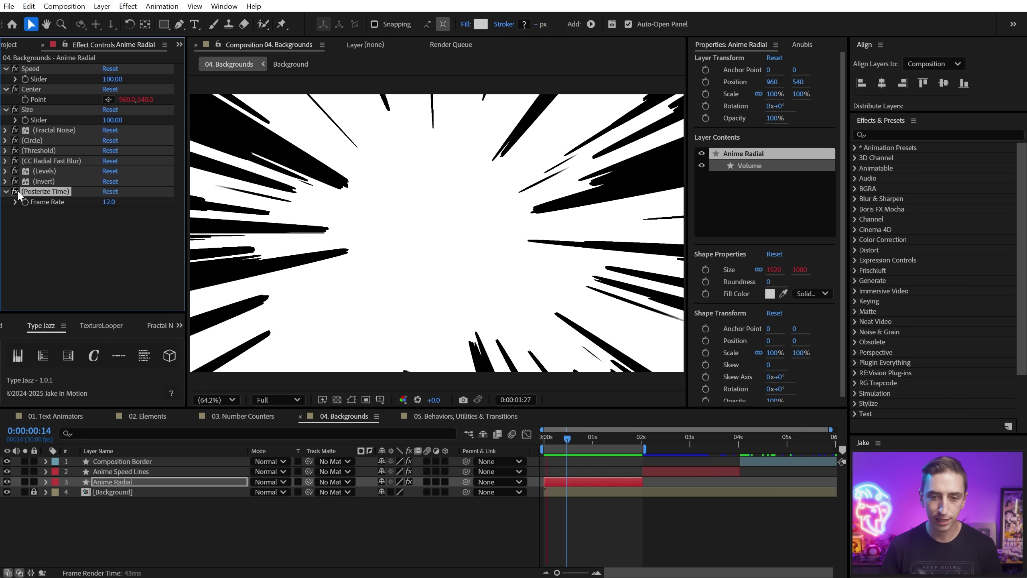
# Move the work area to the 2–4 second range and preview it.
pyautogui.moveTo(638, 445); pyautogui.dragTo(714, 447)
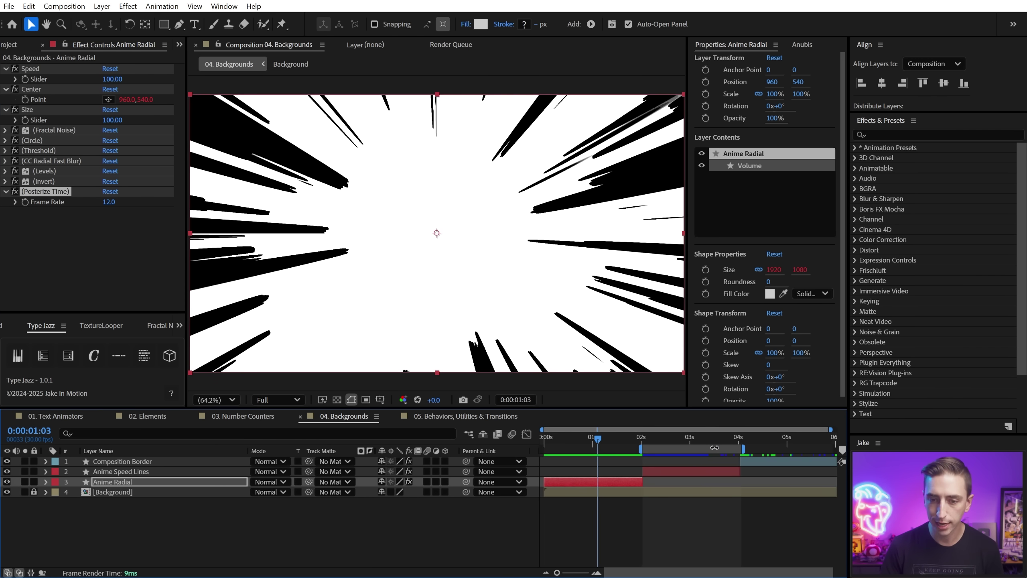
pyautogui.press('space')
pyautogui.press('space')
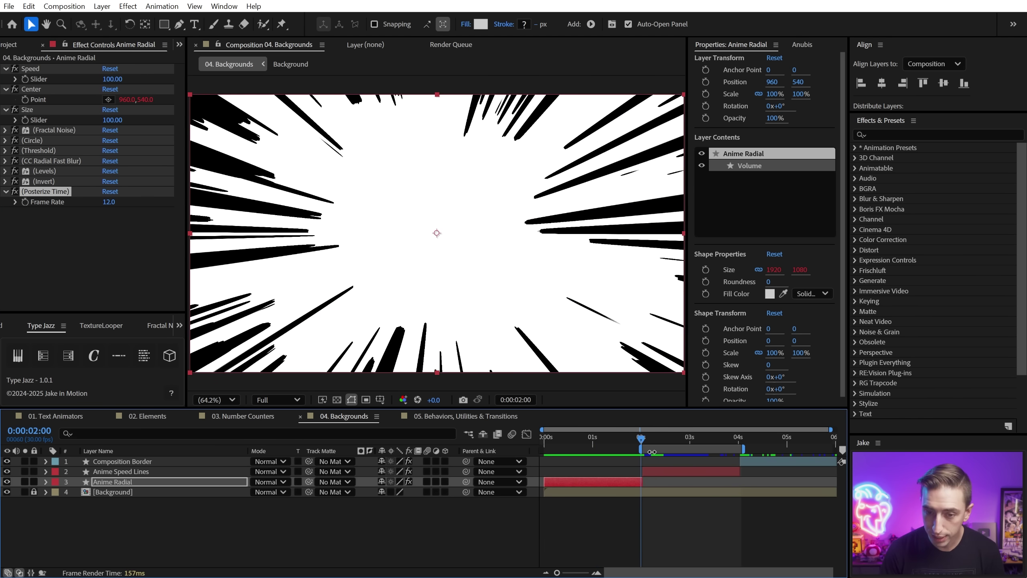
# Set the Anime Speed Lines Angle to 0x+51.0° and Pinch to 134.00.
pyautogui.click(644, 439)
pyautogui.press('space')
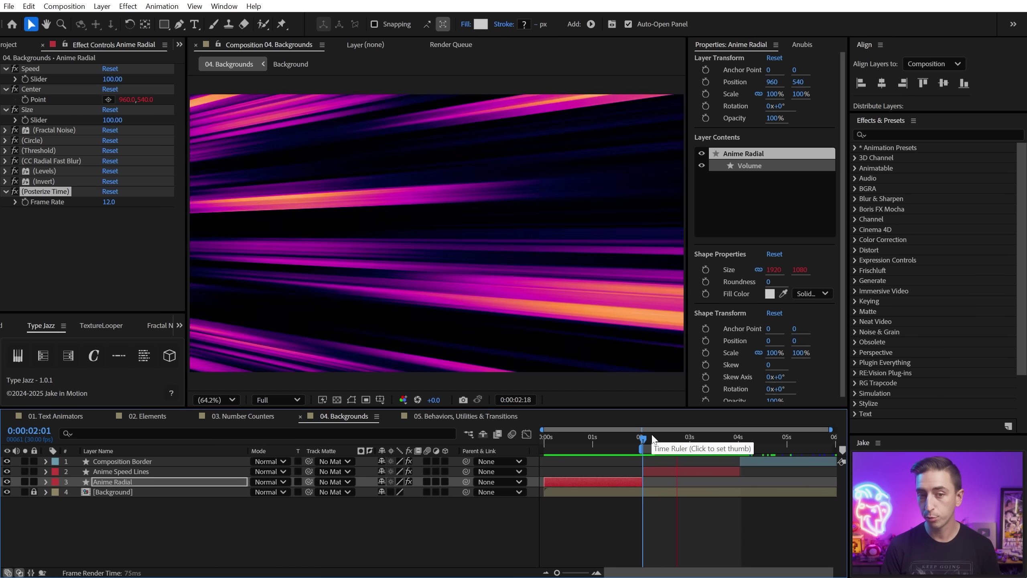
pyautogui.click(665, 471)
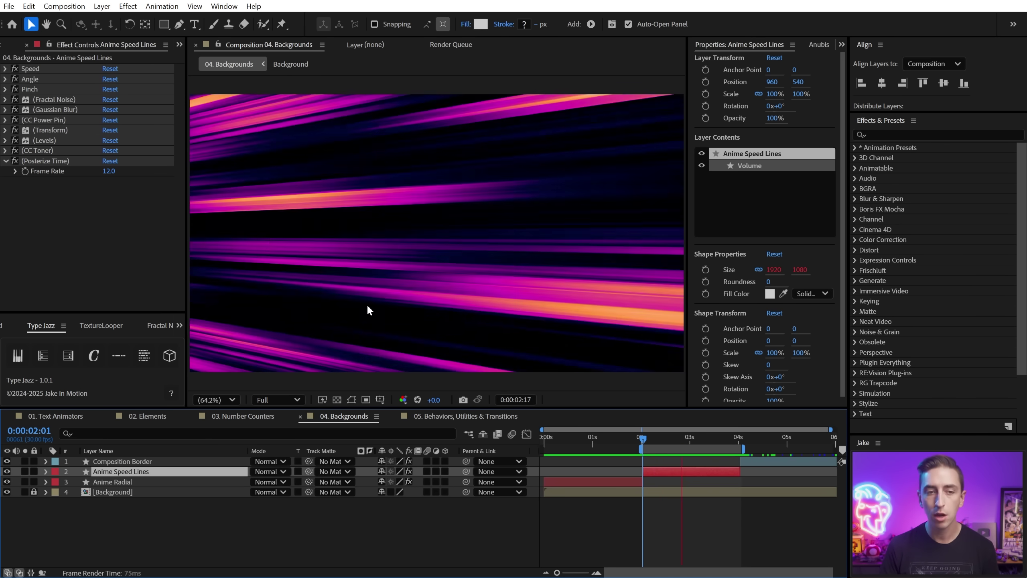
pyautogui.click(5, 89)
pyautogui.click(5, 79)
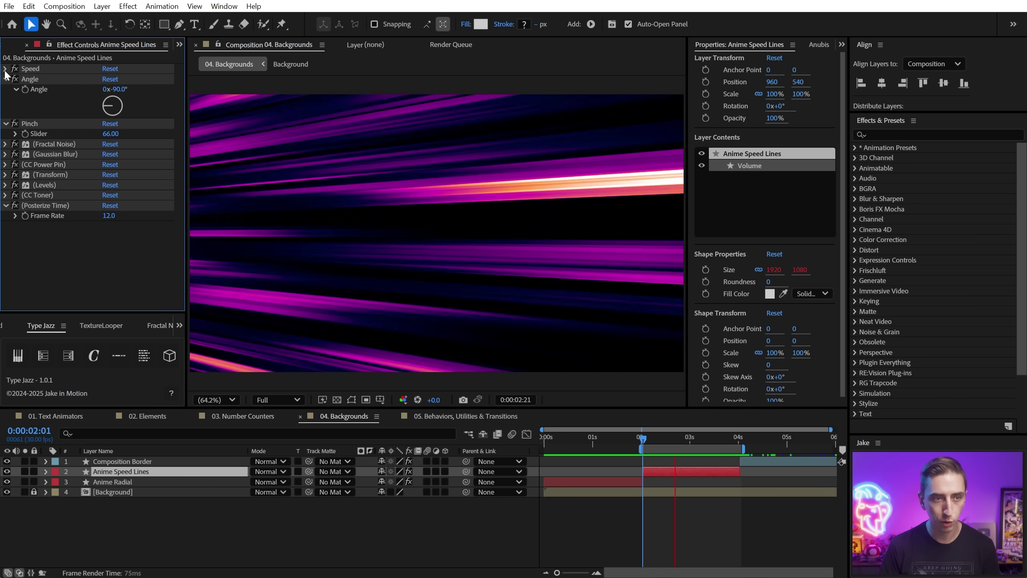
pyautogui.click(5, 68)
pyautogui.moveTo(115, 100); pyautogui.dragTo(175, 106)
pyautogui.moveTo(108, 142); pyautogui.dragTo(157, 144)
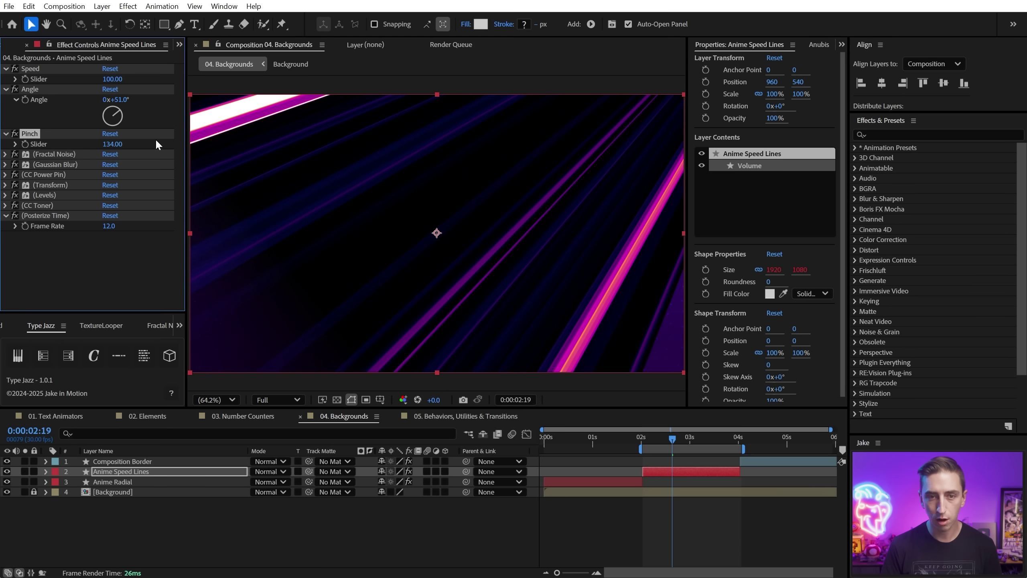
# Preview the speed lines, then select the Composition Border layer at the comp's end.
pyautogui.moveTo(661, 435)
pyautogui.mouseDown()
pyautogui.moveTo(710, 434)
pyautogui.moveTo(661, 436)
pyautogui.moveTo(674, 435)
pyautogui.mouseUp()
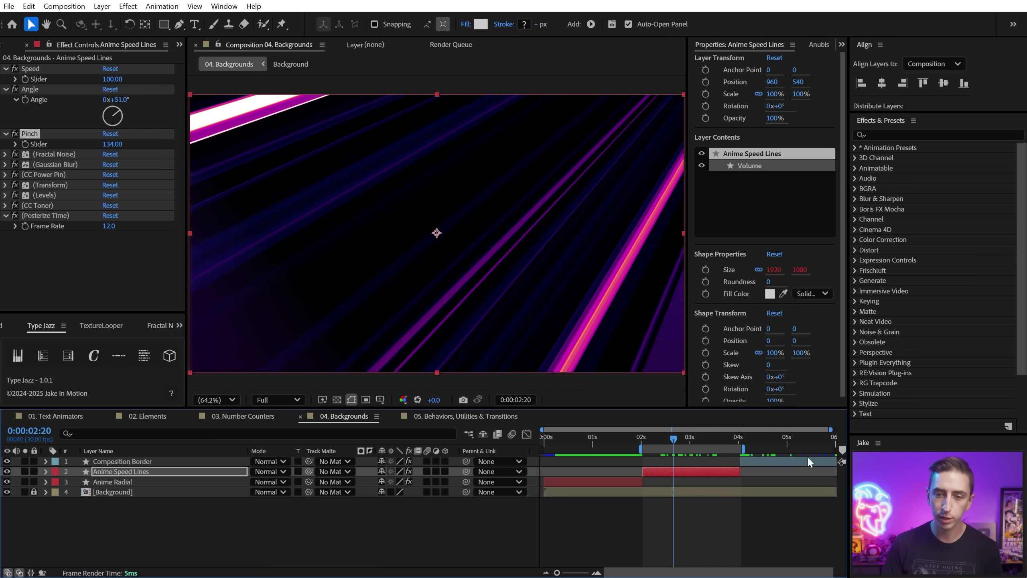
pyautogui.press('space')
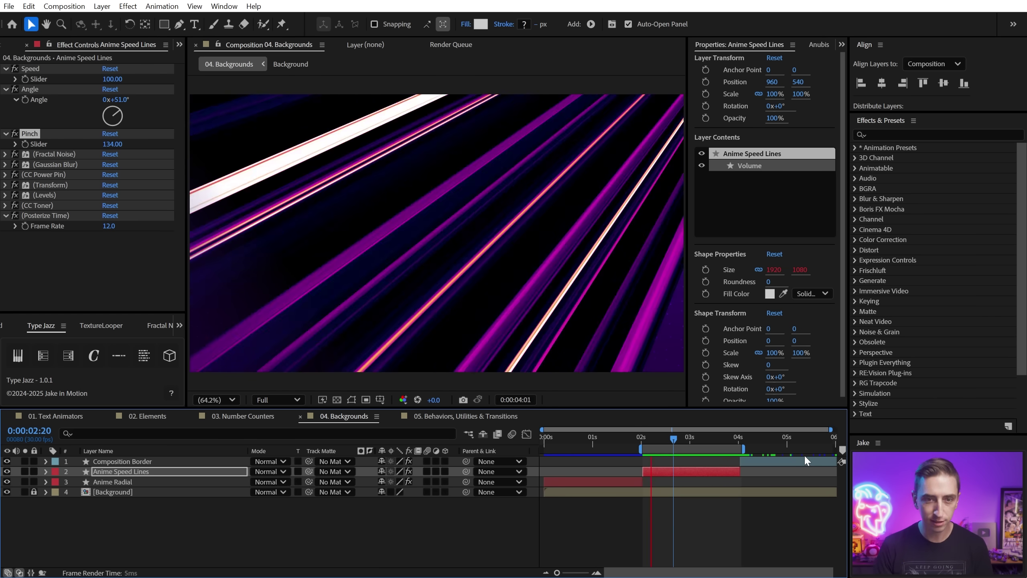
pyautogui.press('space')
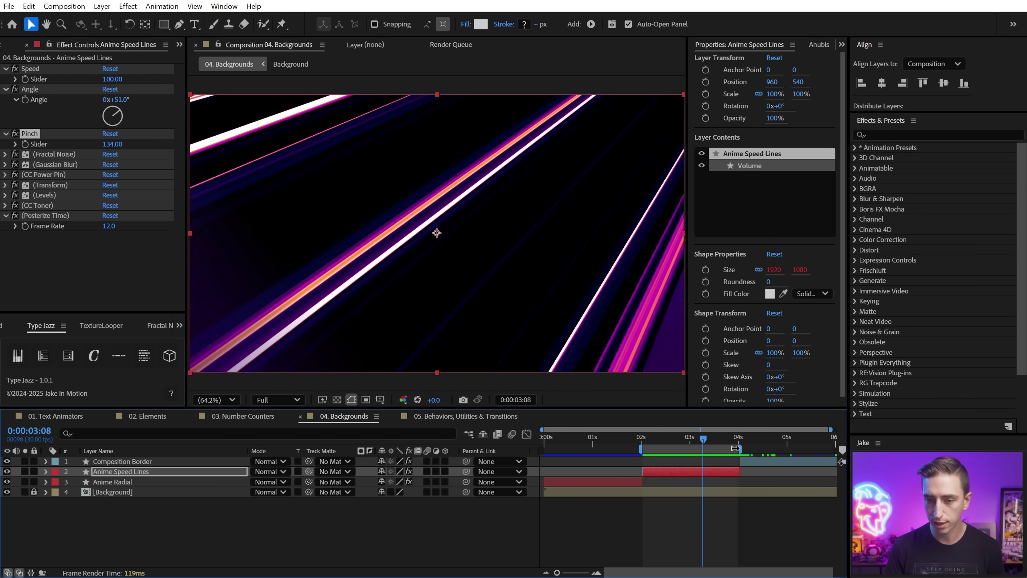
pyautogui.click(769, 438)
pyautogui.click(775, 461)
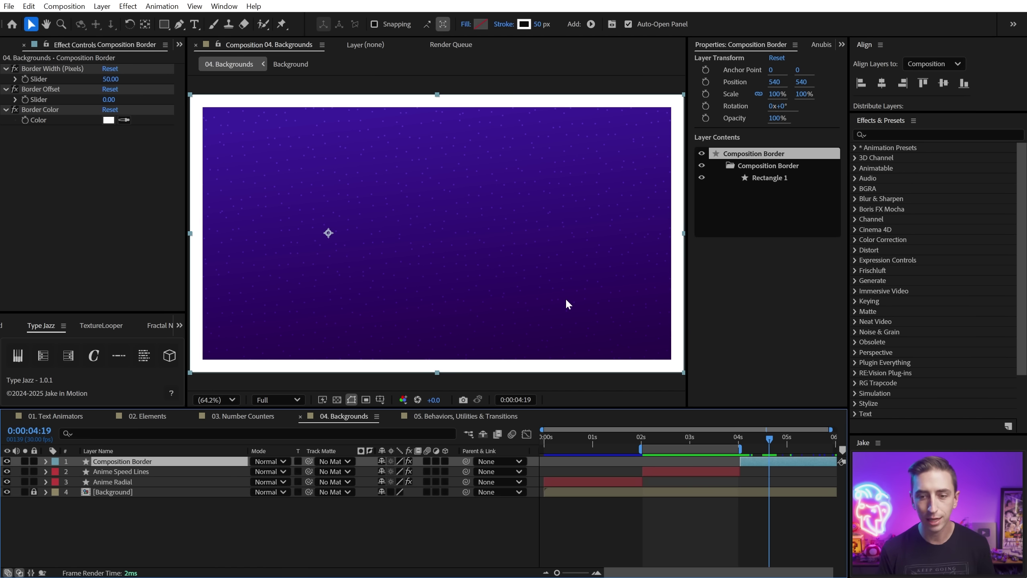
# Set Composition Border width to 5 and offset to 78, then open 05. Behaviors, Utilities & Transitions.
pyautogui.moveTo(675, 448); pyautogui.dragTo(770, 446)
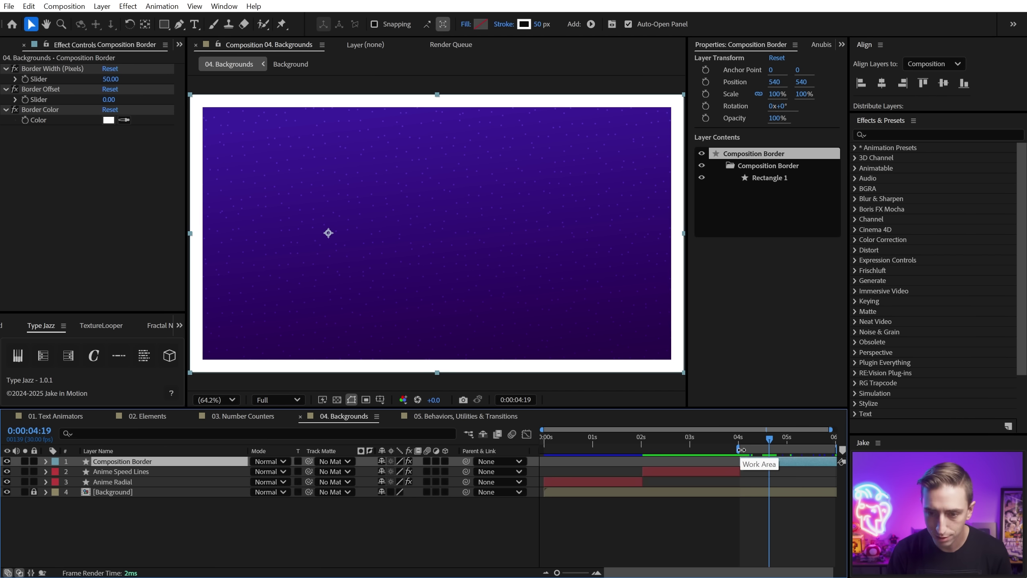
pyautogui.press('pageup')
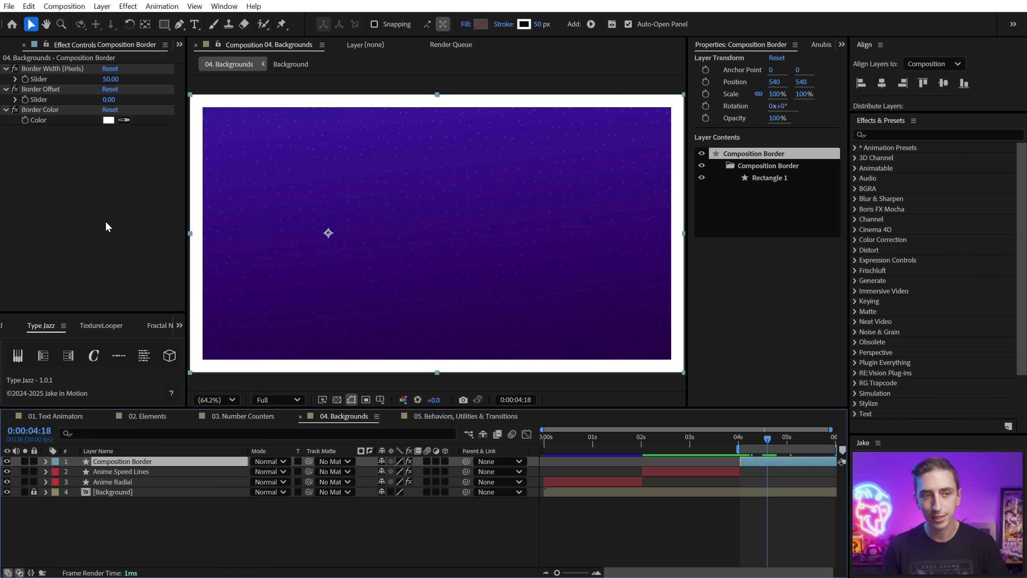
pyautogui.moveTo(111, 79)
pyautogui.mouseDown()
pyautogui.moveTo(96, 77)
pyautogui.moveTo(130, 97)
pyautogui.moveTo(102, 80)
pyautogui.moveTo(117, 100)
pyautogui.moveTo(114, 79)
pyautogui.mouseUp()
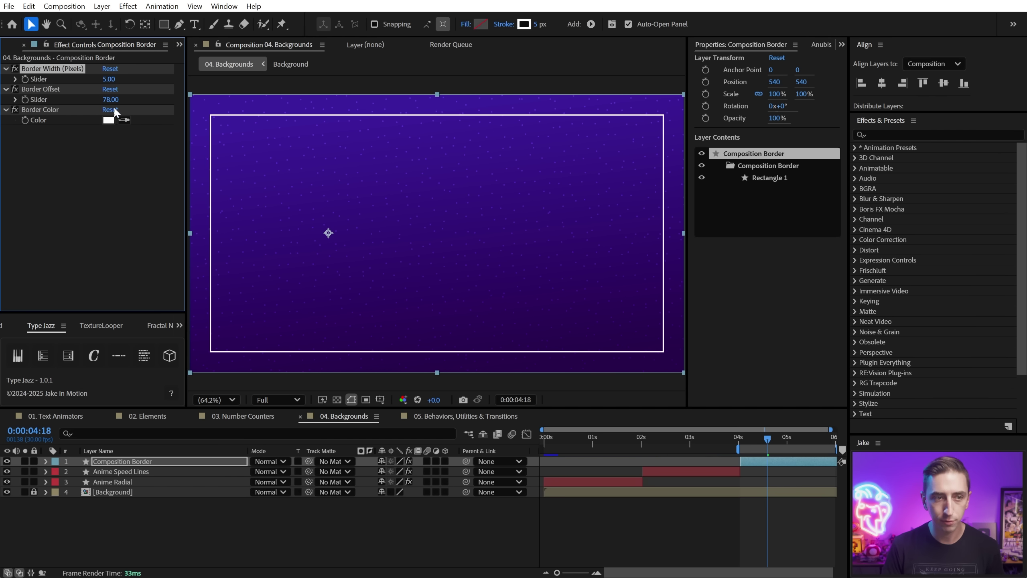
pyautogui.click(792, 520)
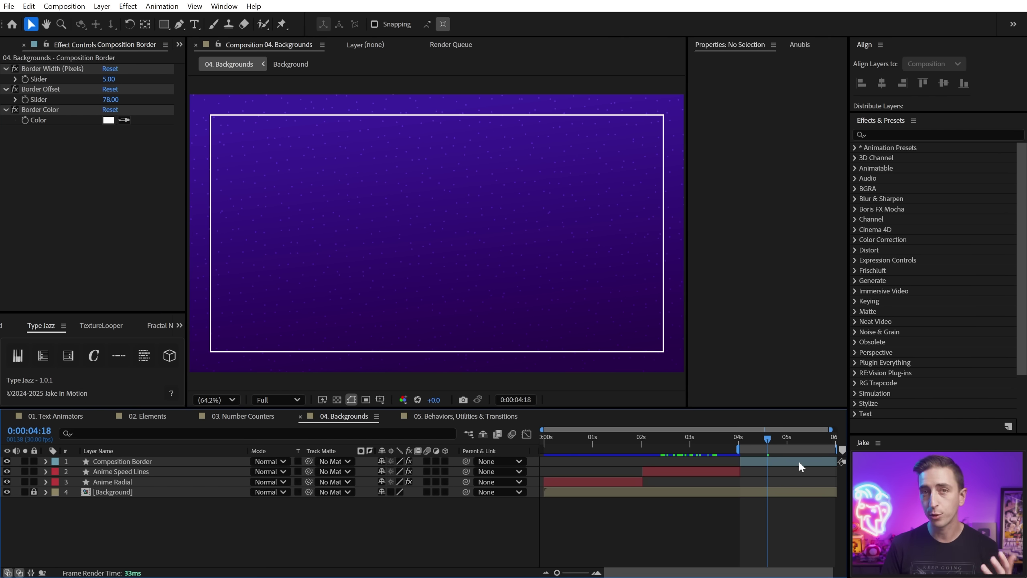
pyautogui.click(465, 420)
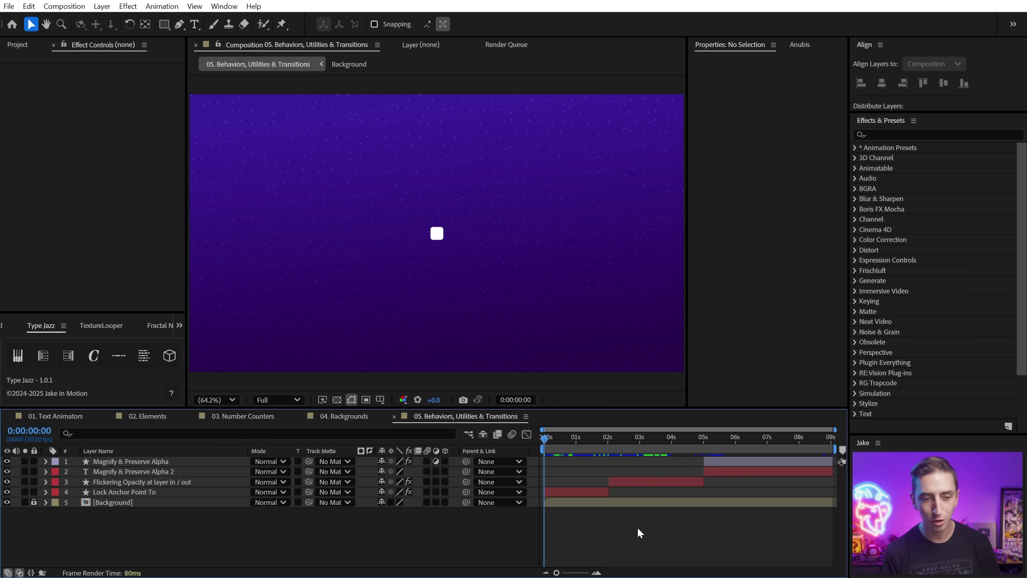
# End the work area at 2 seconds for Lock Anchor Point To and preview the square's scale-up.
pyautogui.click(166, 492)
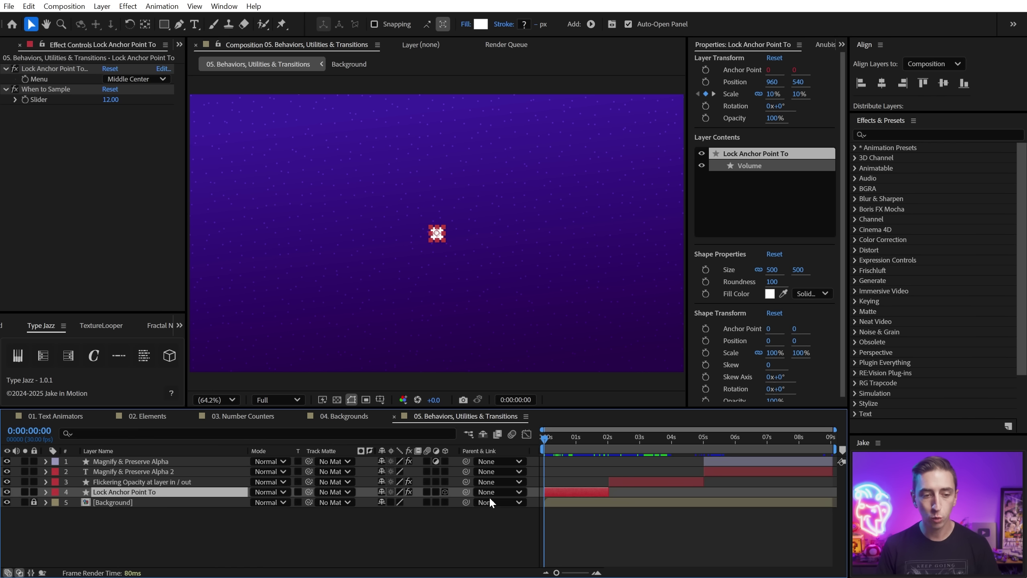
pyautogui.click(605, 445)
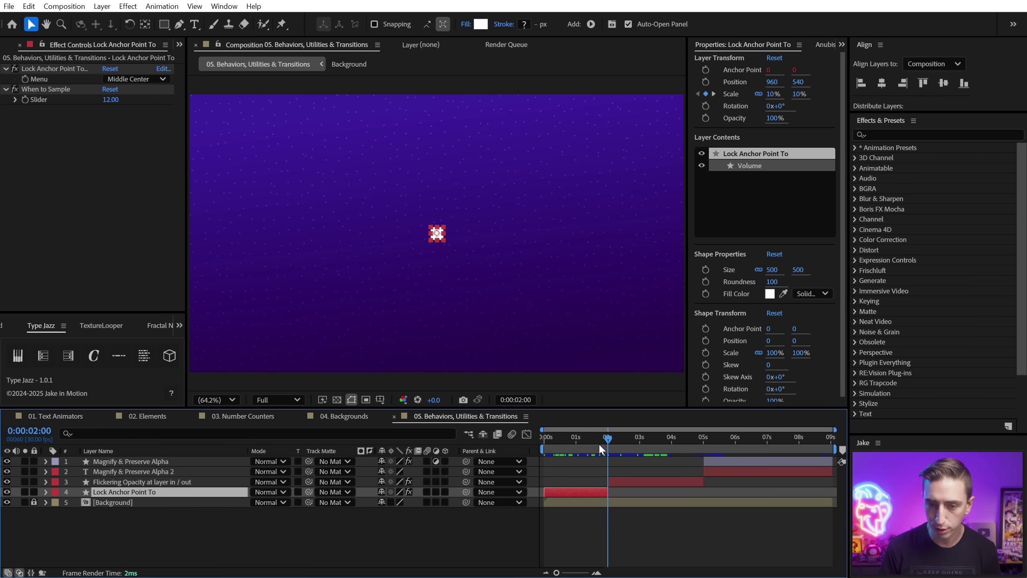
pyautogui.press('n')
pyautogui.press('space')
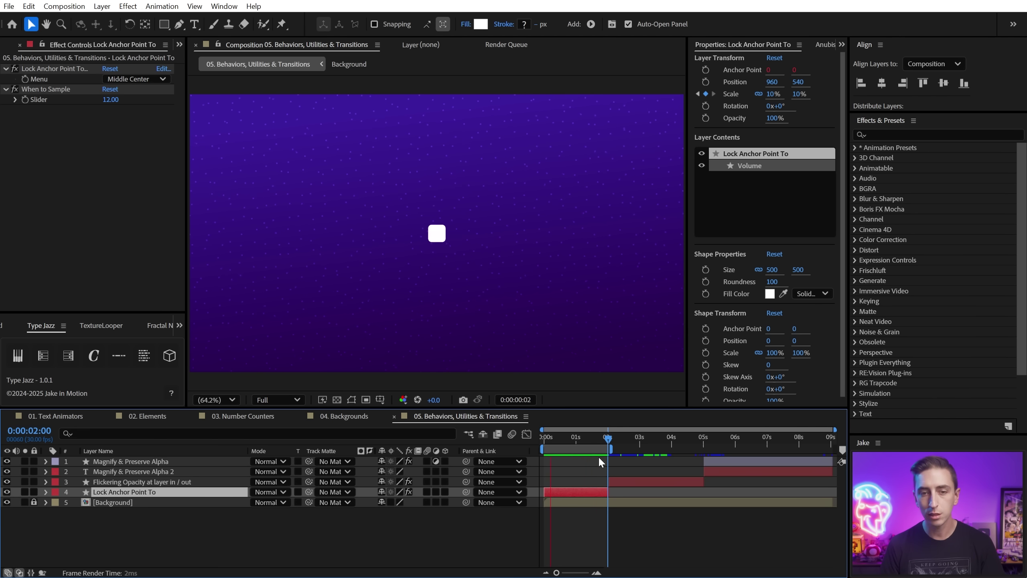
pyautogui.click(54, 71)
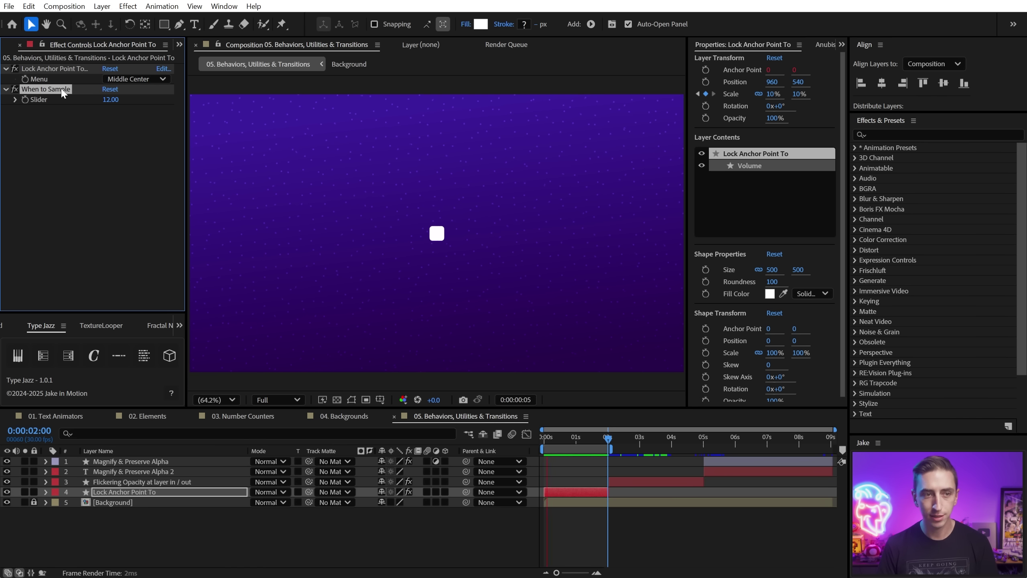
pyautogui.click(57, 90)
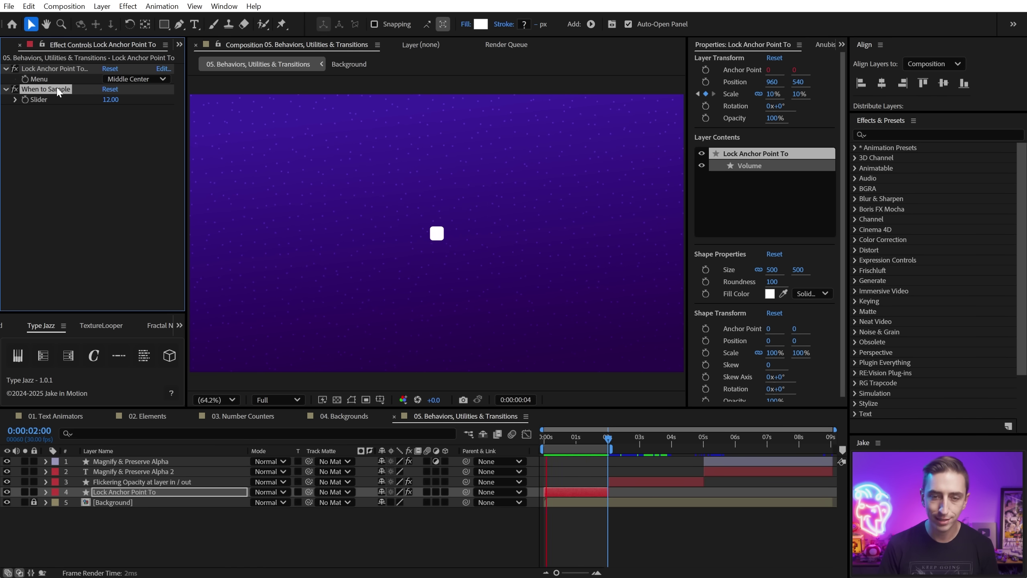
pyautogui.press('space')
pyautogui.moveTo(573, 437)
pyautogui.mouseDown()
pyautogui.moveTo(583, 437)
pyautogui.moveTo(574, 437)
pyautogui.mouseUp()
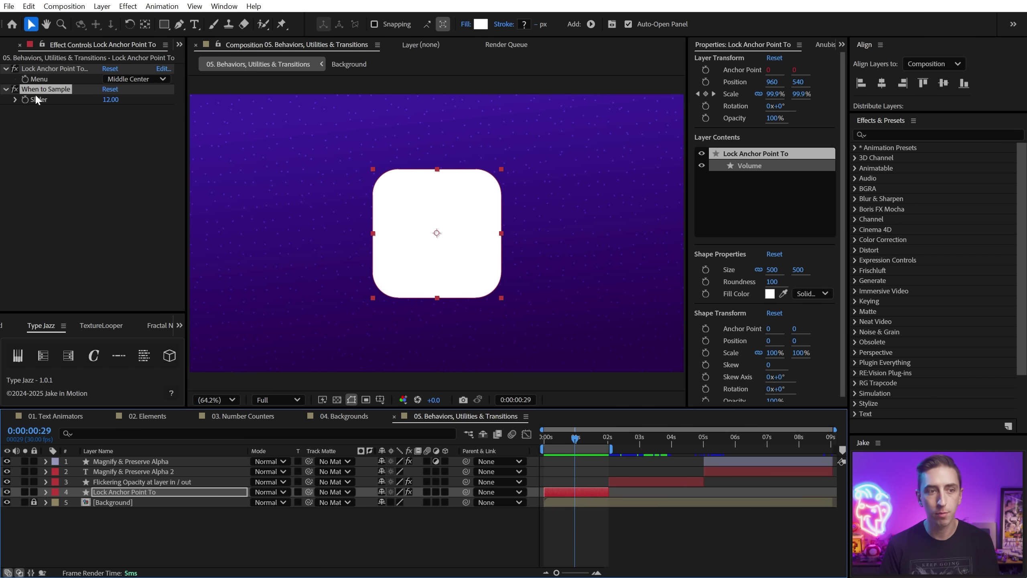
# Lock the anchor to Bottom Center, preview, and adjust the When to Sample value.
pyautogui.click(49, 68)
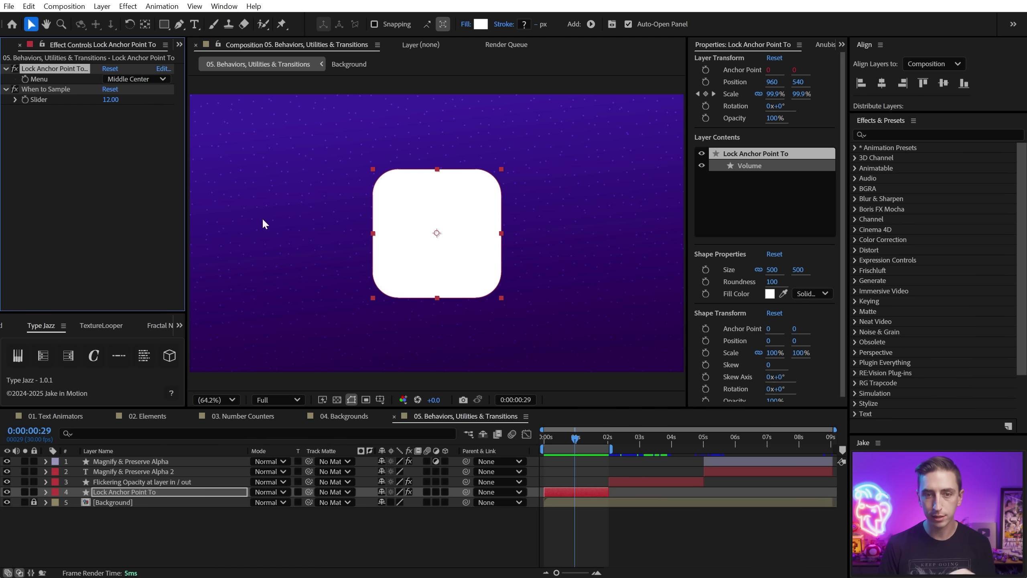
pyautogui.click(121, 80)
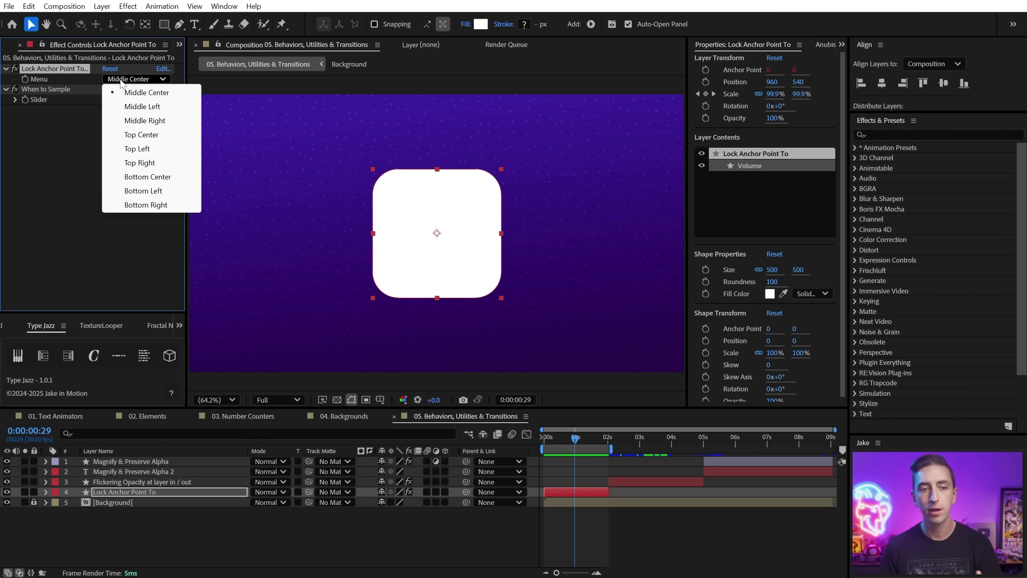
pyautogui.click(147, 177)
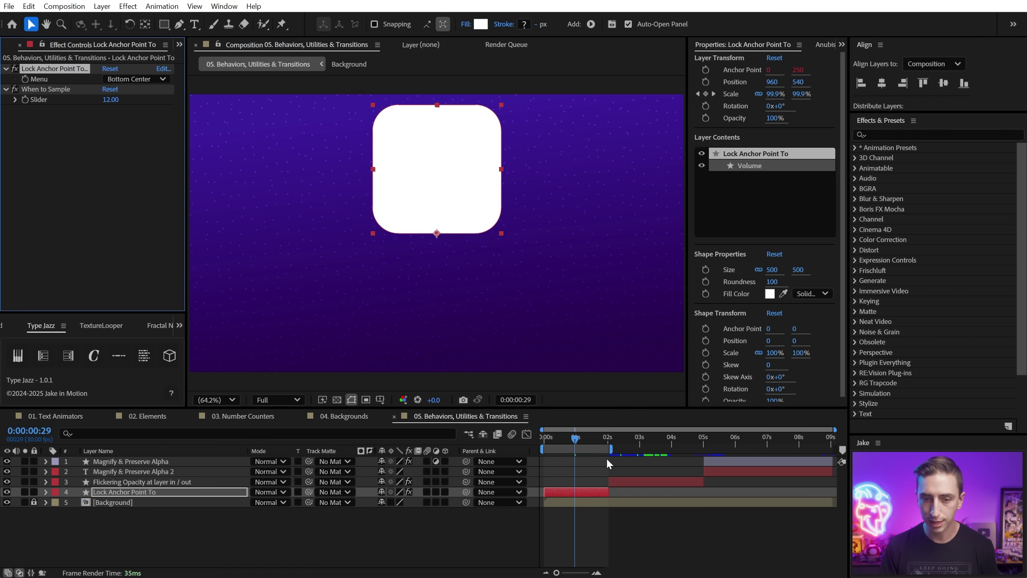
pyautogui.press('space')
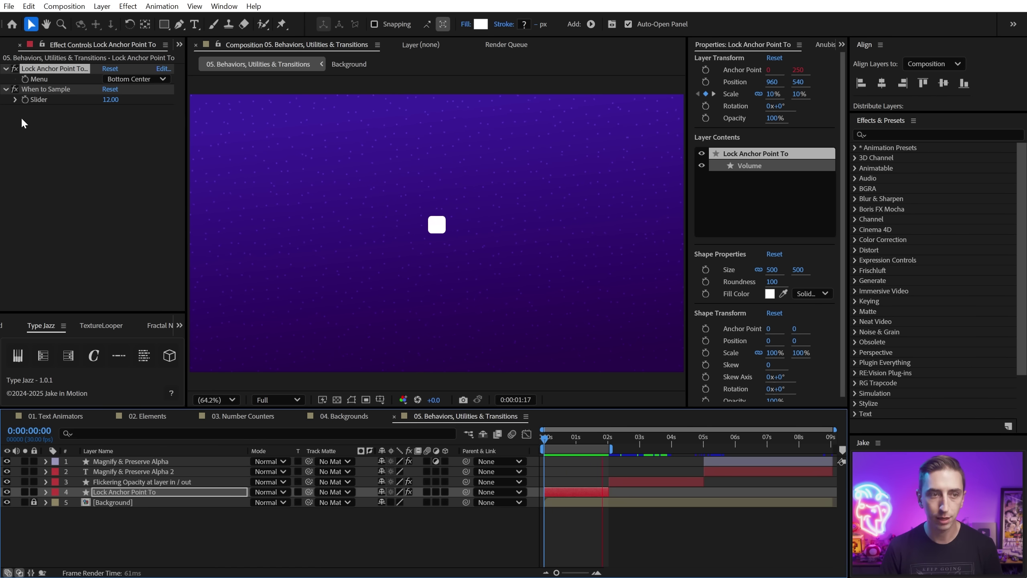
pyautogui.press('space')
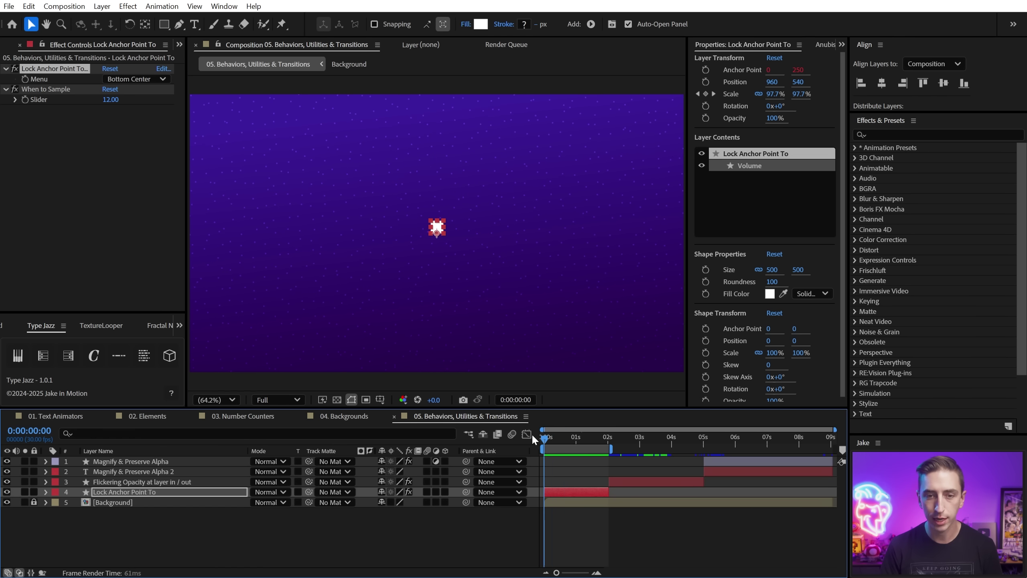
pyautogui.moveTo(107, 105); pyautogui.dragTo(108, 104)
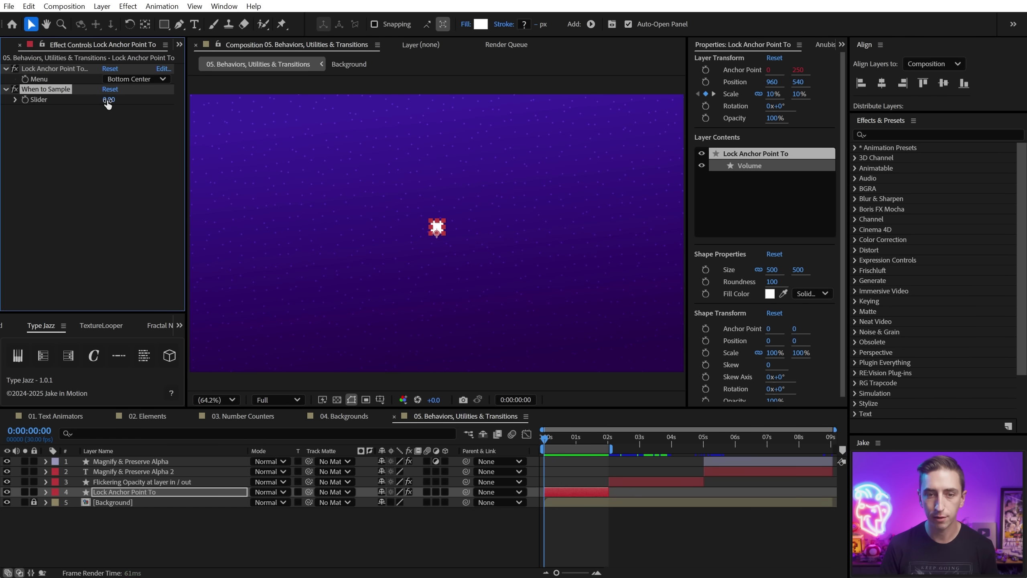
pyautogui.moveTo(554, 445)
pyautogui.mouseDown()
pyautogui.moveTo(590, 441)
pyautogui.moveTo(568, 441)
pyautogui.mouseUp()
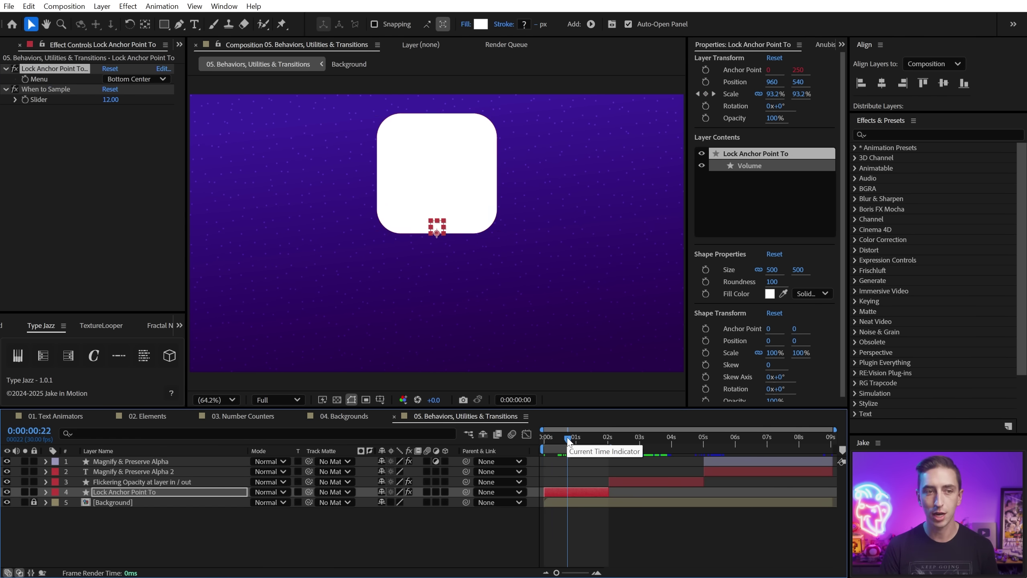
pyautogui.press('Home')
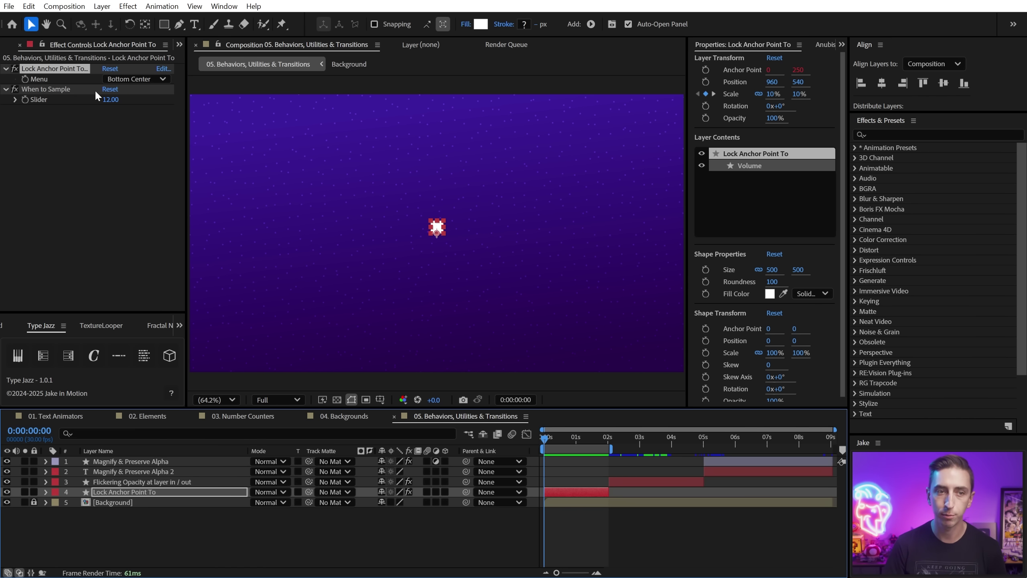
# Try the Middle Left anchor, return to Middle Center, and shift the work area later.
pyautogui.click(128, 79)
pyautogui.click(142, 104)
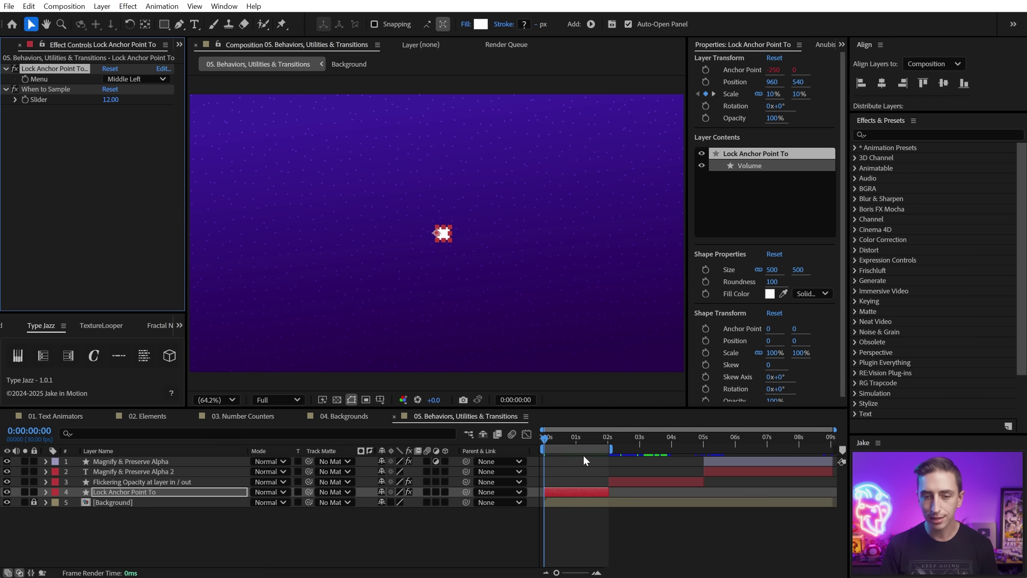
pyautogui.press('space')
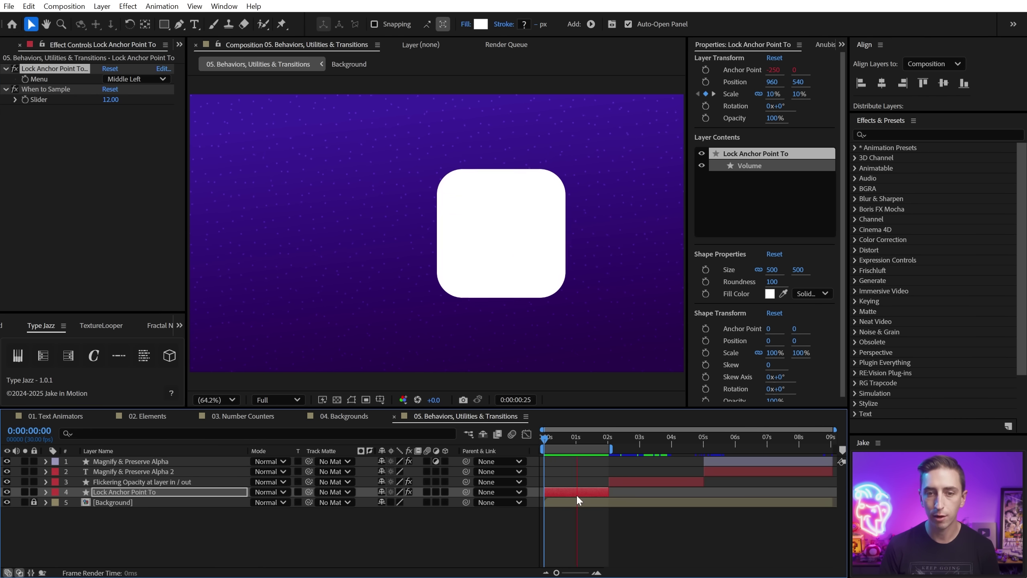
pyautogui.click(115, 81)
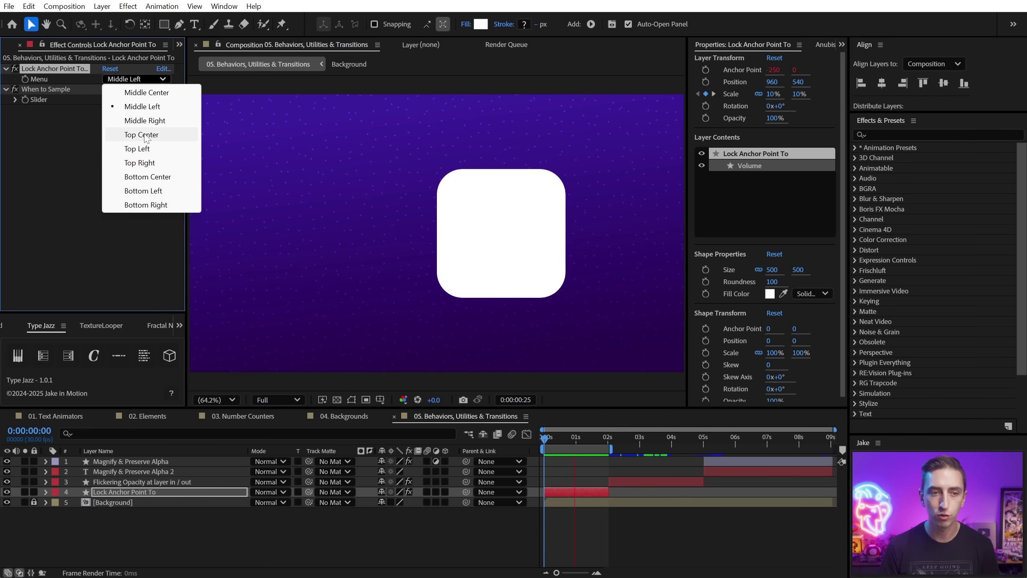
pyautogui.click(155, 92)
pyautogui.moveTo(637, 464); pyautogui.dragTo(655, 463)
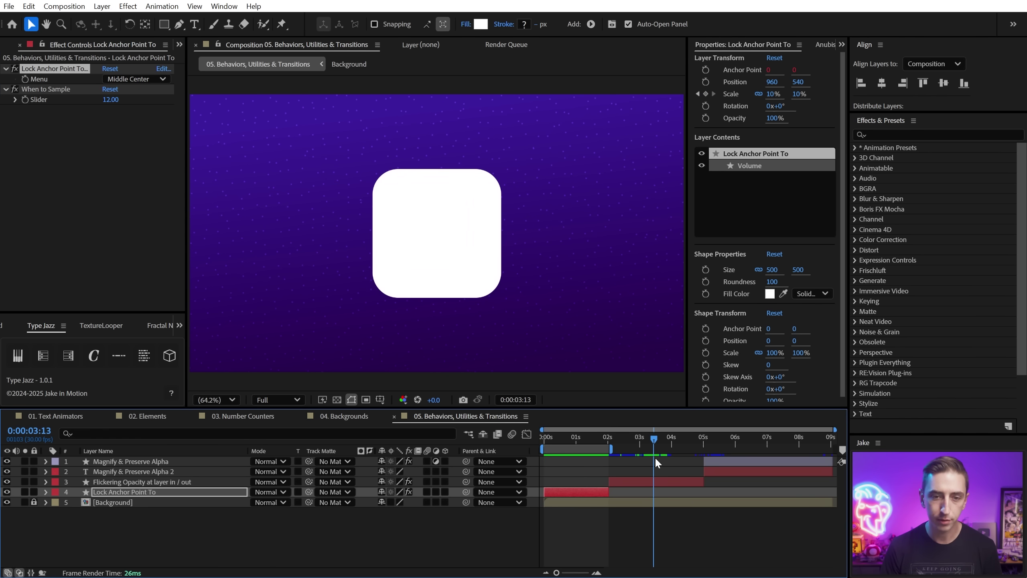
pyautogui.moveTo(562, 446); pyautogui.dragTo(610, 439)
# Trim the Flickering Opacity at layer in / out layer shorter and preview the flicker.
pyautogui.click(643, 479)
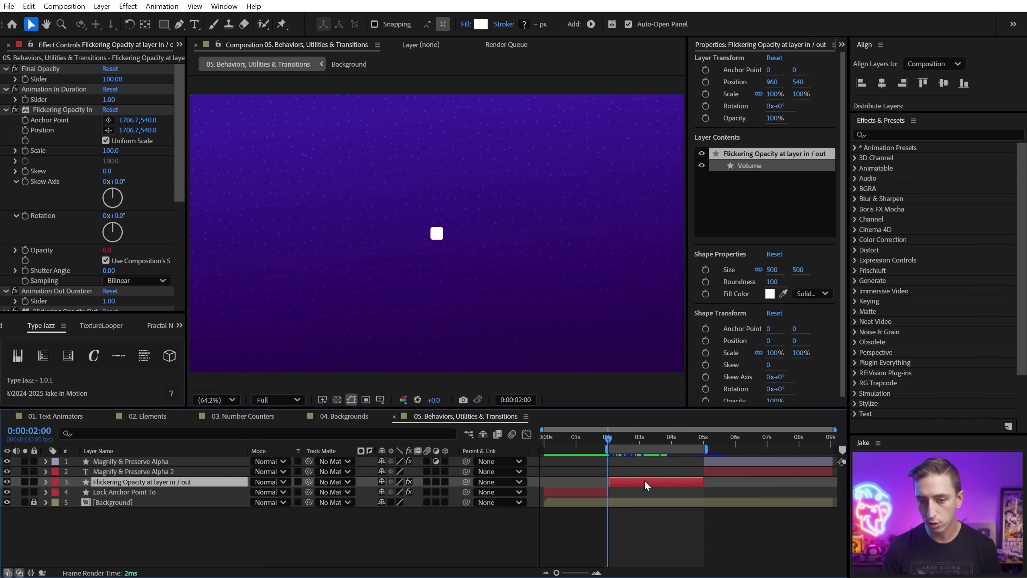
pyautogui.press('space')
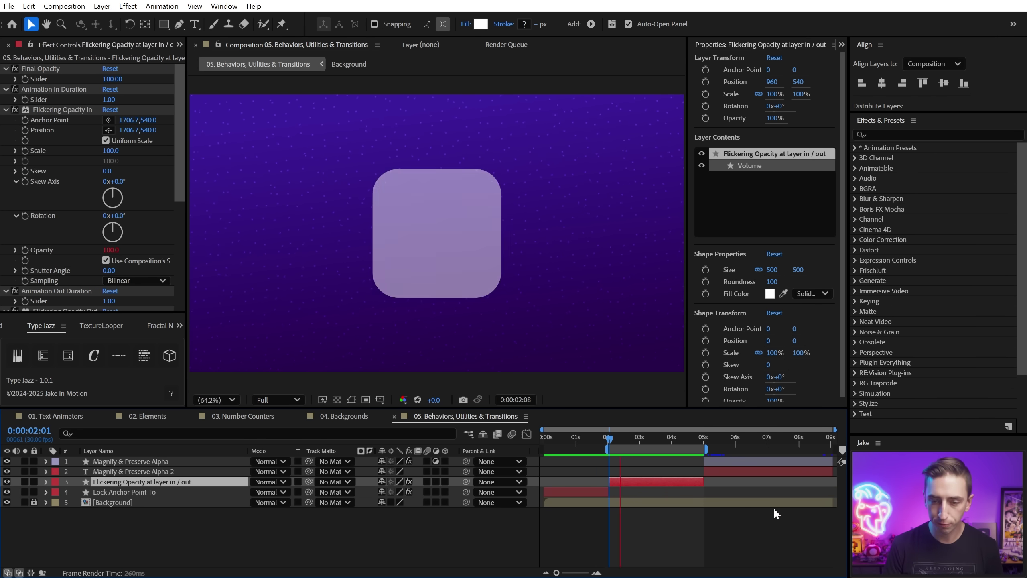
pyautogui.moveTo(704, 483); pyautogui.dragTo(670, 479)
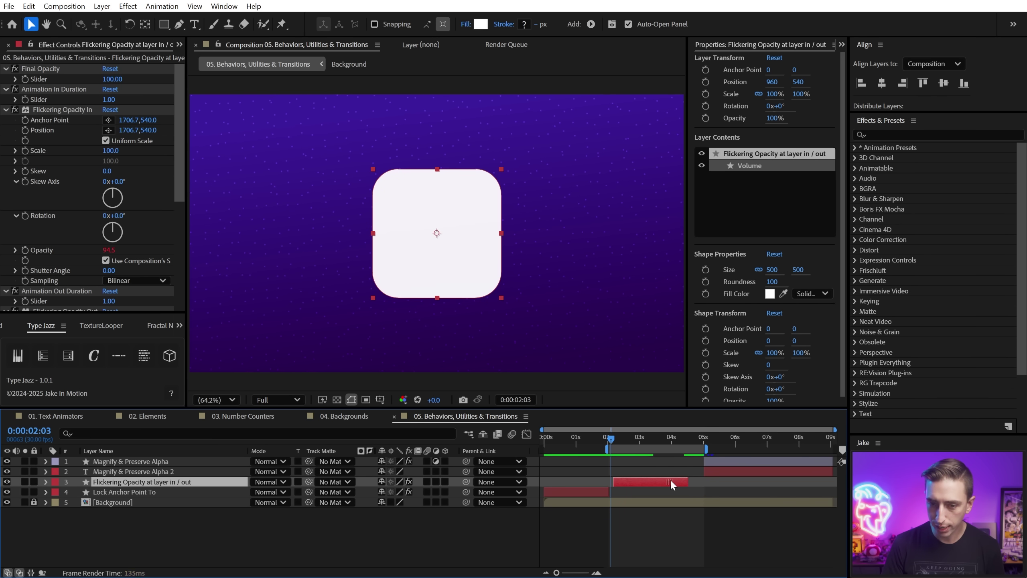
pyautogui.click(616, 443)
pyautogui.moveTo(616, 443); pyautogui.dragTo(612, 444)
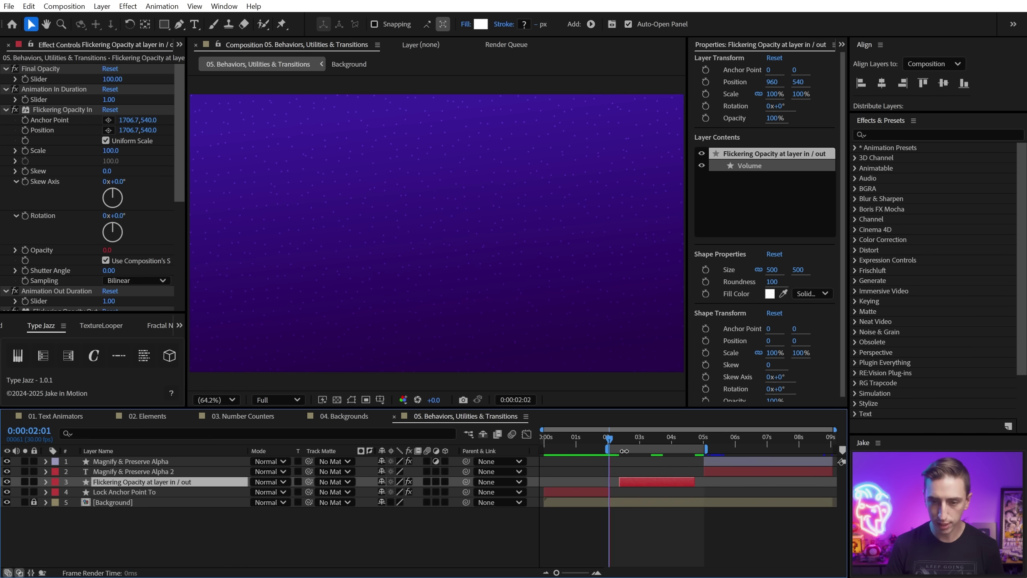
pyautogui.press('space')
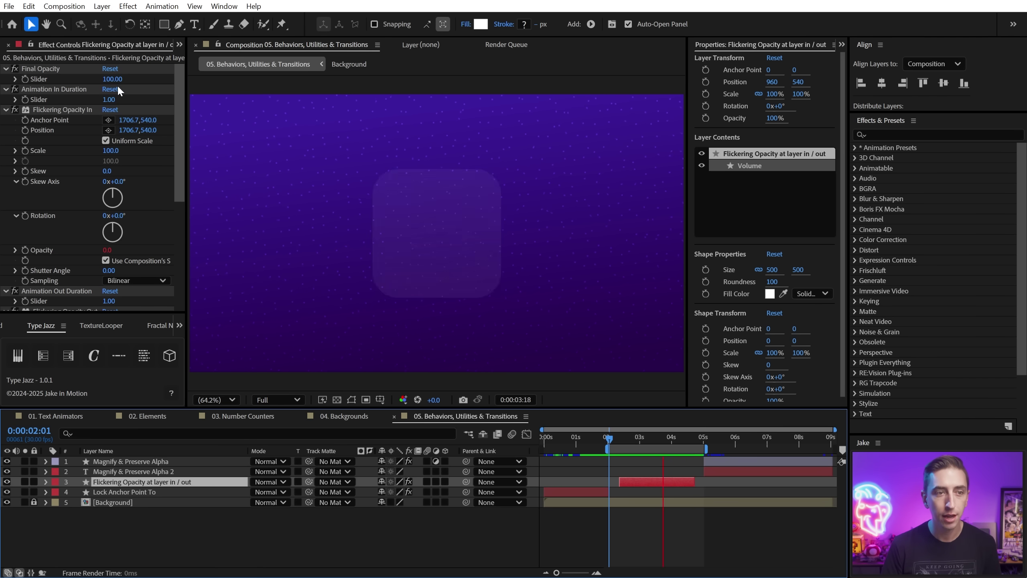
# Set both Animation In Duration and Animation Out Duration to 0.50.
pyautogui.moveTo(110, 99); pyautogui.dragTo(114, 103)
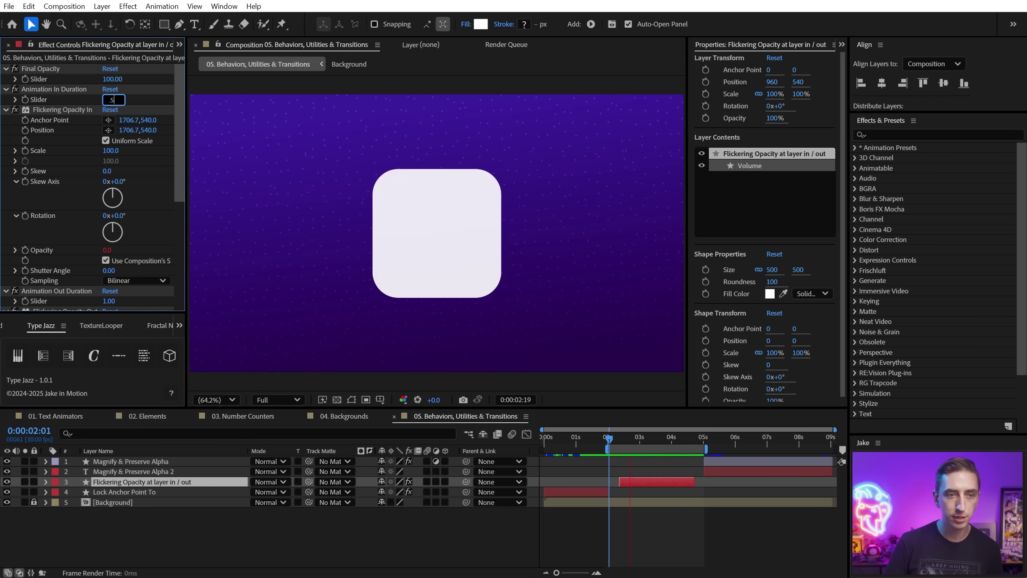
pyautogui.press('space')
pyautogui.click(6, 109)
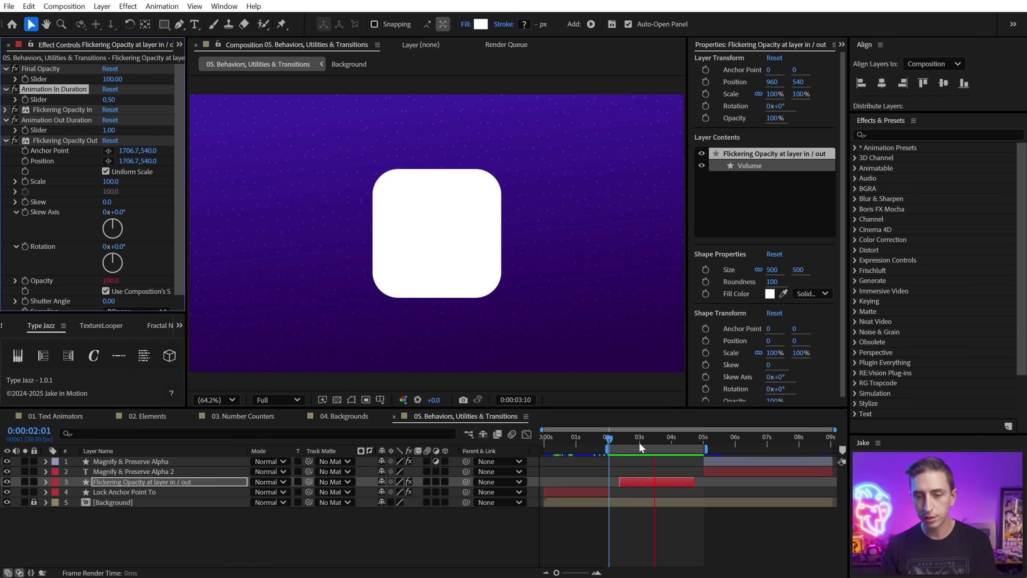
pyautogui.moveTo(639, 441); pyautogui.dragTo(658, 443)
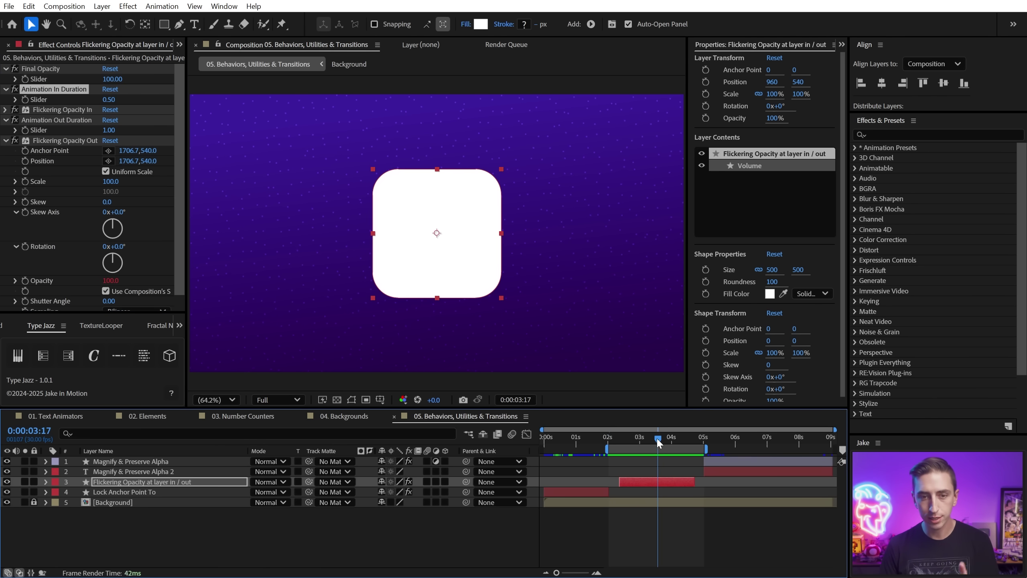
pyautogui.click(5, 140)
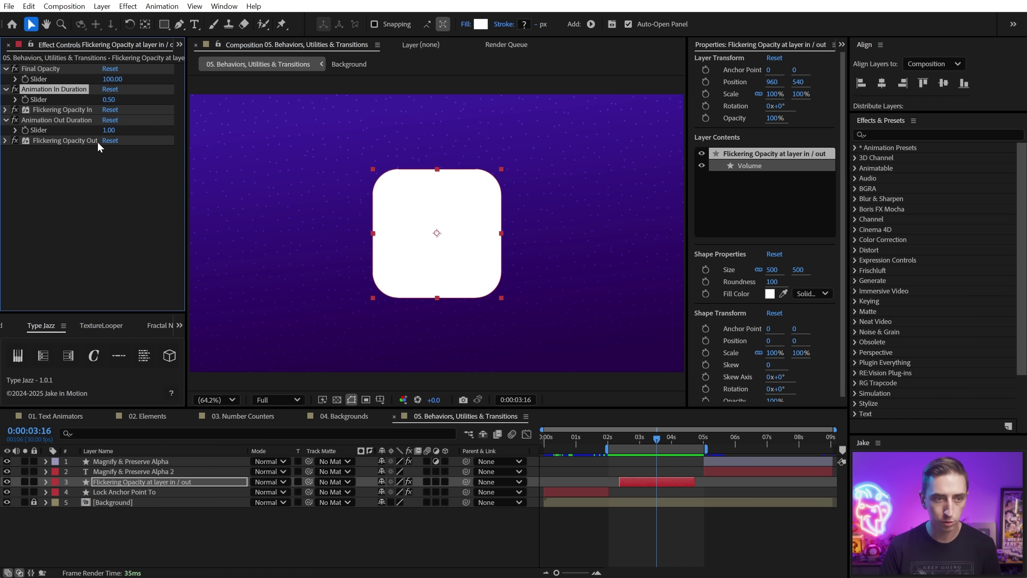
pyautogui.press('Return')
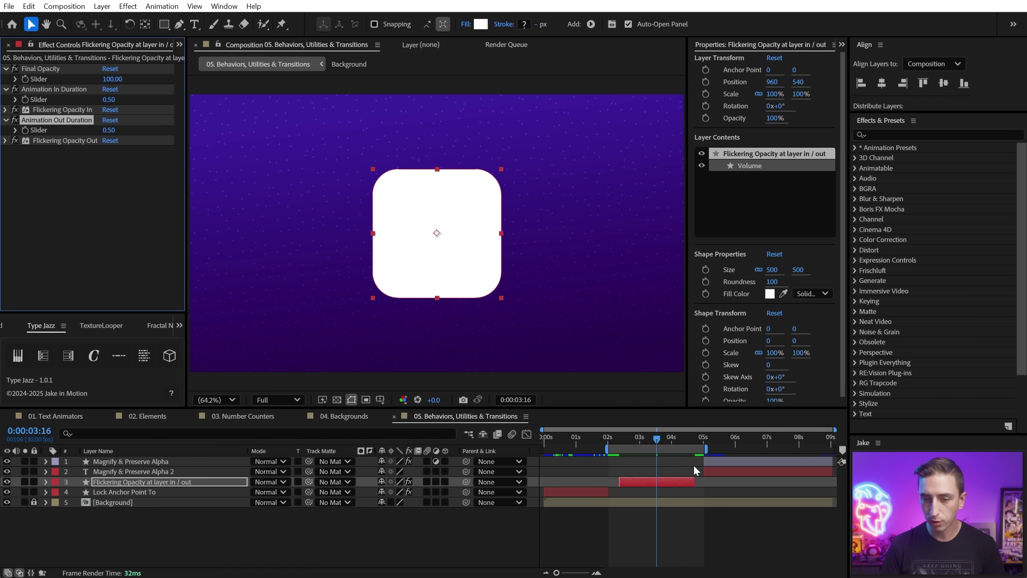
# Tighten the work area around the square's layer and preview the faster flicker.
pyautogui.moveTo(635, 447); pyautogui.dragTo(630, 447)
pyautogui.press('i')
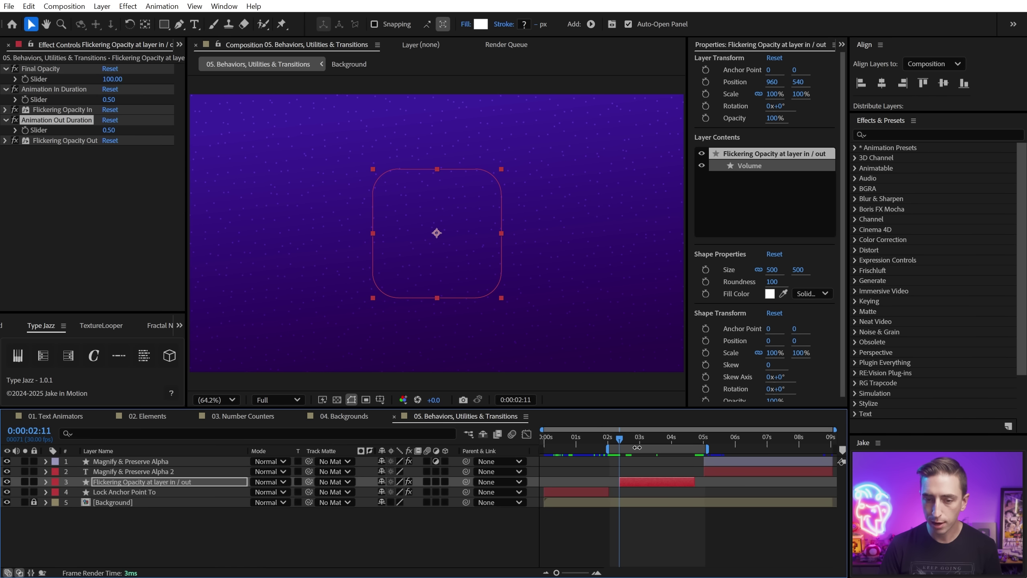
pyautogui.press('space')
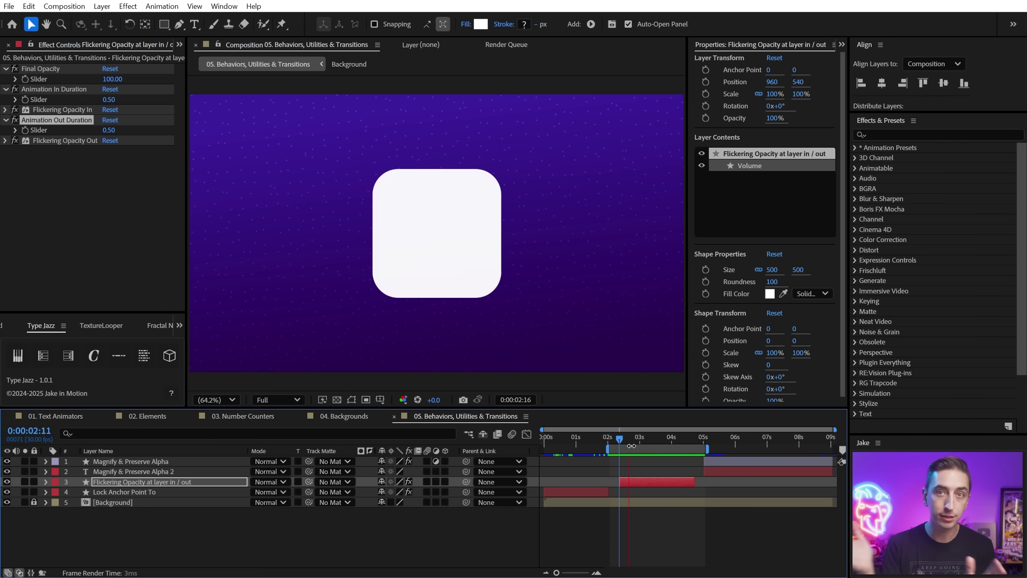
pyautogui.press('space')
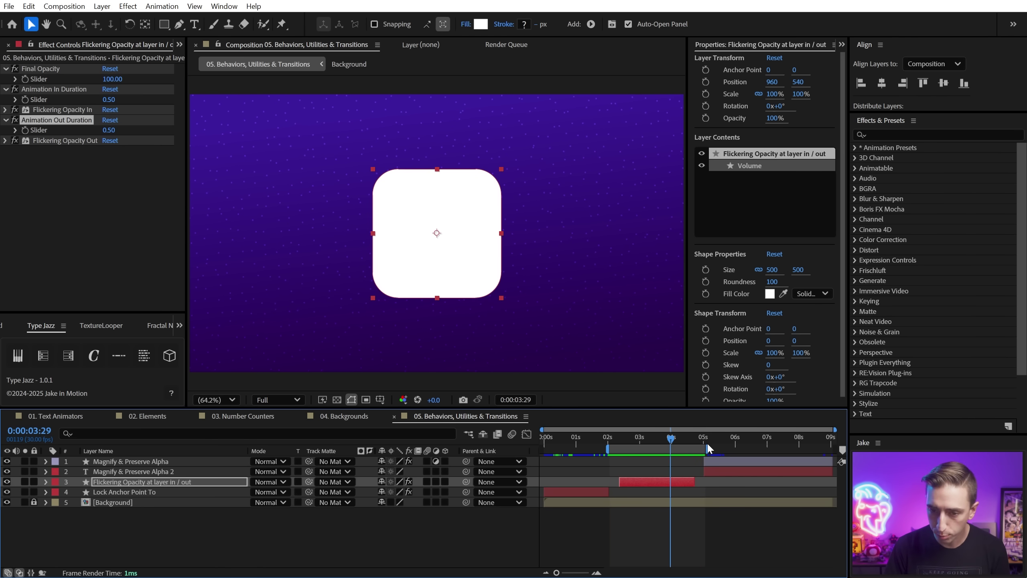
pyautogui.moveTo(704, 446); pyautogui.dragTo(697, 445)
pyautogui.press('space')
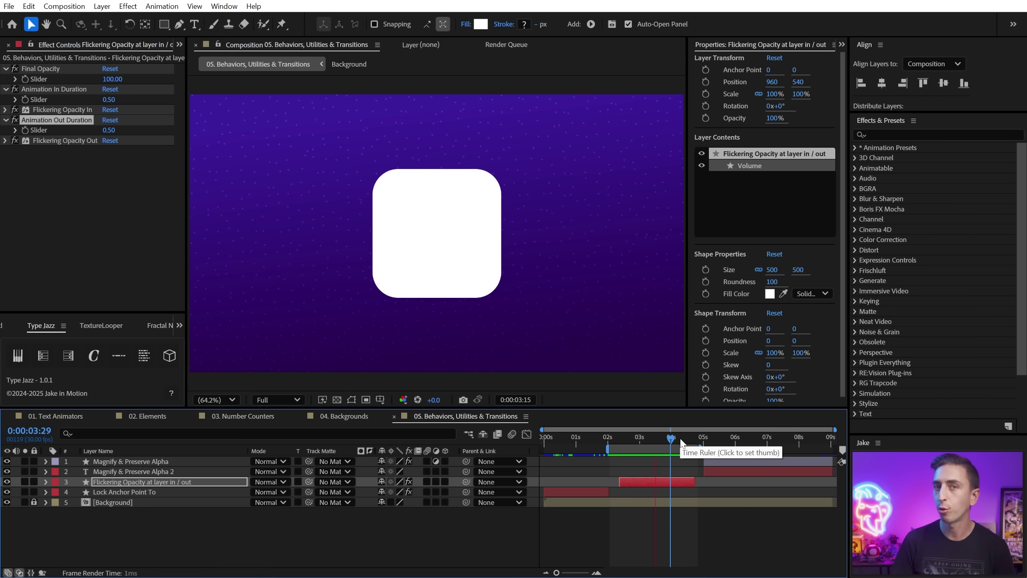
# Move the work area to 5–8 seconds and select the Magnify & Preserve Alpha effect.
pyautogui.moveTo(666, 447); pyautogui.dragTo(834, 447)
pyautogui.moveTo(748, 436); pyautogui.dragTo(704, 437)
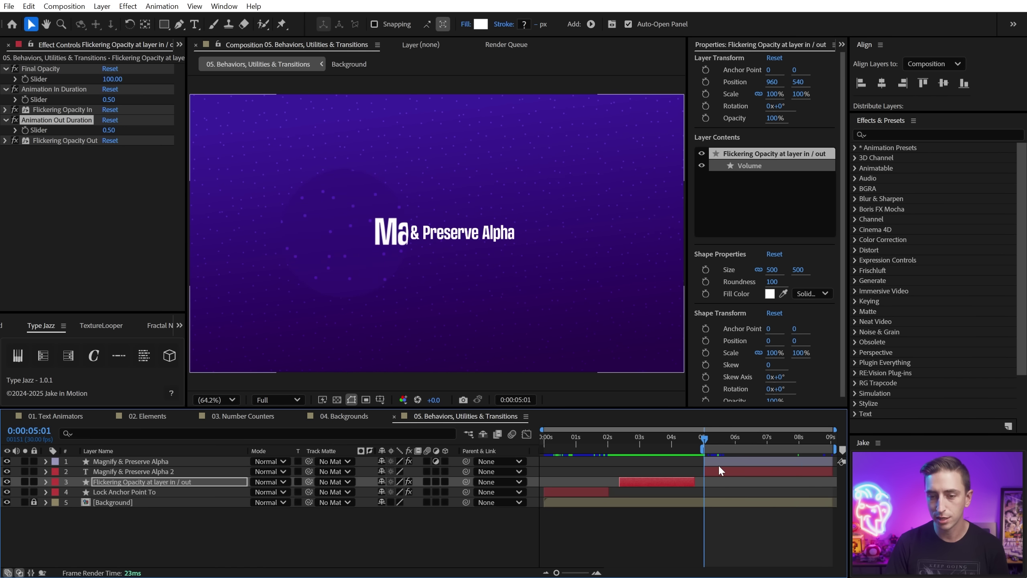
pyautogui.click(715, 462)
pyautogui.click(56, 68)
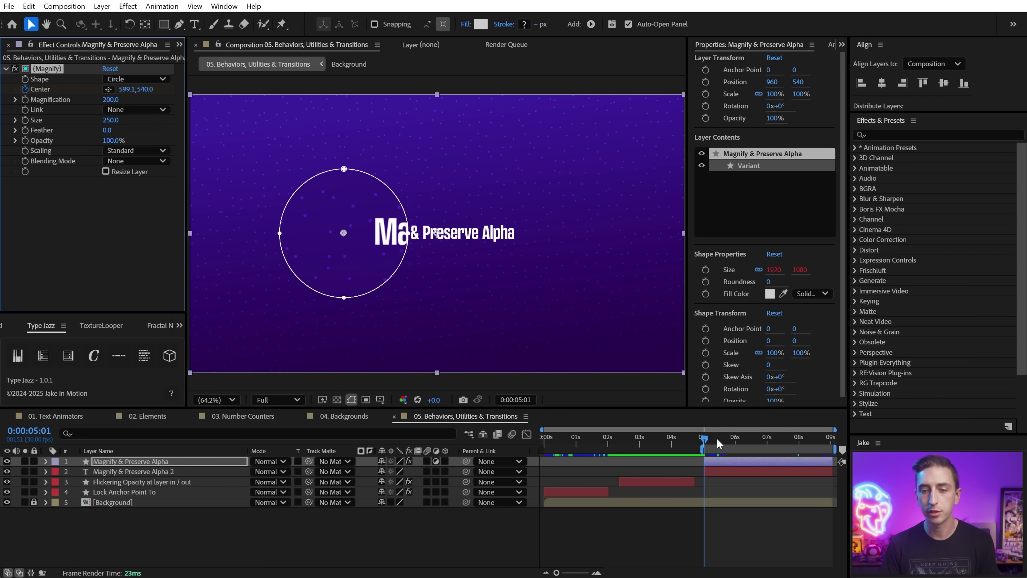
pyautogui.click(701, 448)
# Preview the magnifying title, then hide the Magnify & Preserve Alpha layer.
pyautogui.press('space')
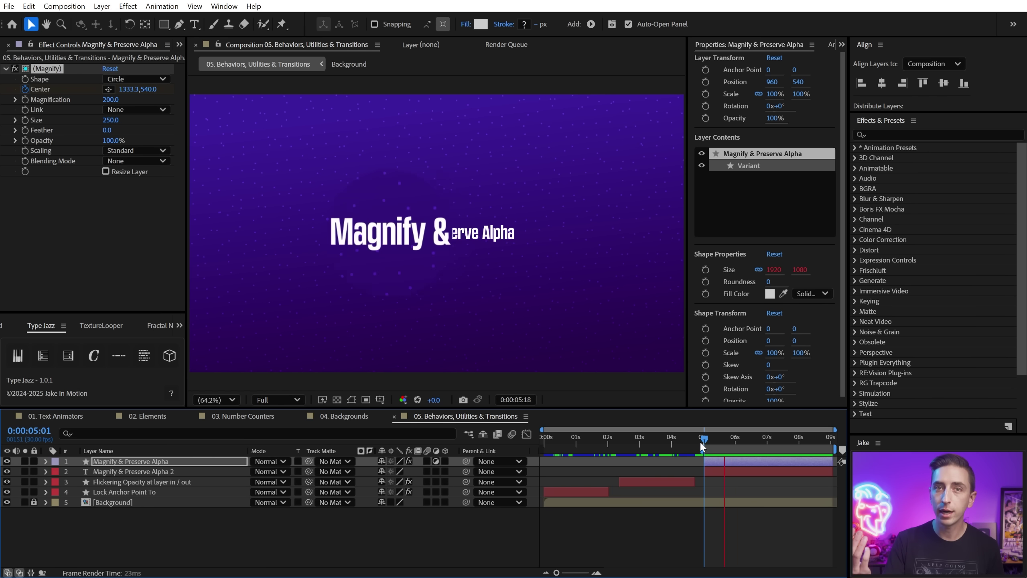
pyautogui.press('space')
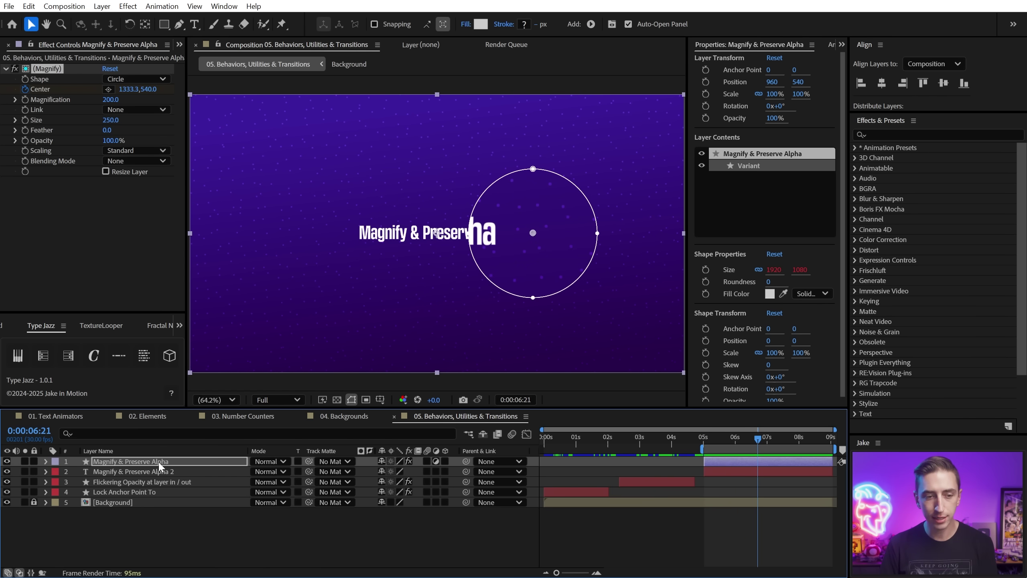
pyautogui.click(160, 462)
pyautogui.click(7, 462)
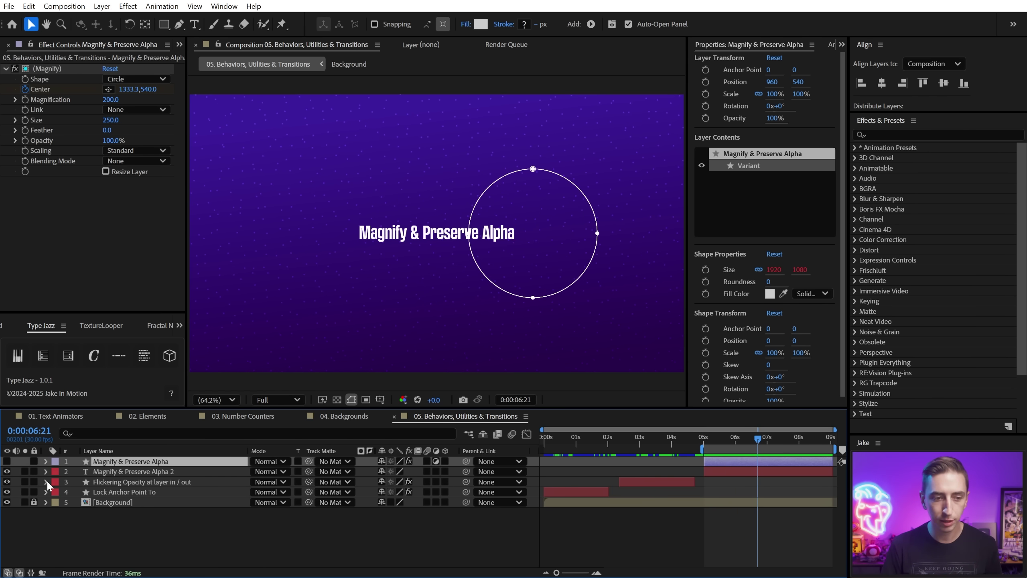
# Apply Magnify to Magnify & Preserve Alpha 2, Size 219, centred at 794.8,544.7.
pyautogui.click(133, 471)
pyautogui.click(882, 134)
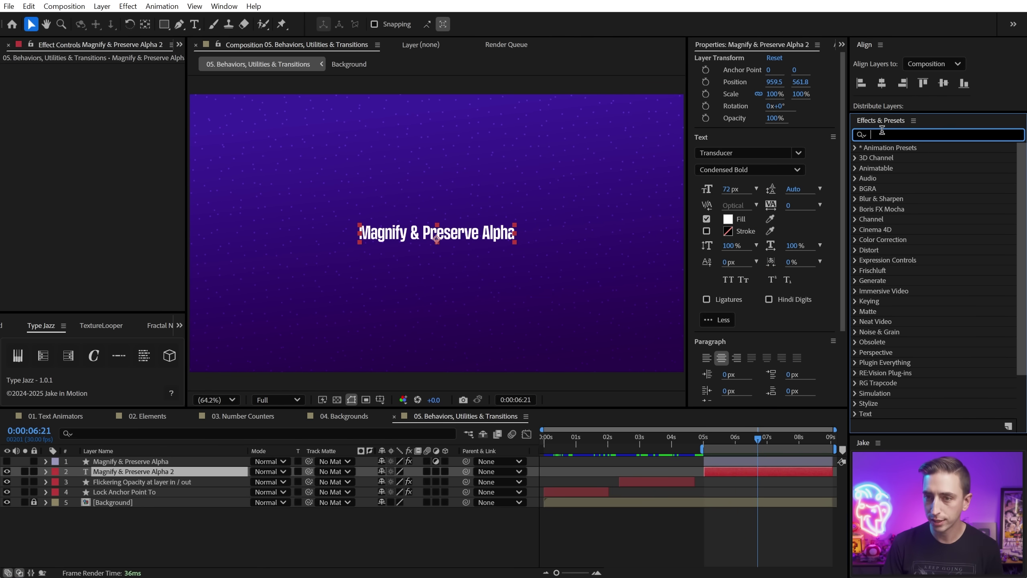
pyautogui.write('magnif')
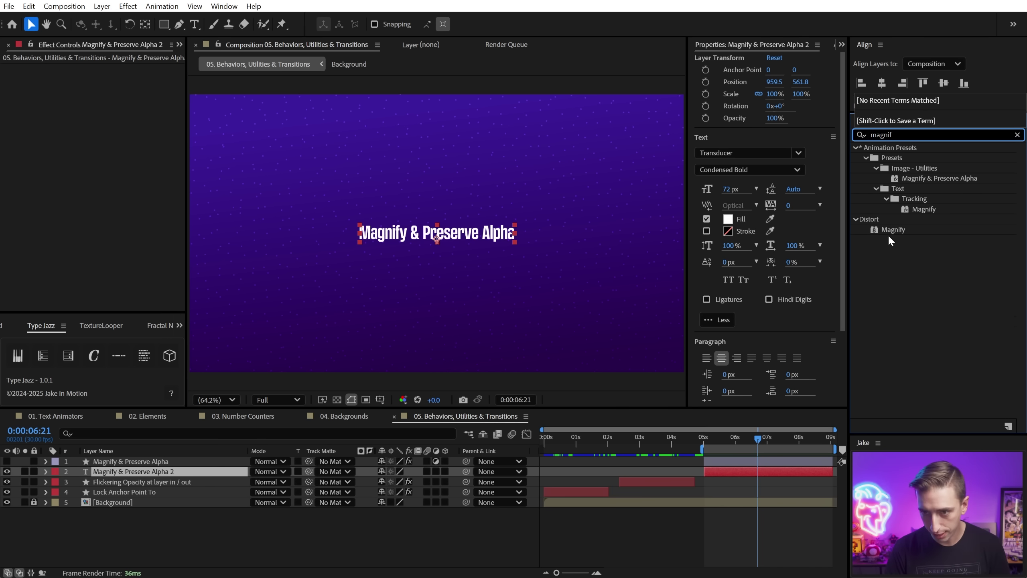
pyautogui.doubleClick(891, 230)
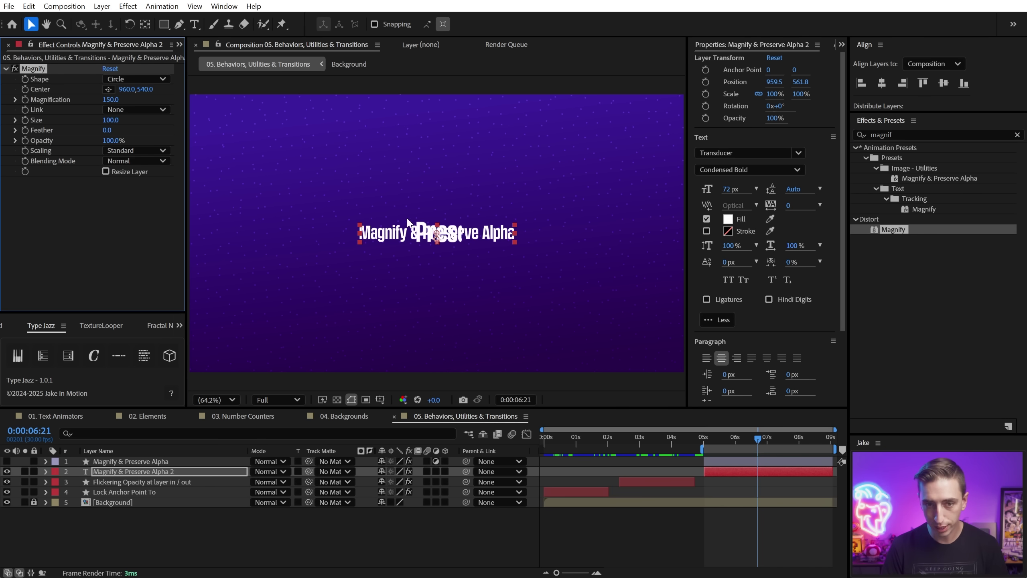
pyautogui.moveTo(441, 237); pyautogui.dragTo(387, 234)
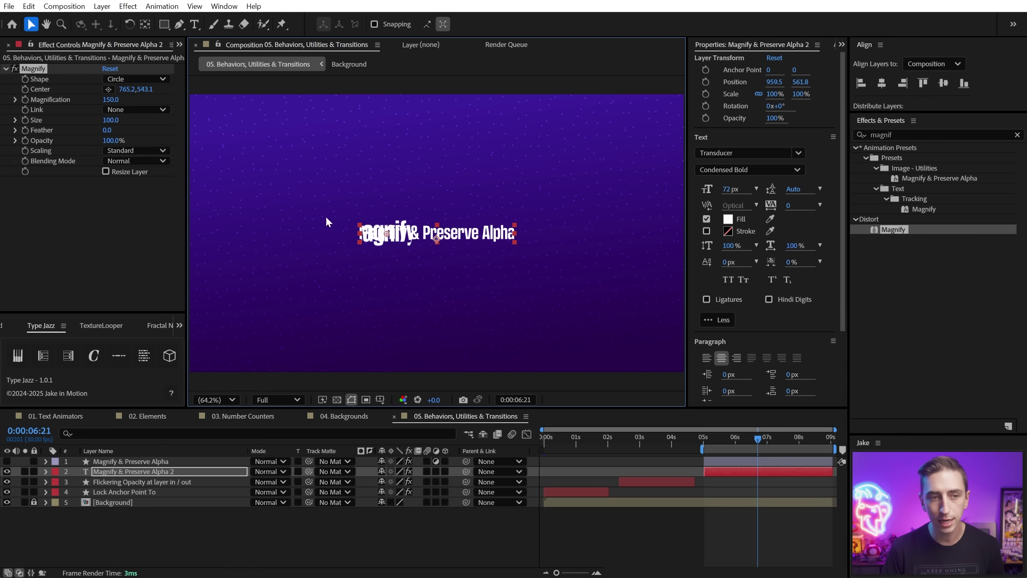
pyautogui.moveTo(115, 120); pyautogui.dragTo(209, 117)
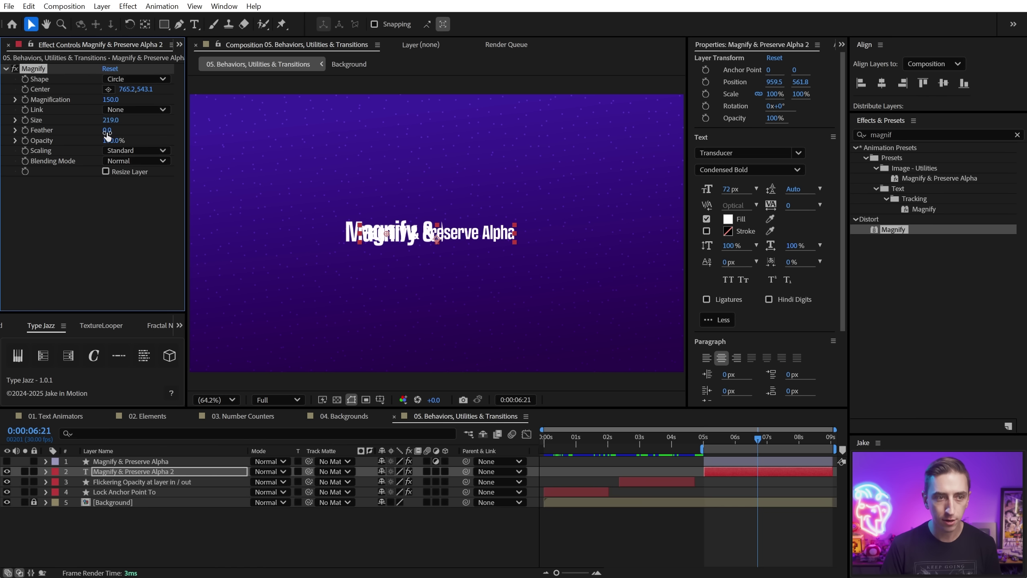
pyautogui.moveTo(392, 239)
pyautogui.mouseDown()
pyautogui.moveTo(500, 237)
pyautogui.moveTo(396, 239)
pyautogui.mouseUp()
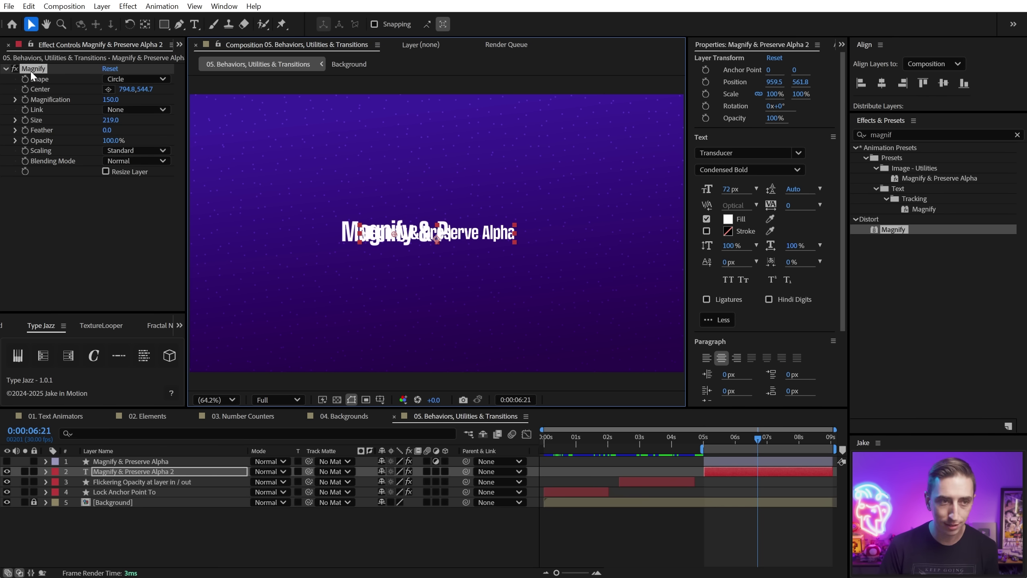
# Swap in the Magnify & Preserve Alpha preset, lens Size 250 centred at 956.9,434.0.
pyautogui.press('Delete')
pyautogui.click(873, 135)
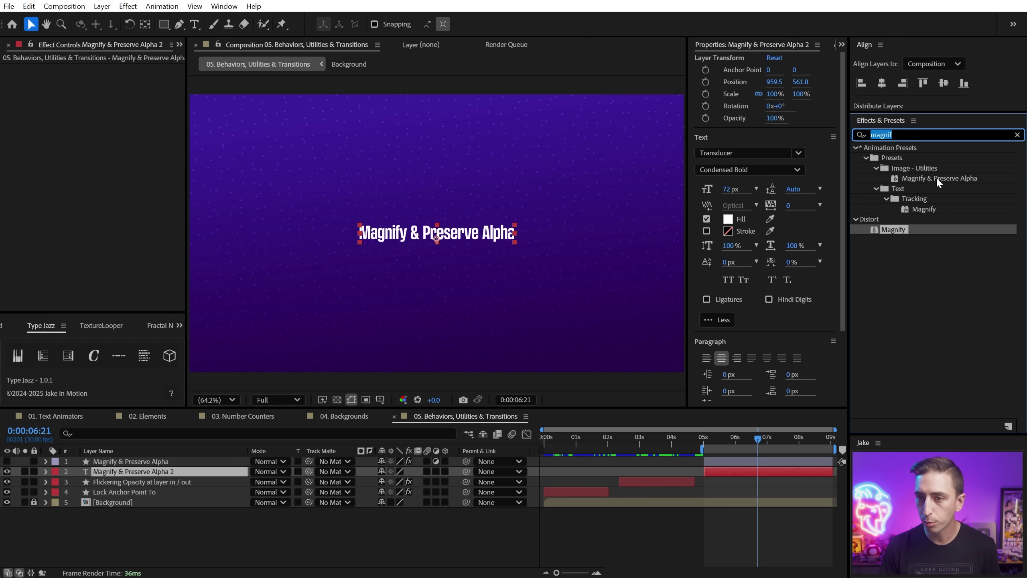
pyautogui.moveTo(937, 183); pyautogui.dragTo(518, 258)
pyautogui.moveTo(437, 233)
pyautogui.mouseDown()
pyautogui.moveTo(492, 209)
pyautogui.moveTo(494, 233)
pyautogui.moveTo(444, 236)
pyautogui.moveTo(430, 248)
pyautogui.mouseUp()
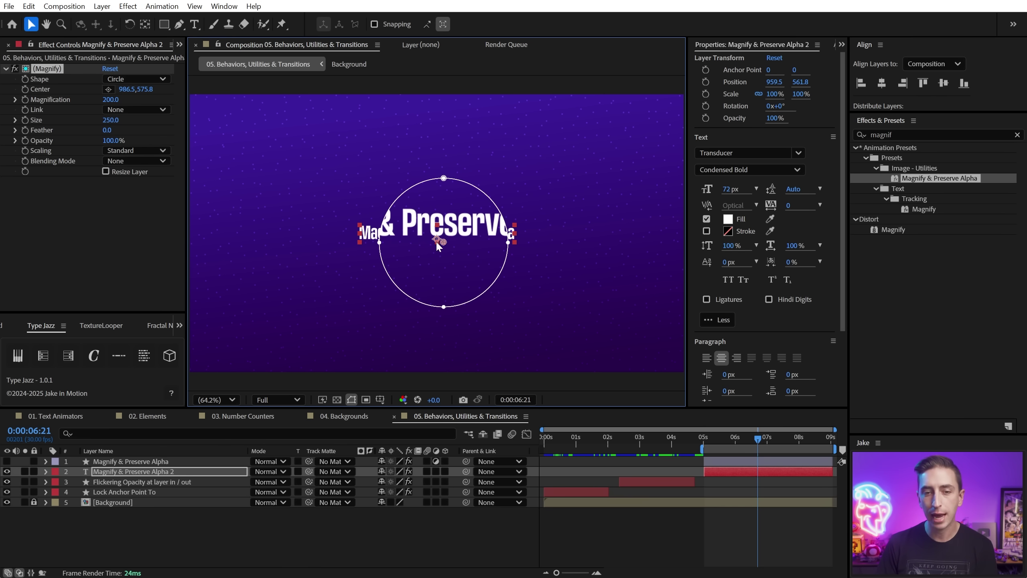
pyautogui.moveTo(437, 243); pyautogui.dragTo(435, 205)
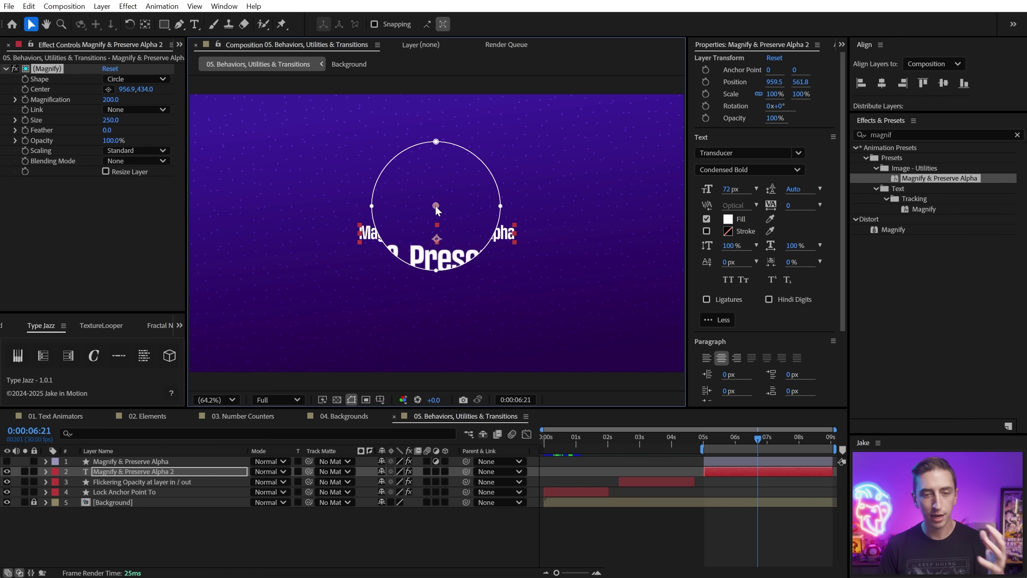
# Deselect the title layer so the magnified 'Prese' text shows without the lens outline.
pyautogui.click(756, 482)
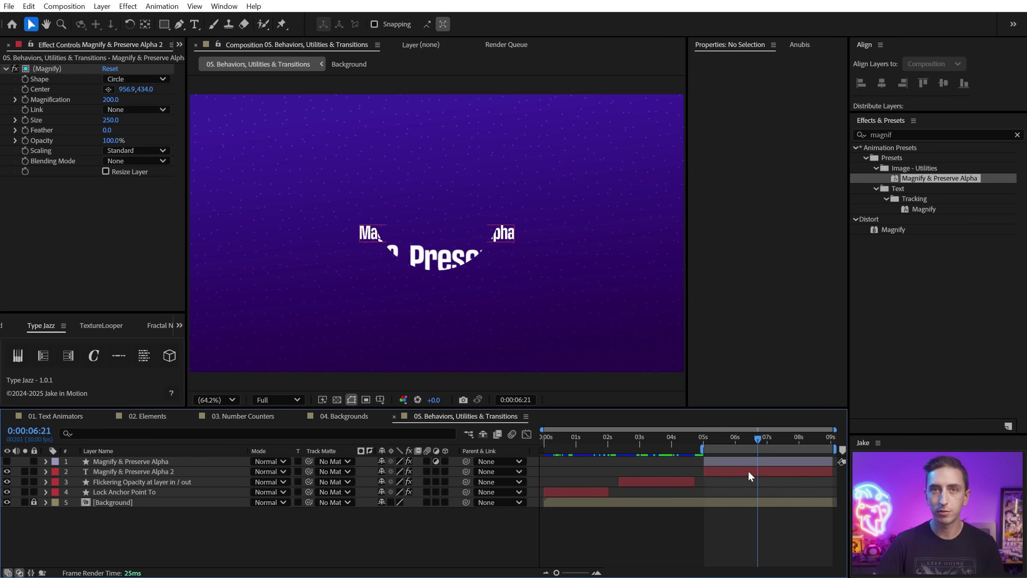